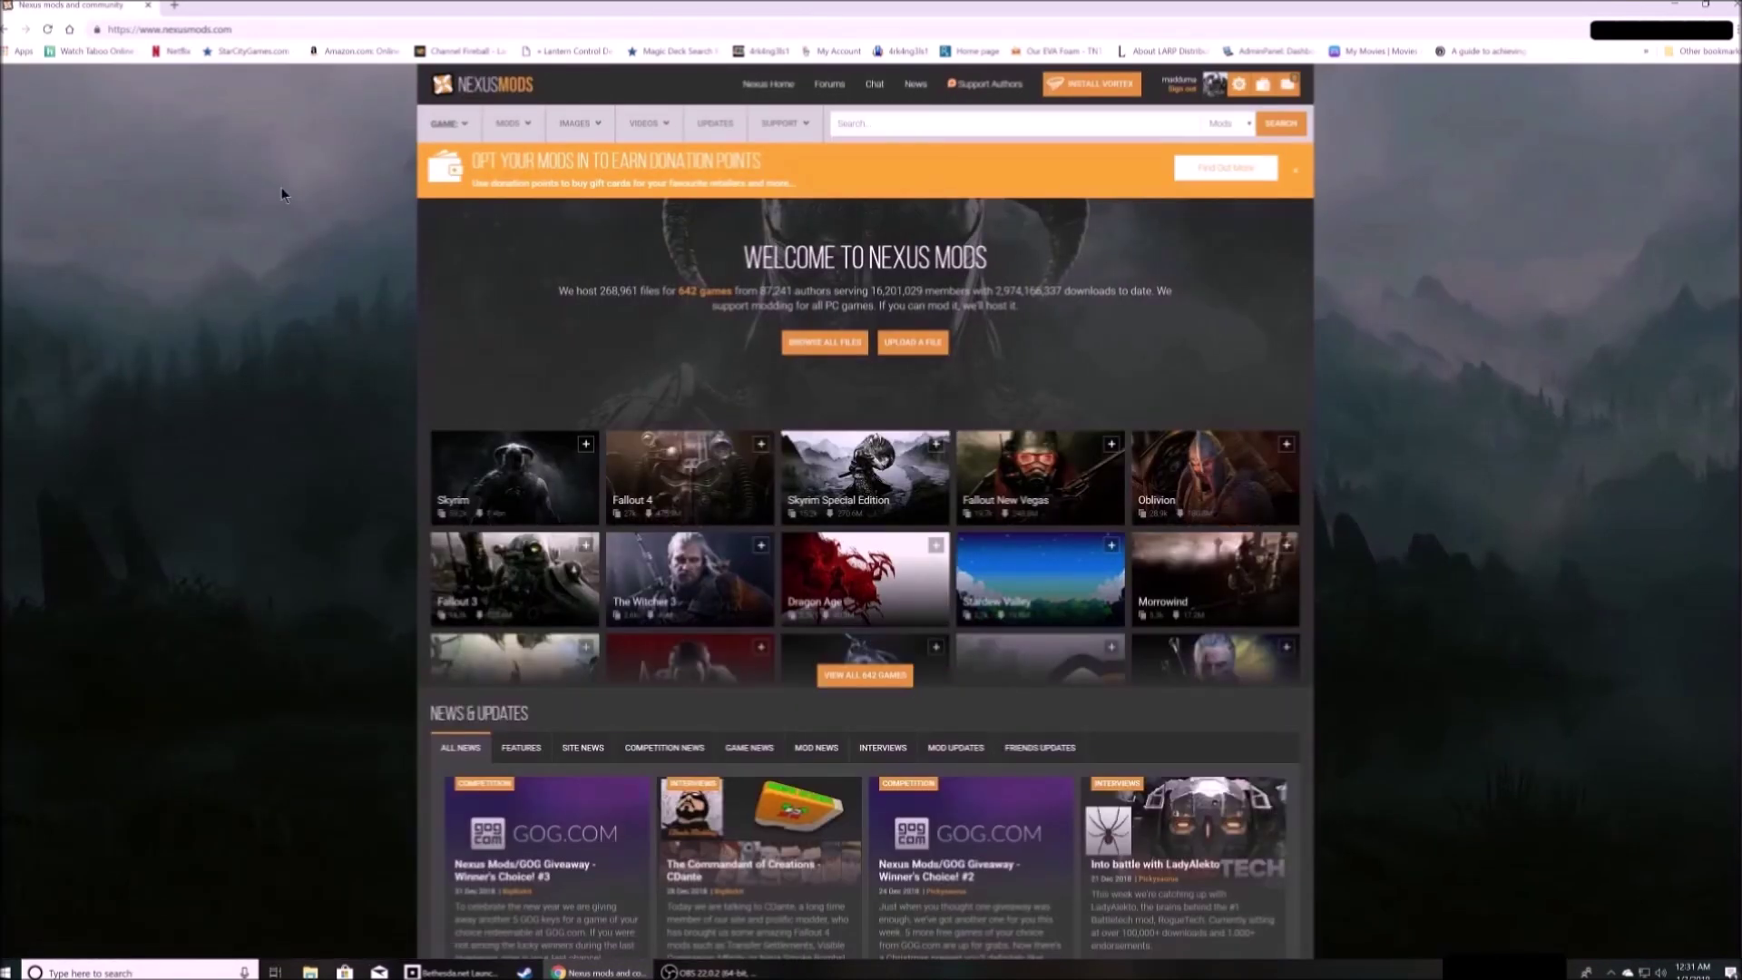
# - Download the latest one-click Vortex installer from the Vortex page on Nexus Mods
pyautogui.click(1110, 91)
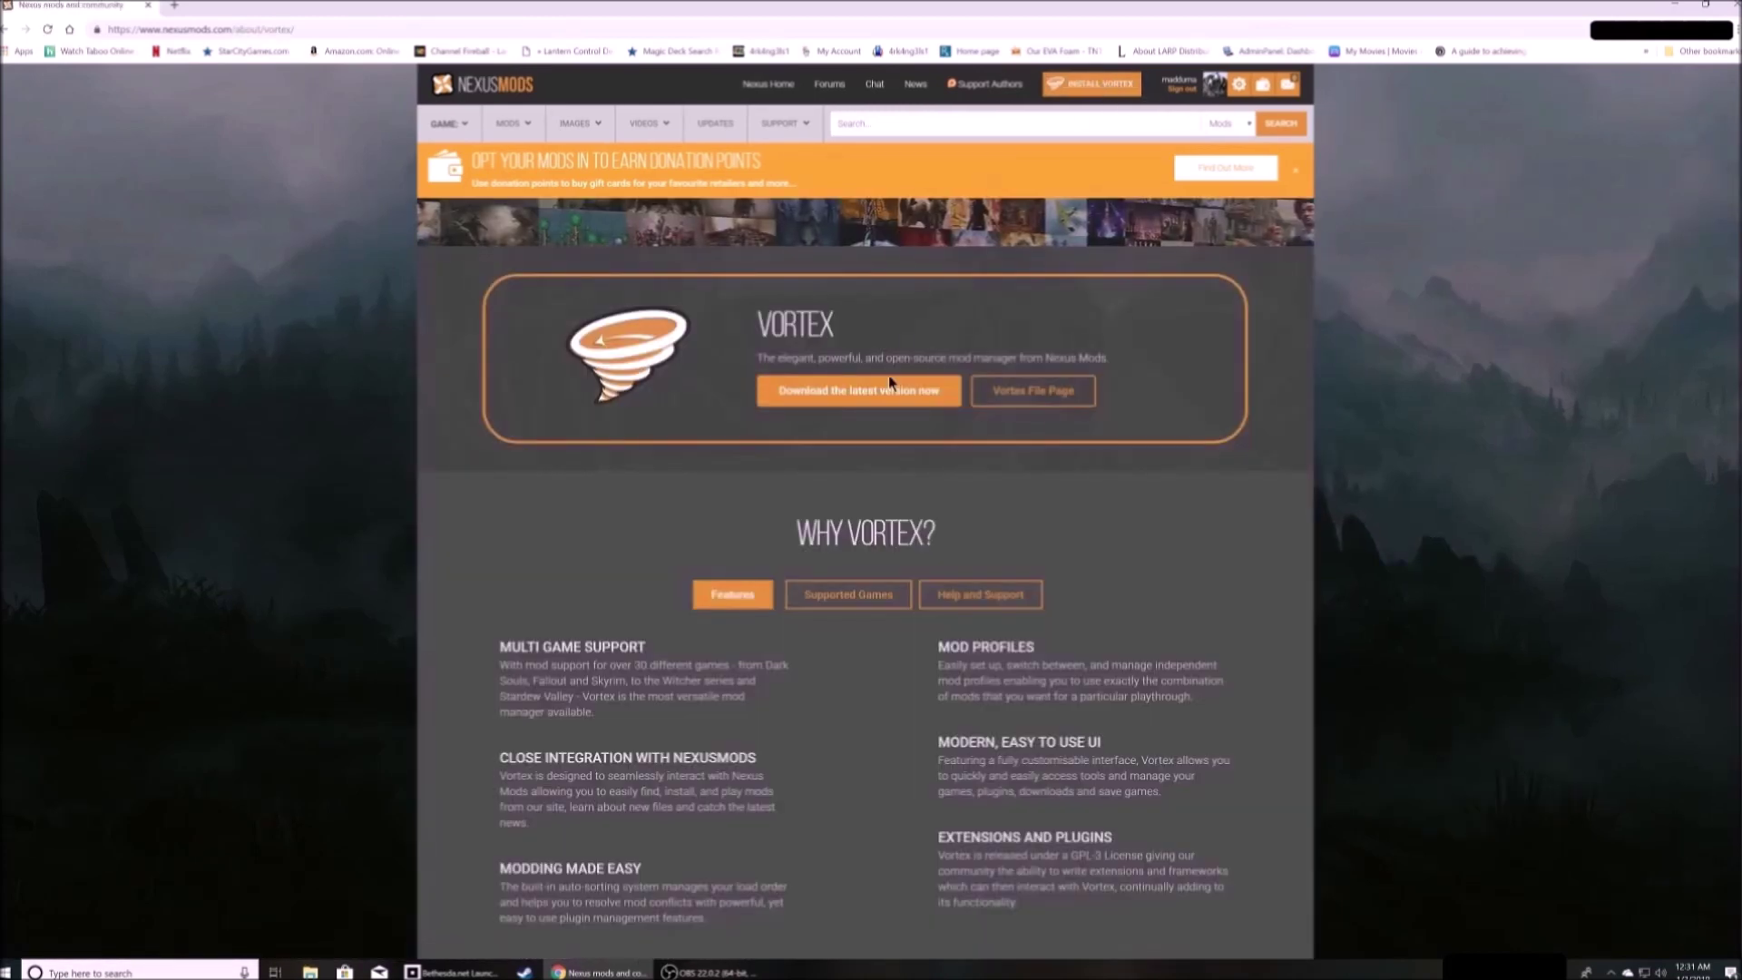
pyautogui.click(889, 381)
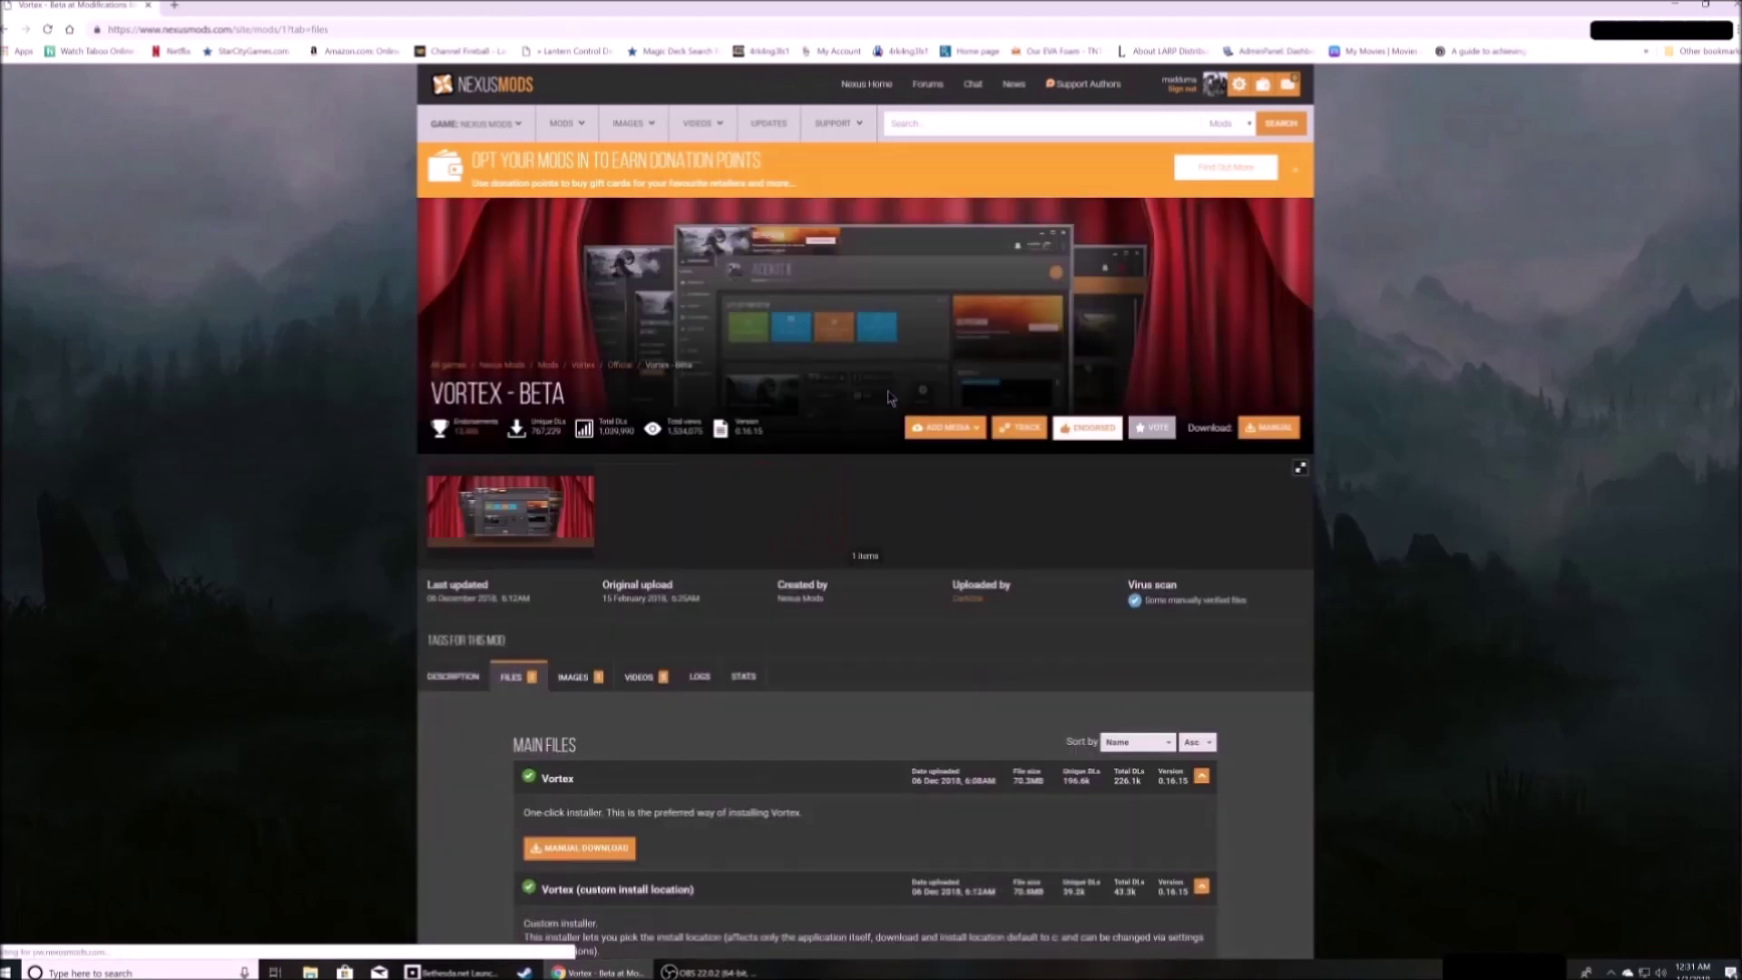
pyautogui.scroll(-1, 819, 551)
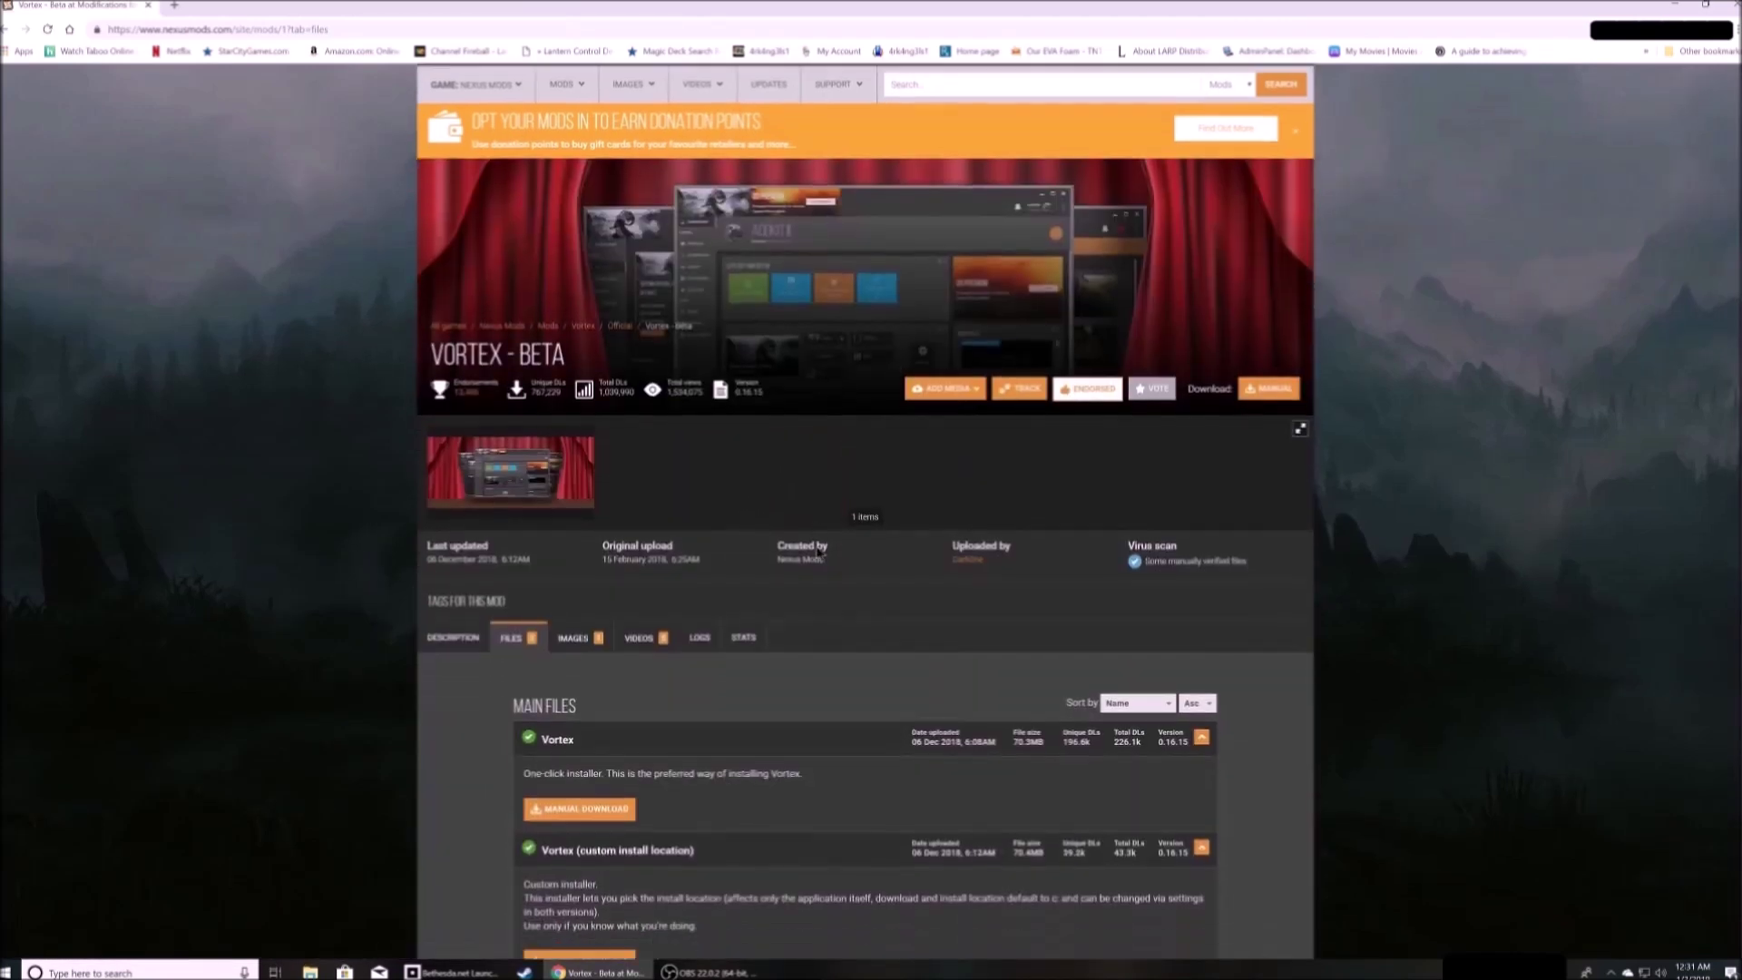
pyautogui.scroll(-3, 819, 551)
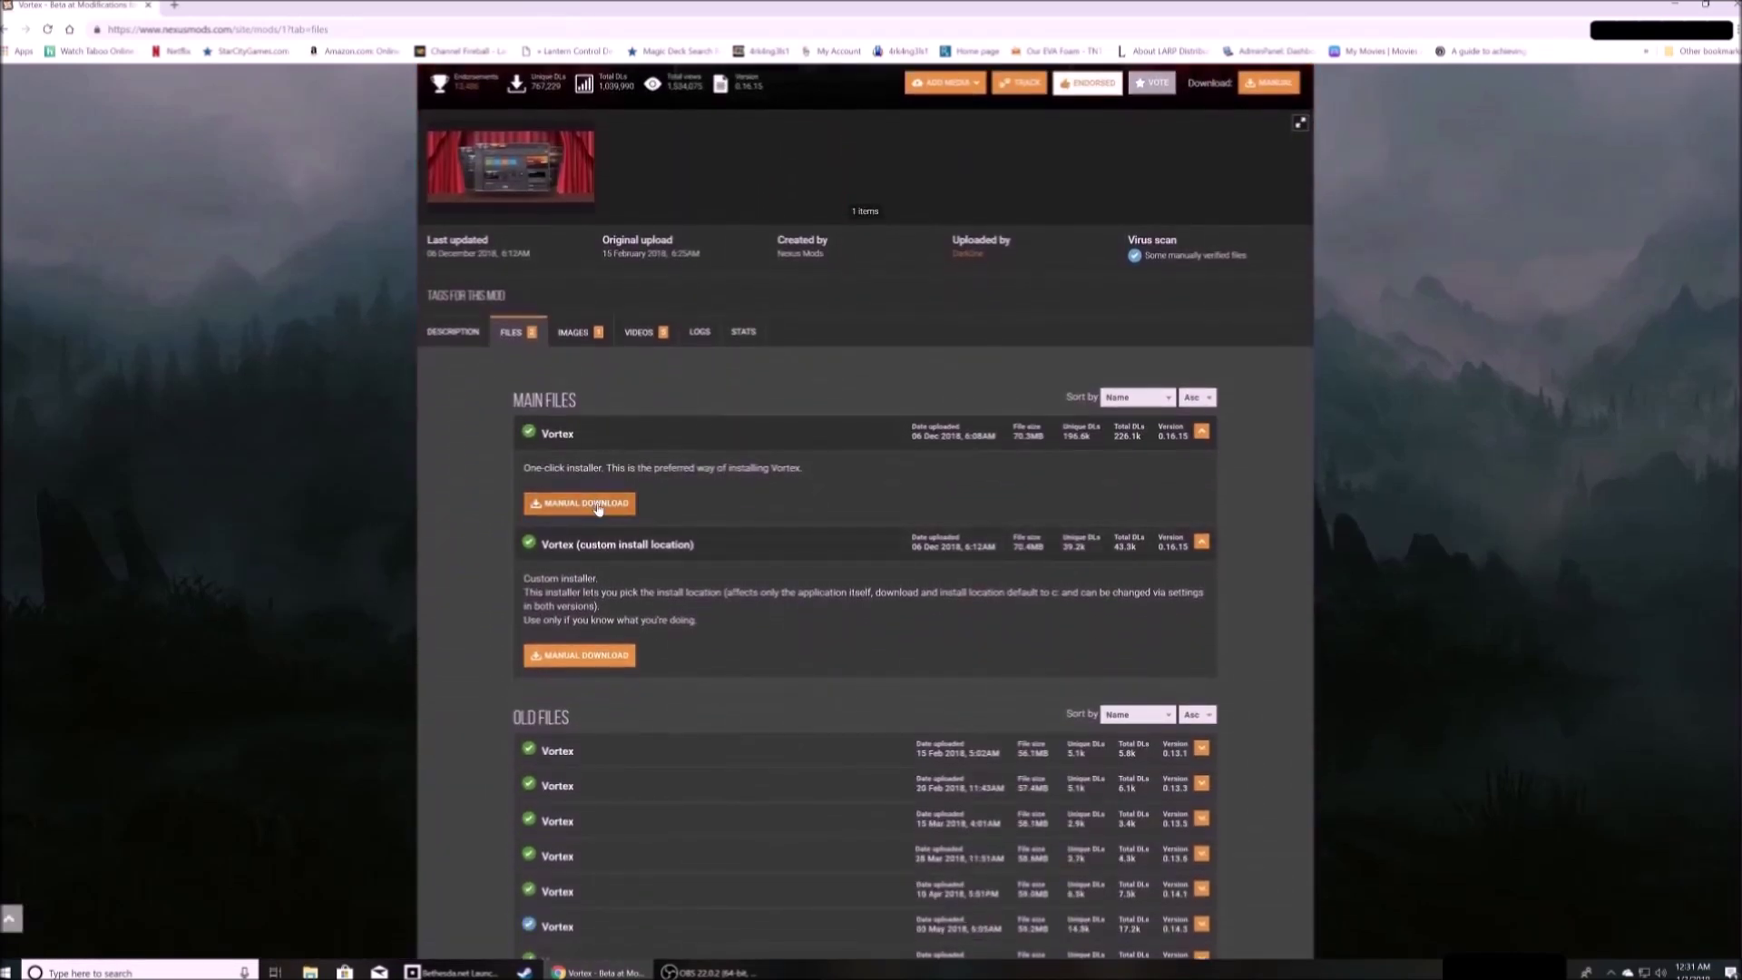
pyautogui.click(599, 506)
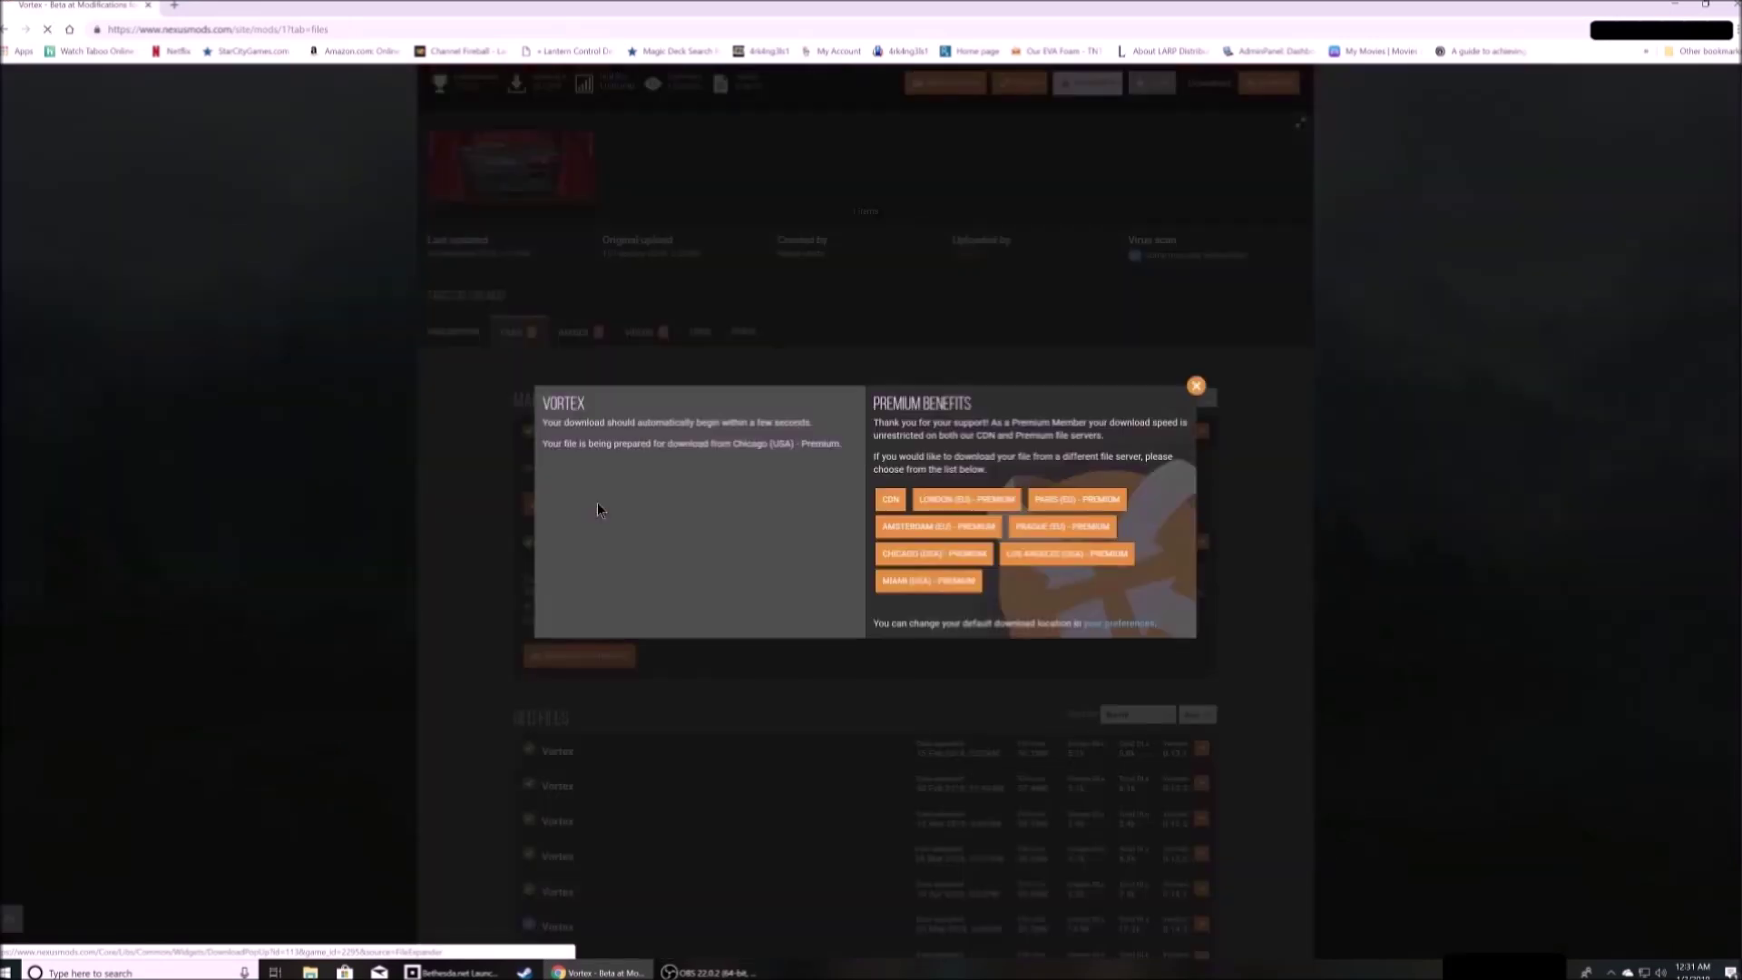
pyautogui.click(1197, 370)
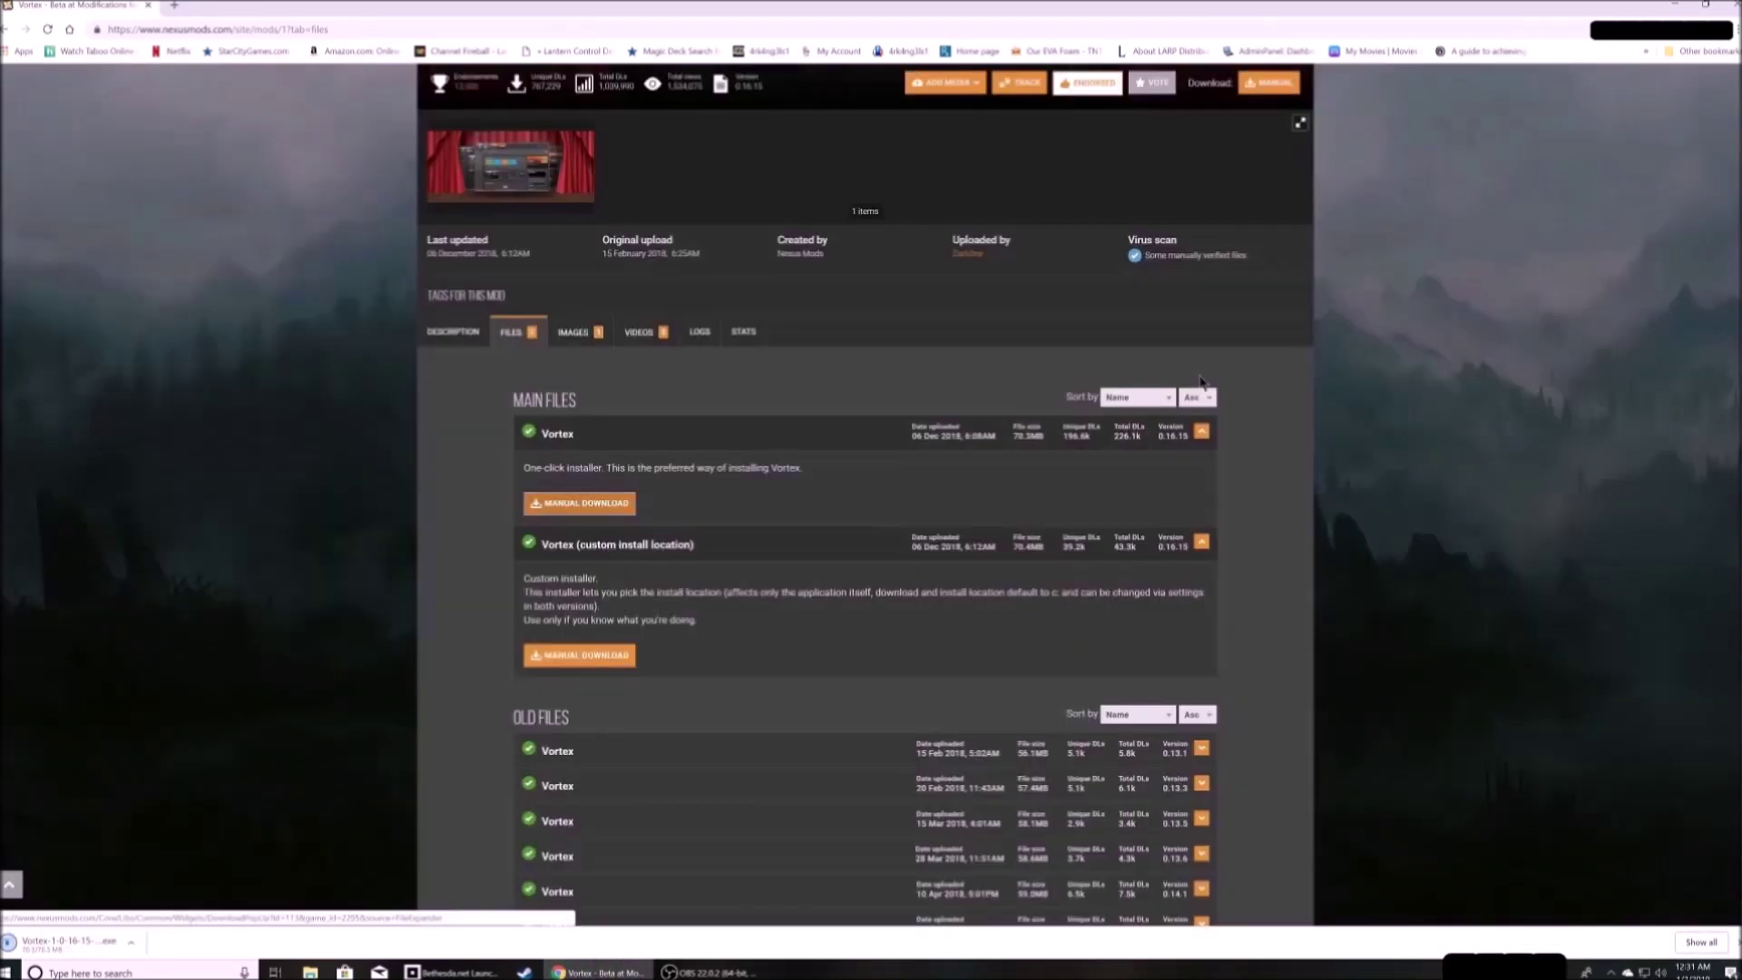
# - Run the downloaded Vortex installer and allow it to make changes
pyautogui.scroll(4, 996, 389)
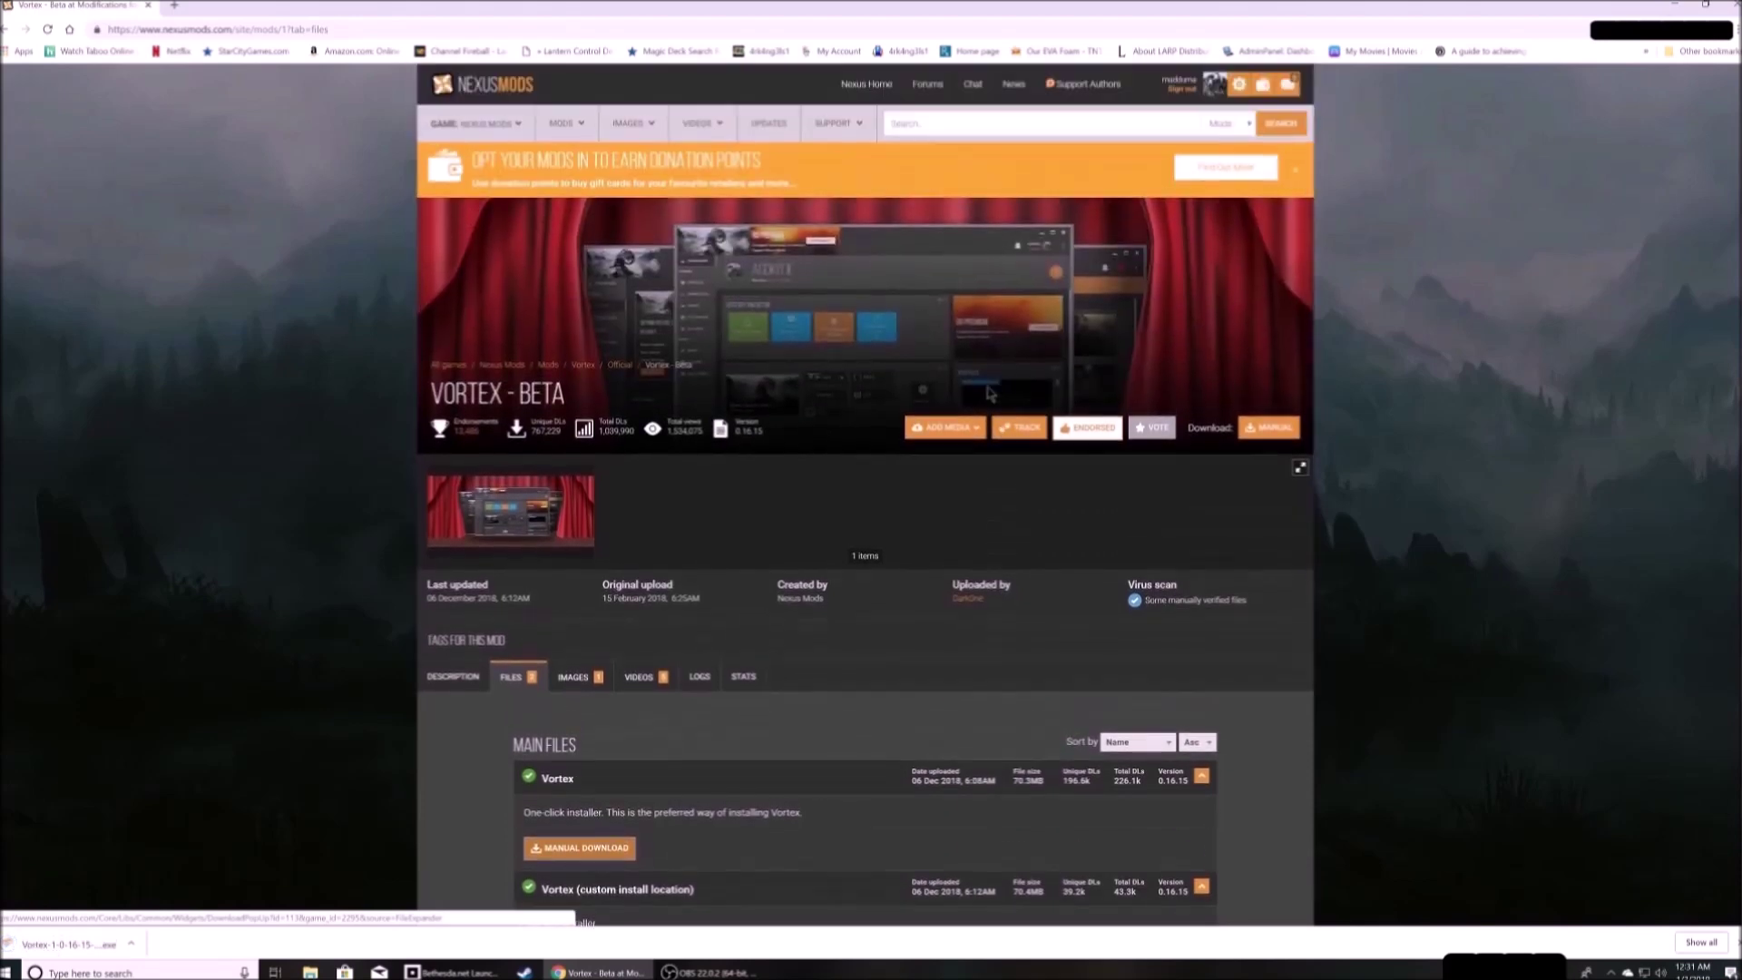
pyautogui.click(73, 943)
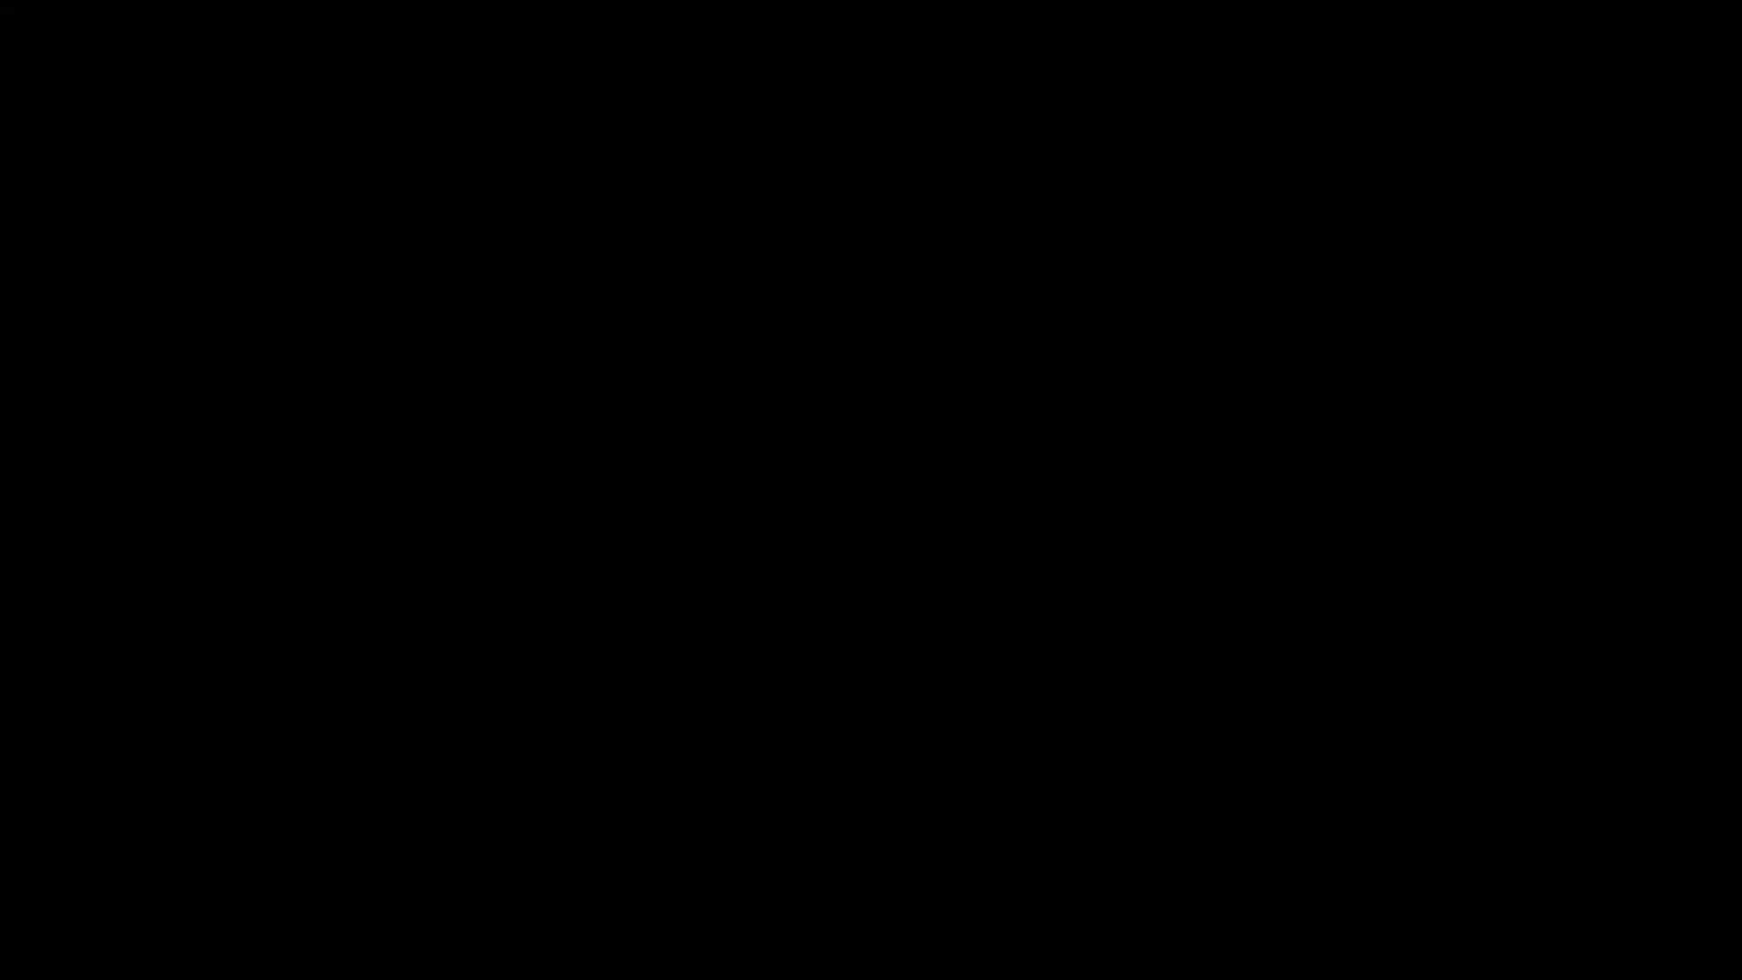
pyautogui.click(826, 584)
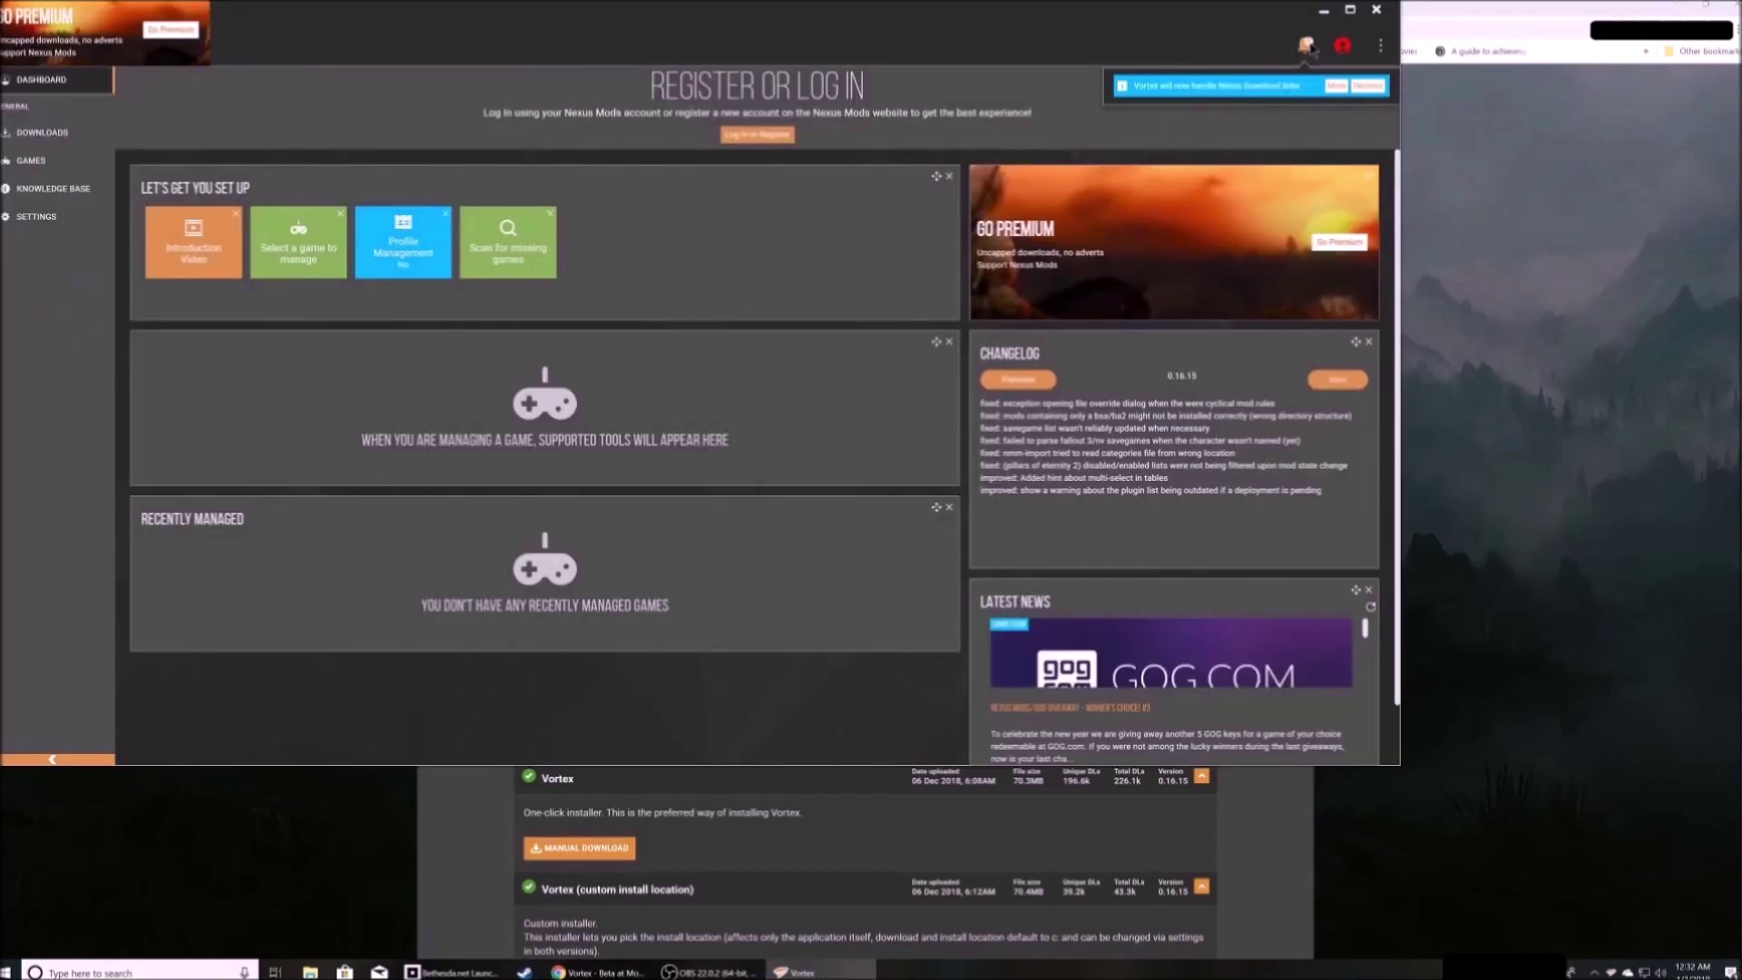
# - Maximise Vortex, then read and close the Download Link Handling notice
pyautogui.click(1366, 60)
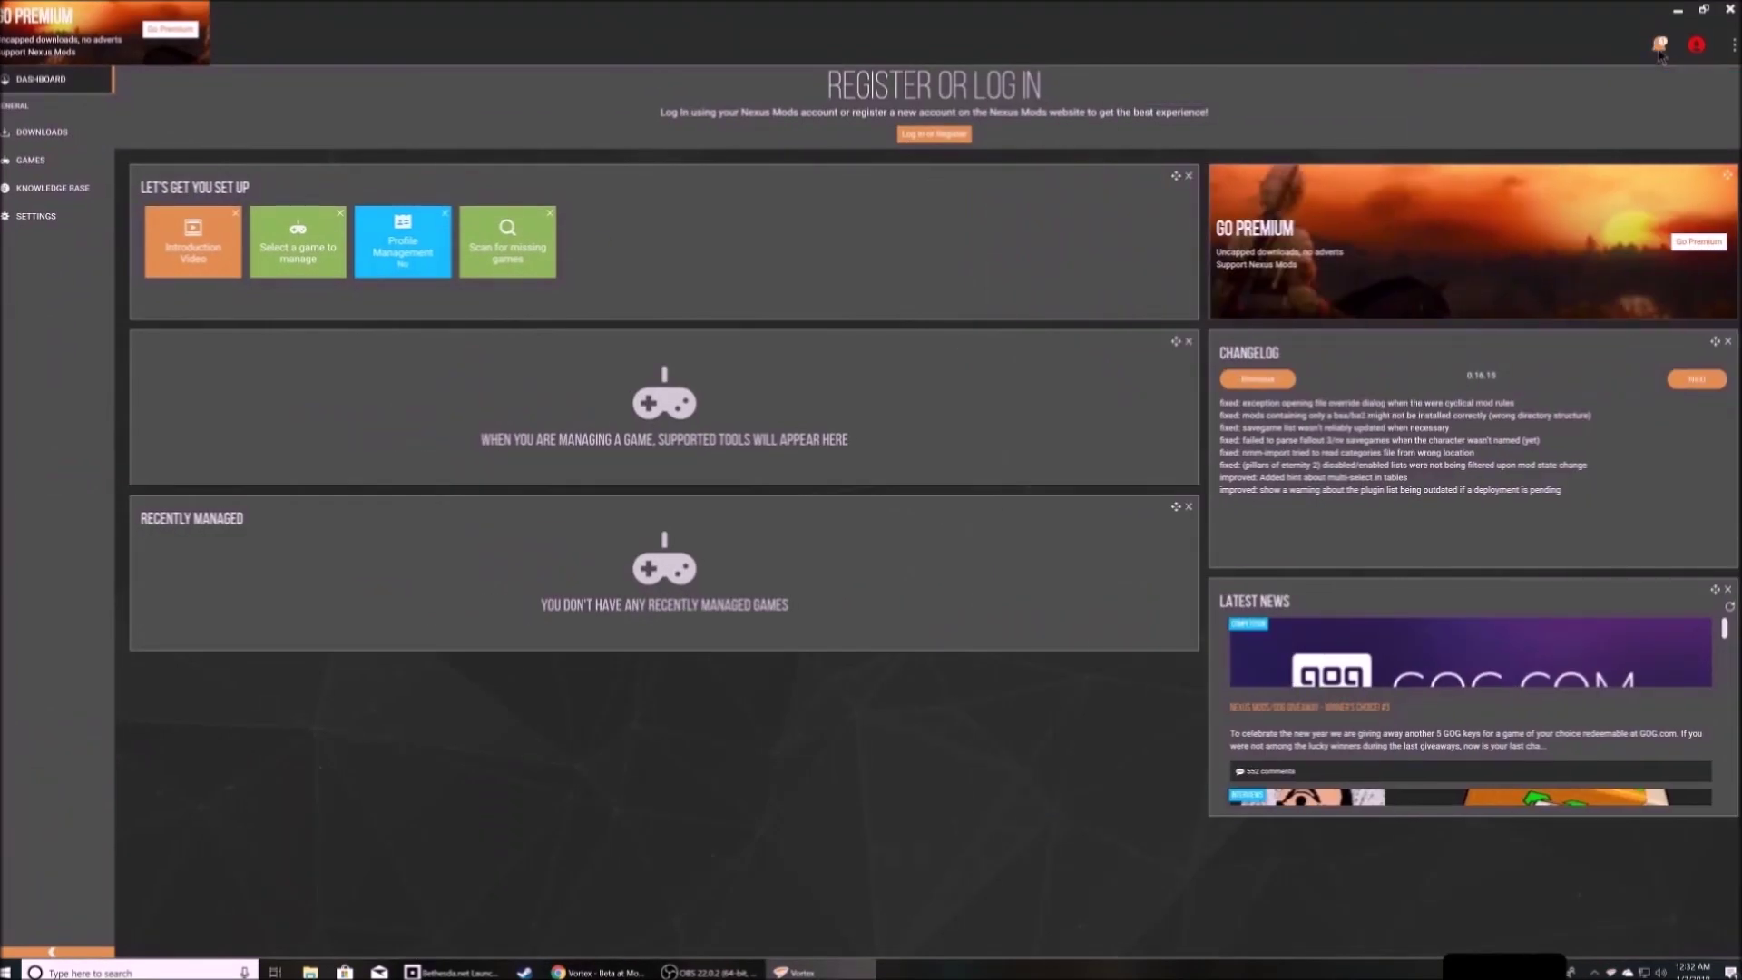
pyautogui.click(1661, 50)
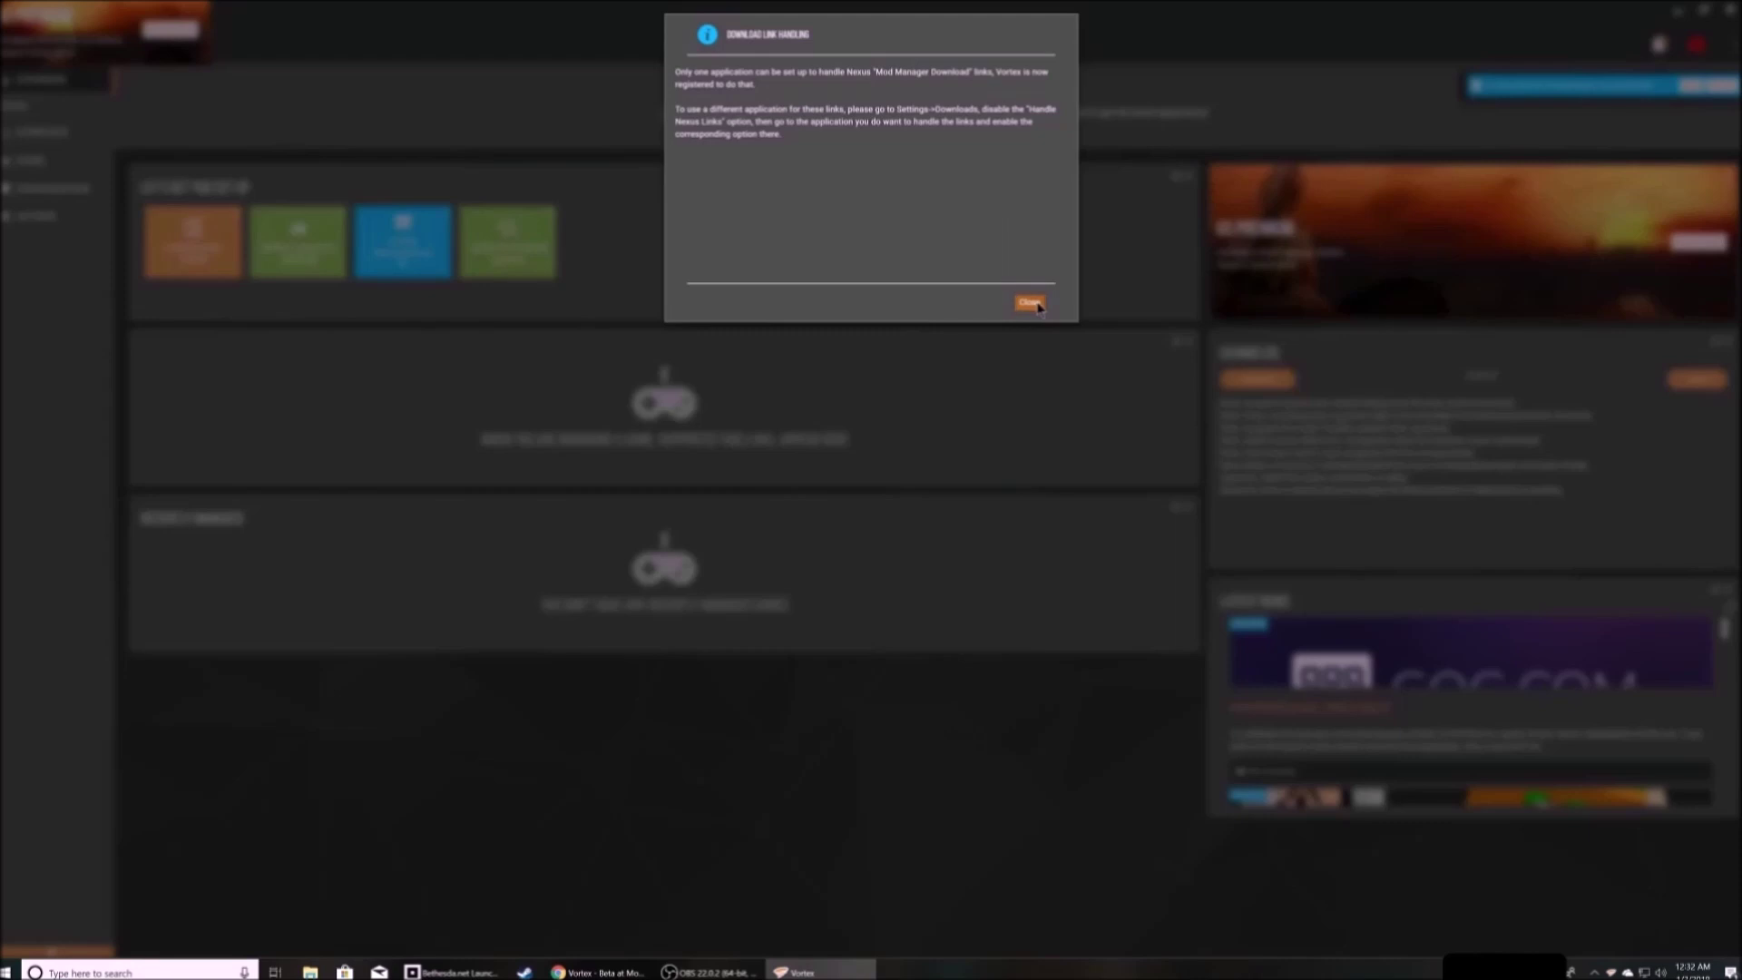
pyautogui.click(1039, 306)
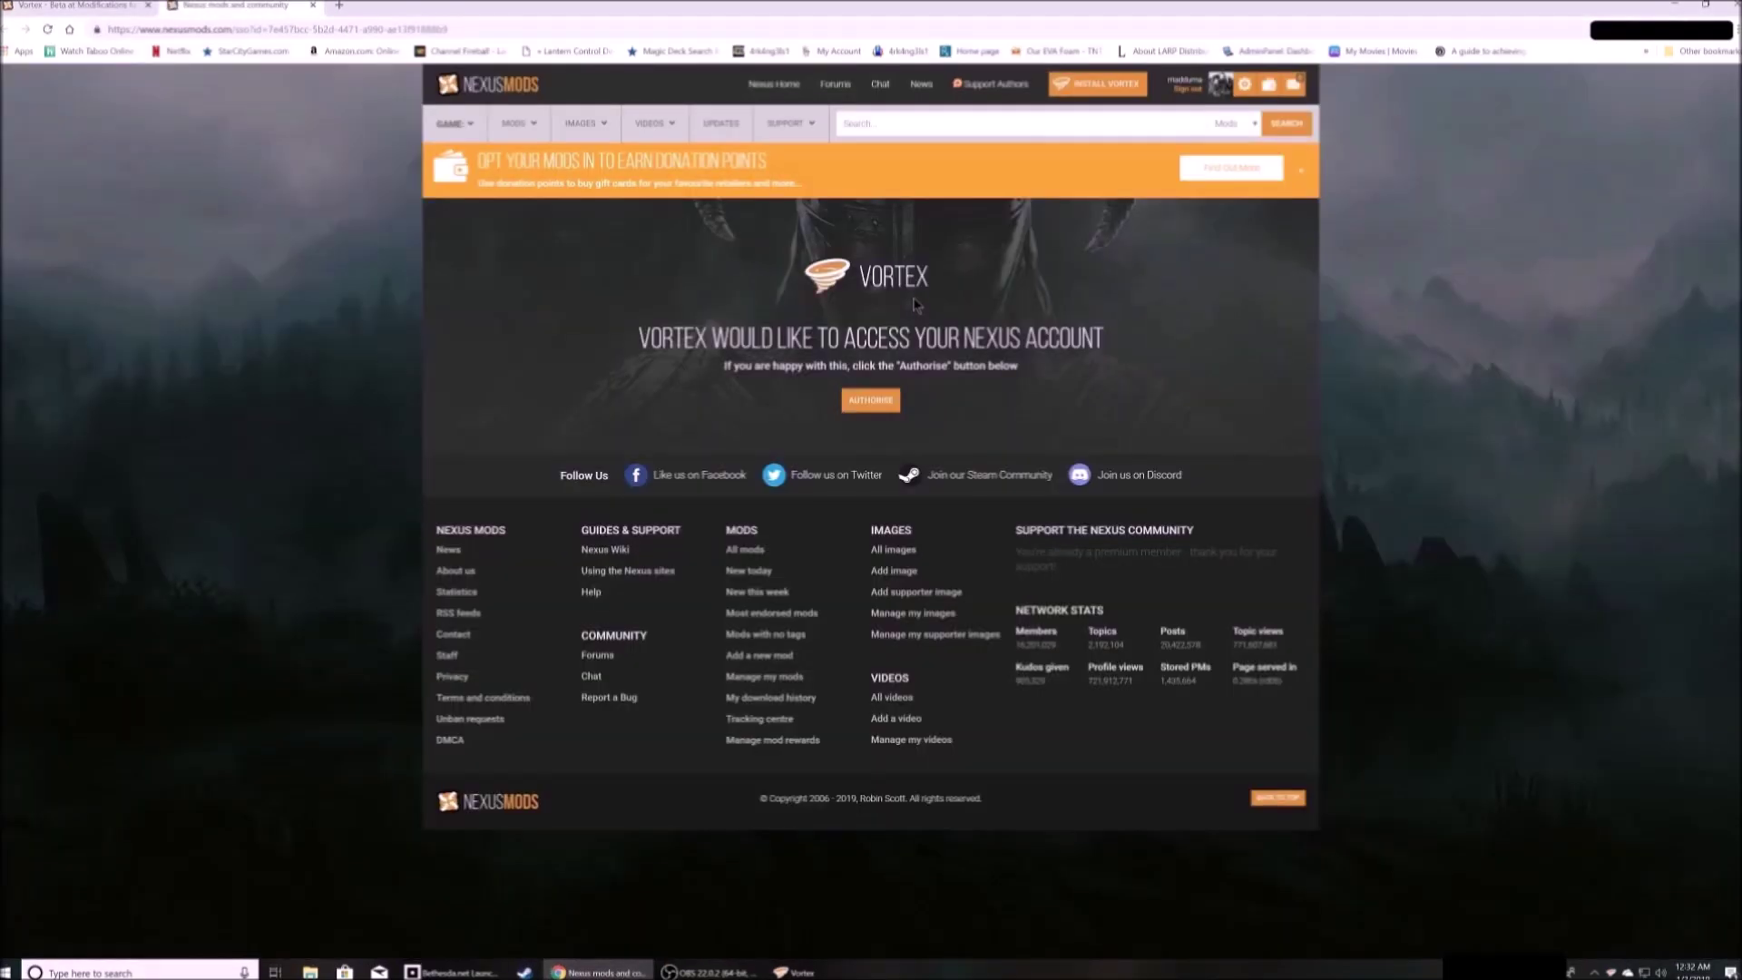
# - Authorise Vortex on the Nexus account page, then dismiss the download links notice in Vortex
pyautogui.click(877, 405)
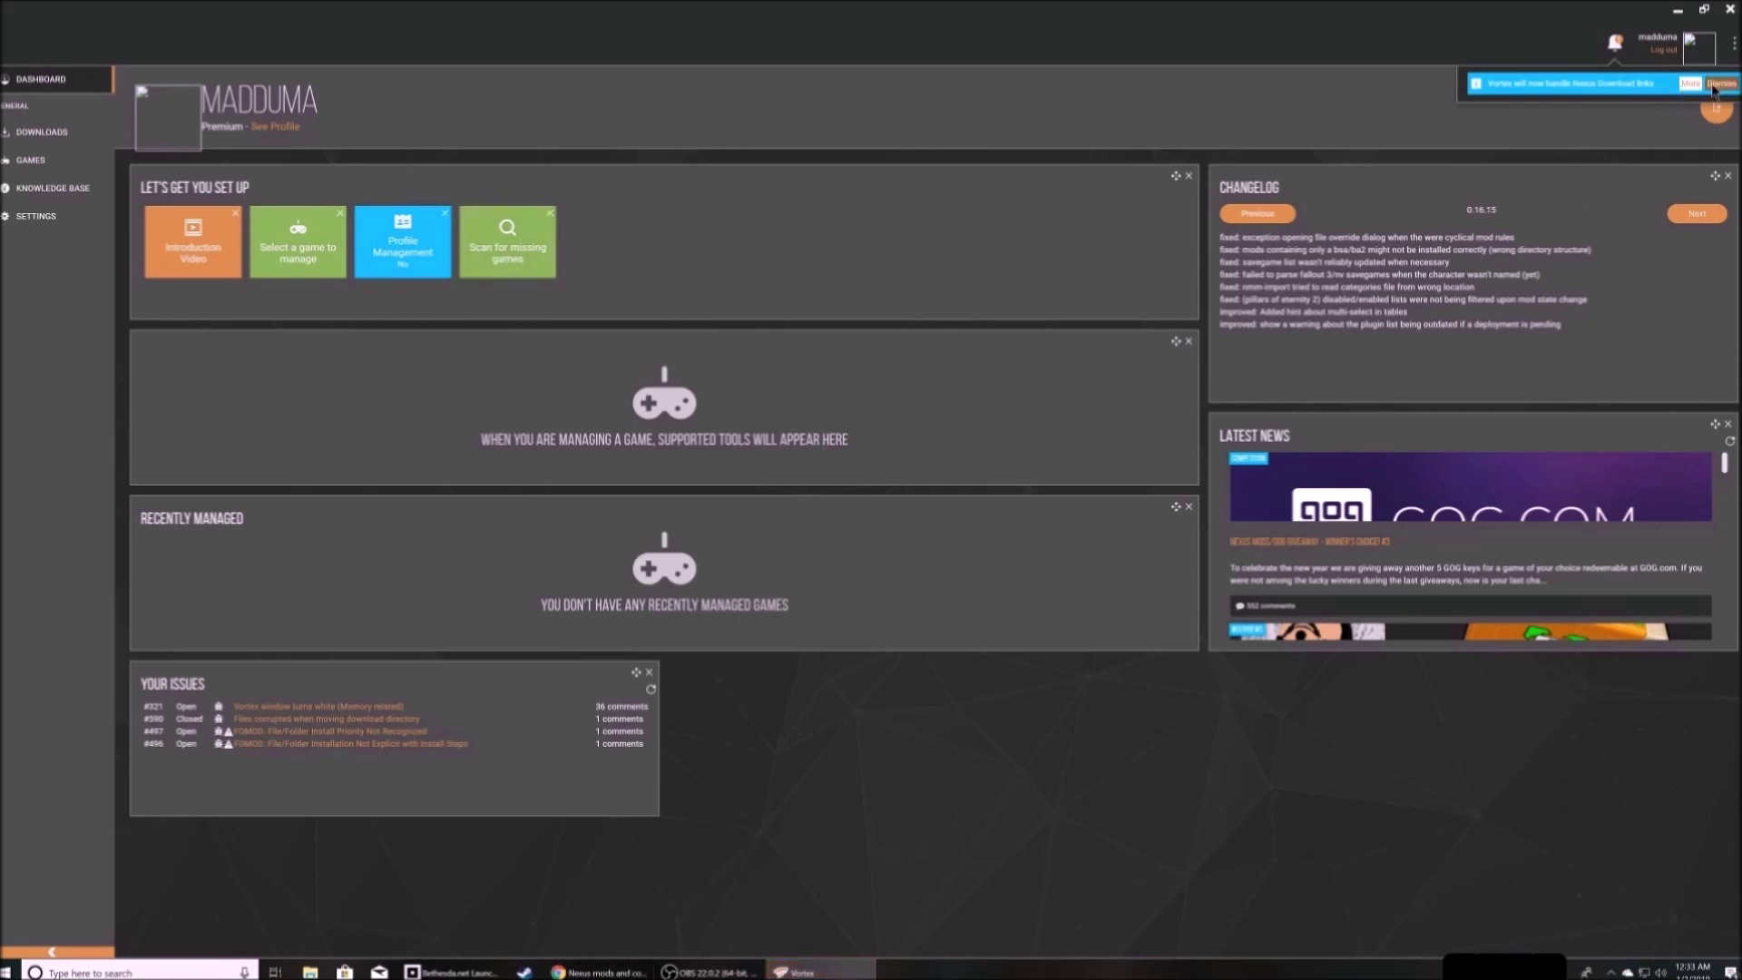
pyautogui.click(1713, 87)
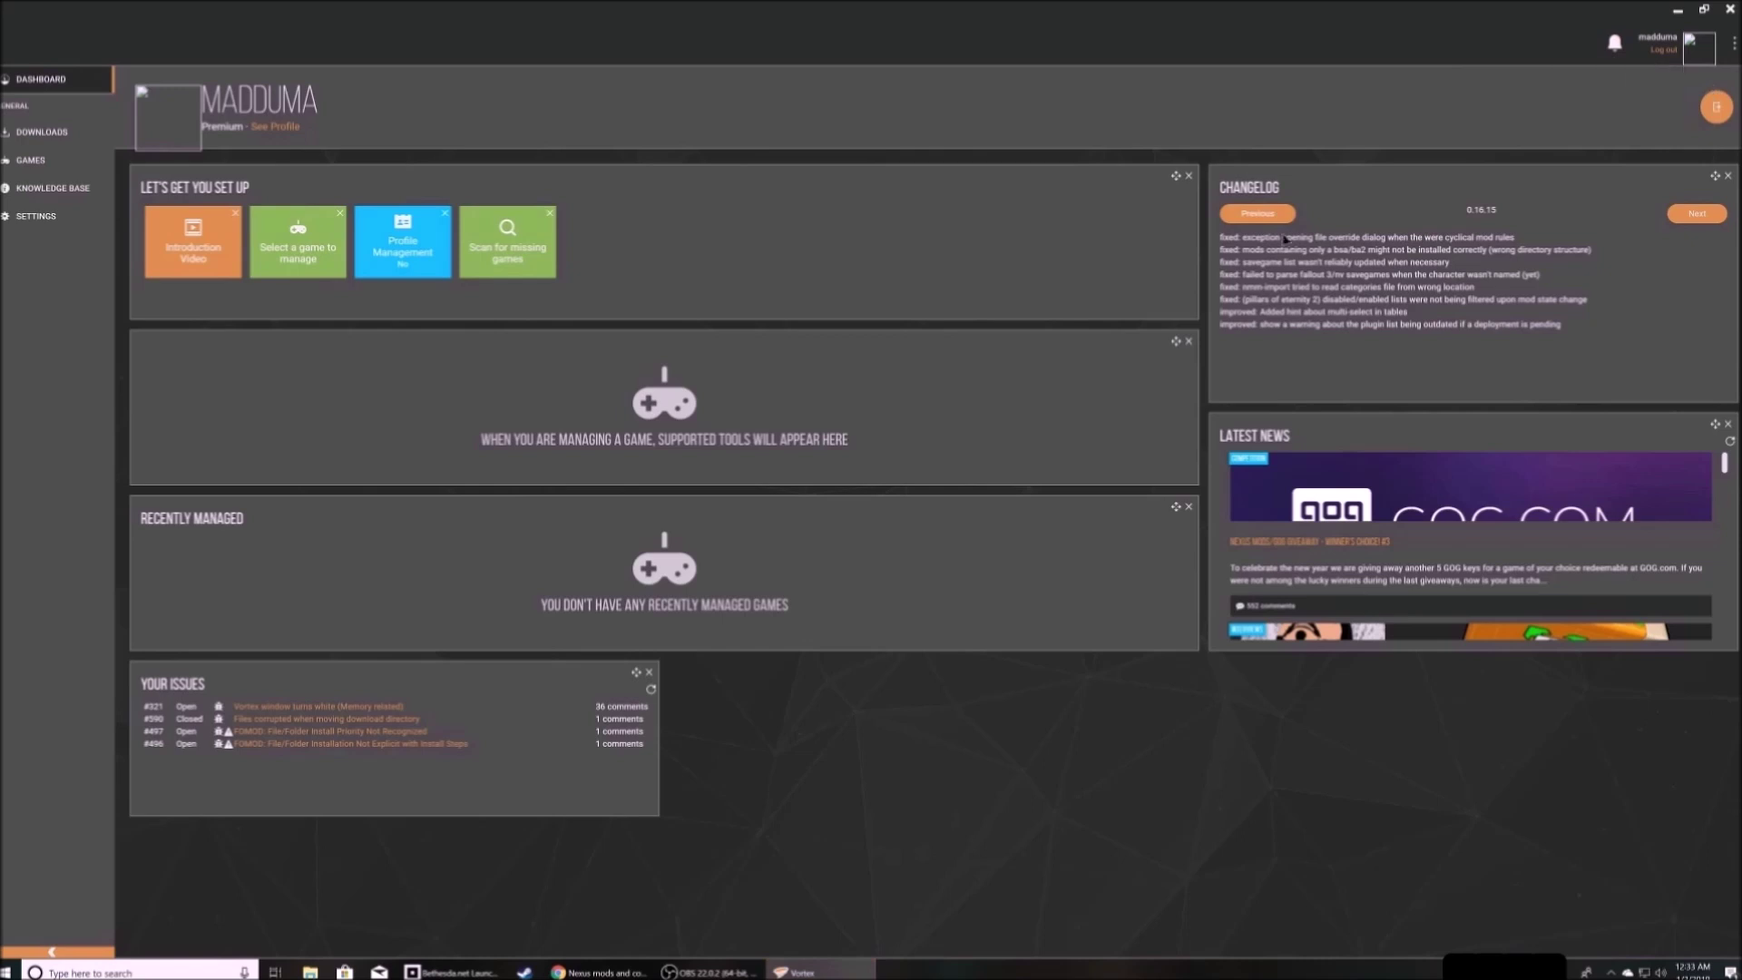
# - Enable advanced mode in Vortex settings, view the Extensions list, then return to Chrome
pyautogui.click(31, 223)
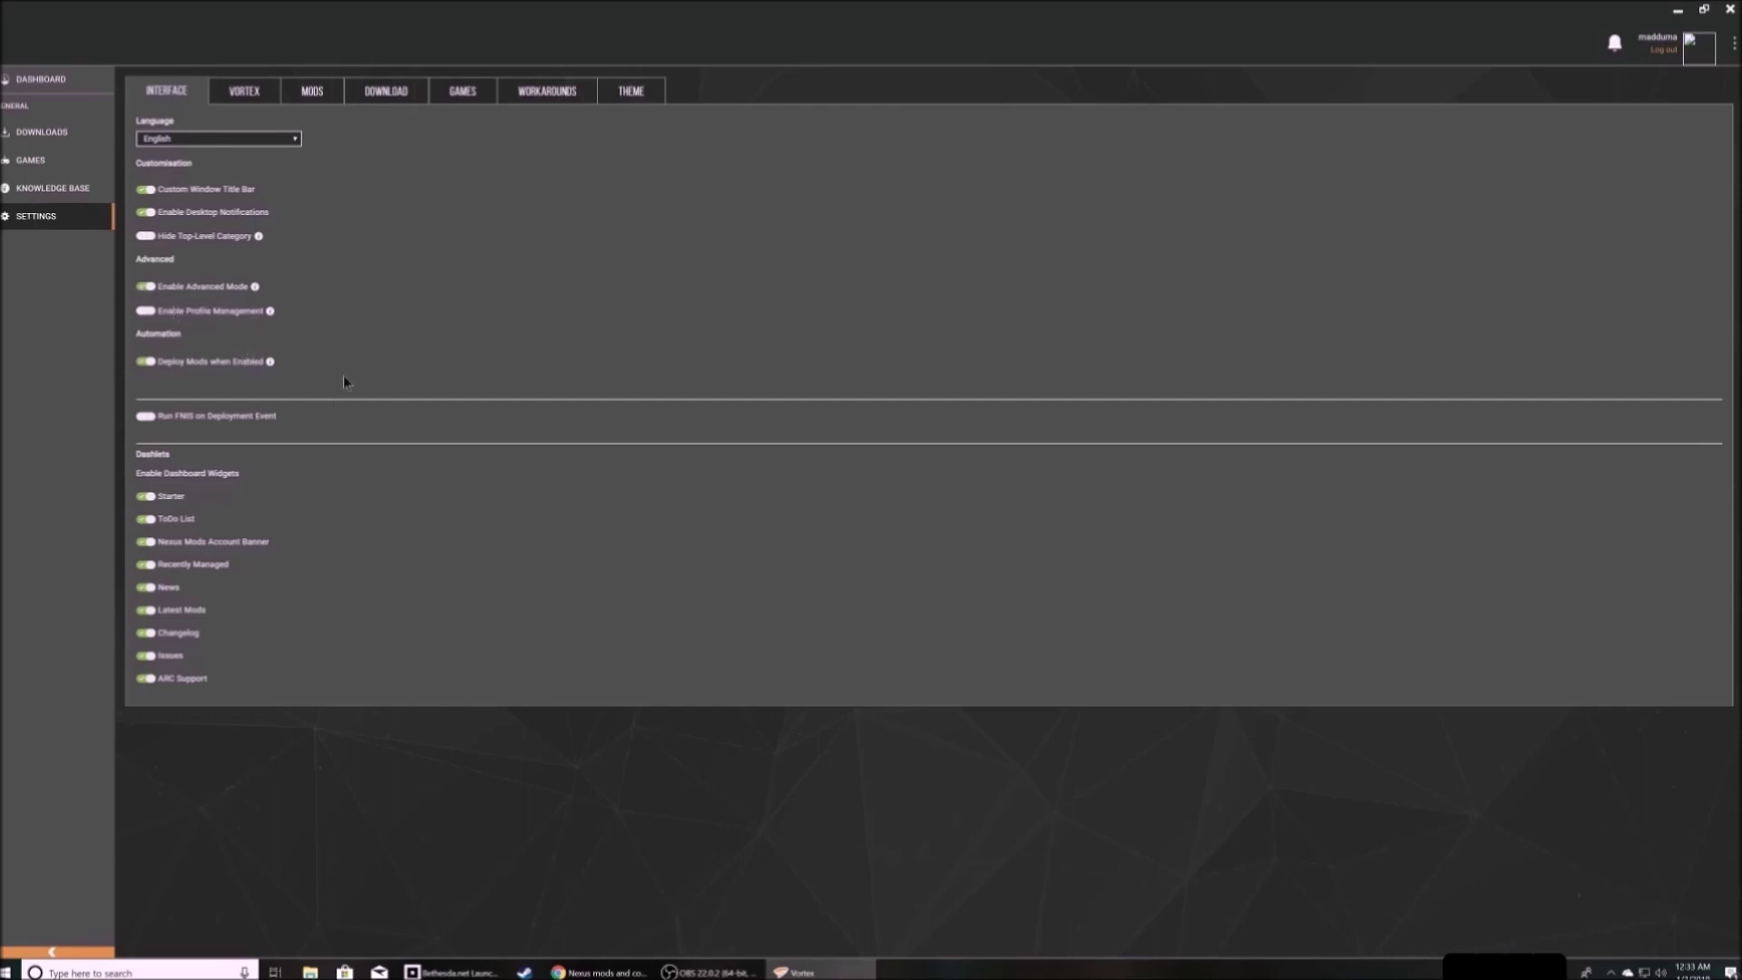
pyautogui.click(47, 158)
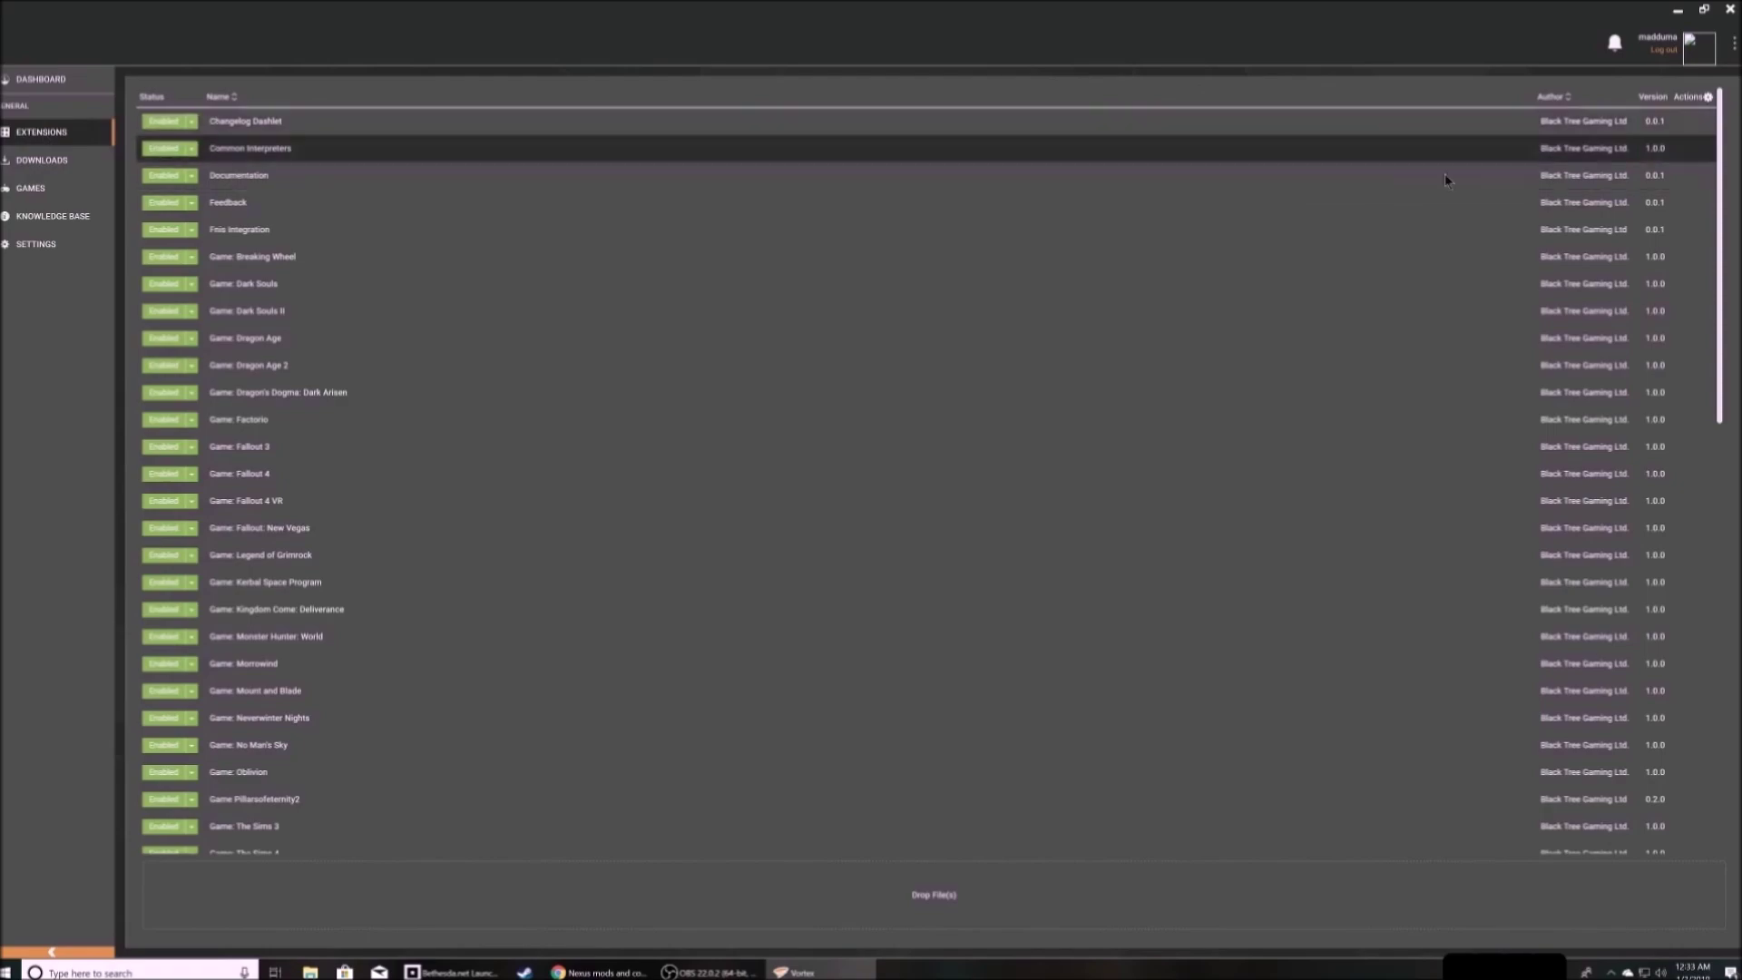
pyautogui.click(580, 971)
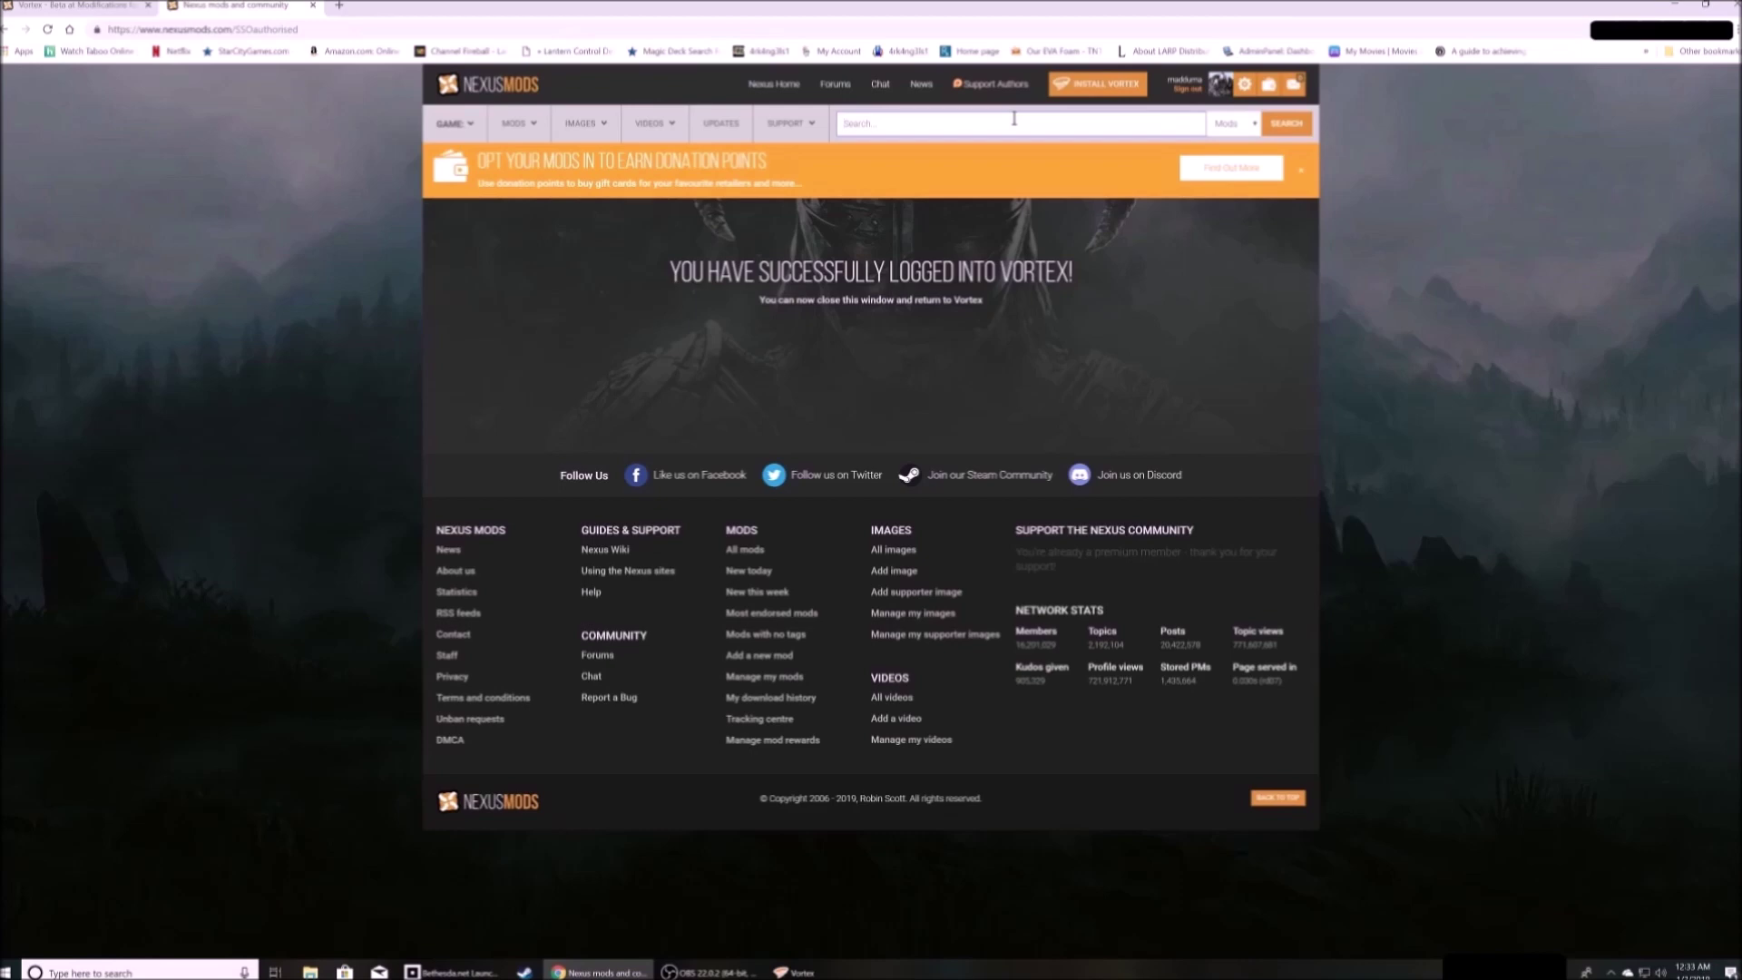
# - Search 'fallout 76 support' and manually download the Fallout 76 Extension from its Files tab
pyautogui.write('fal')
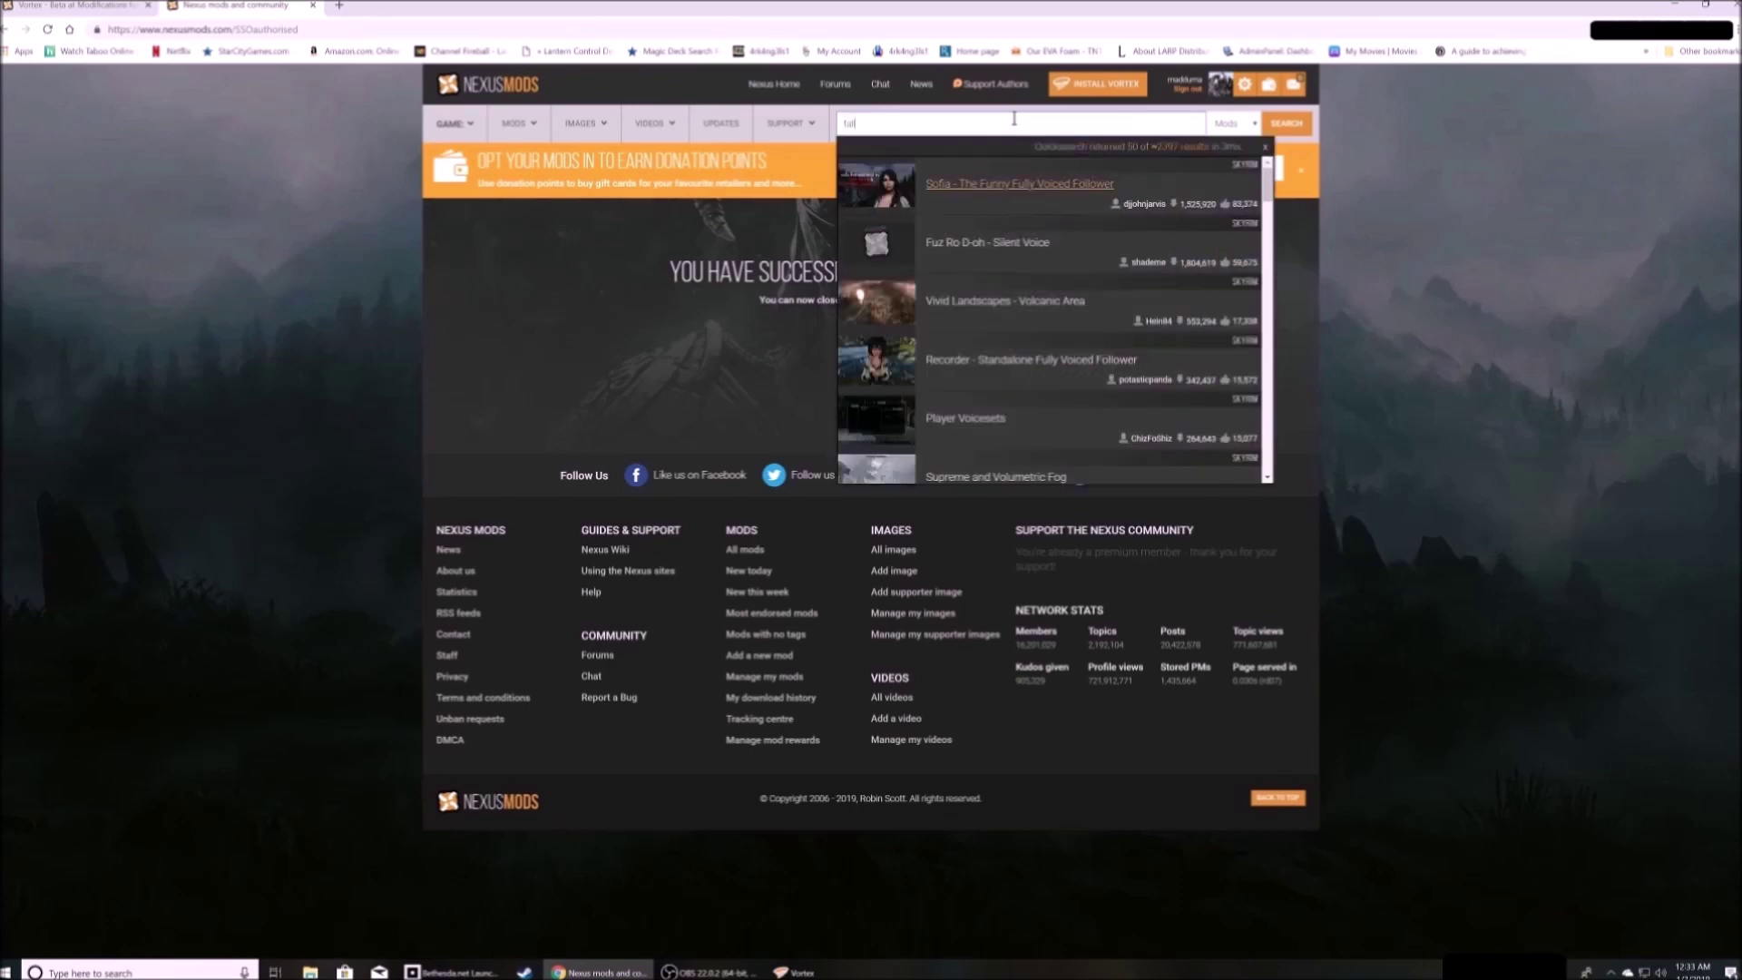
pyautogui.write('lout 76 support')
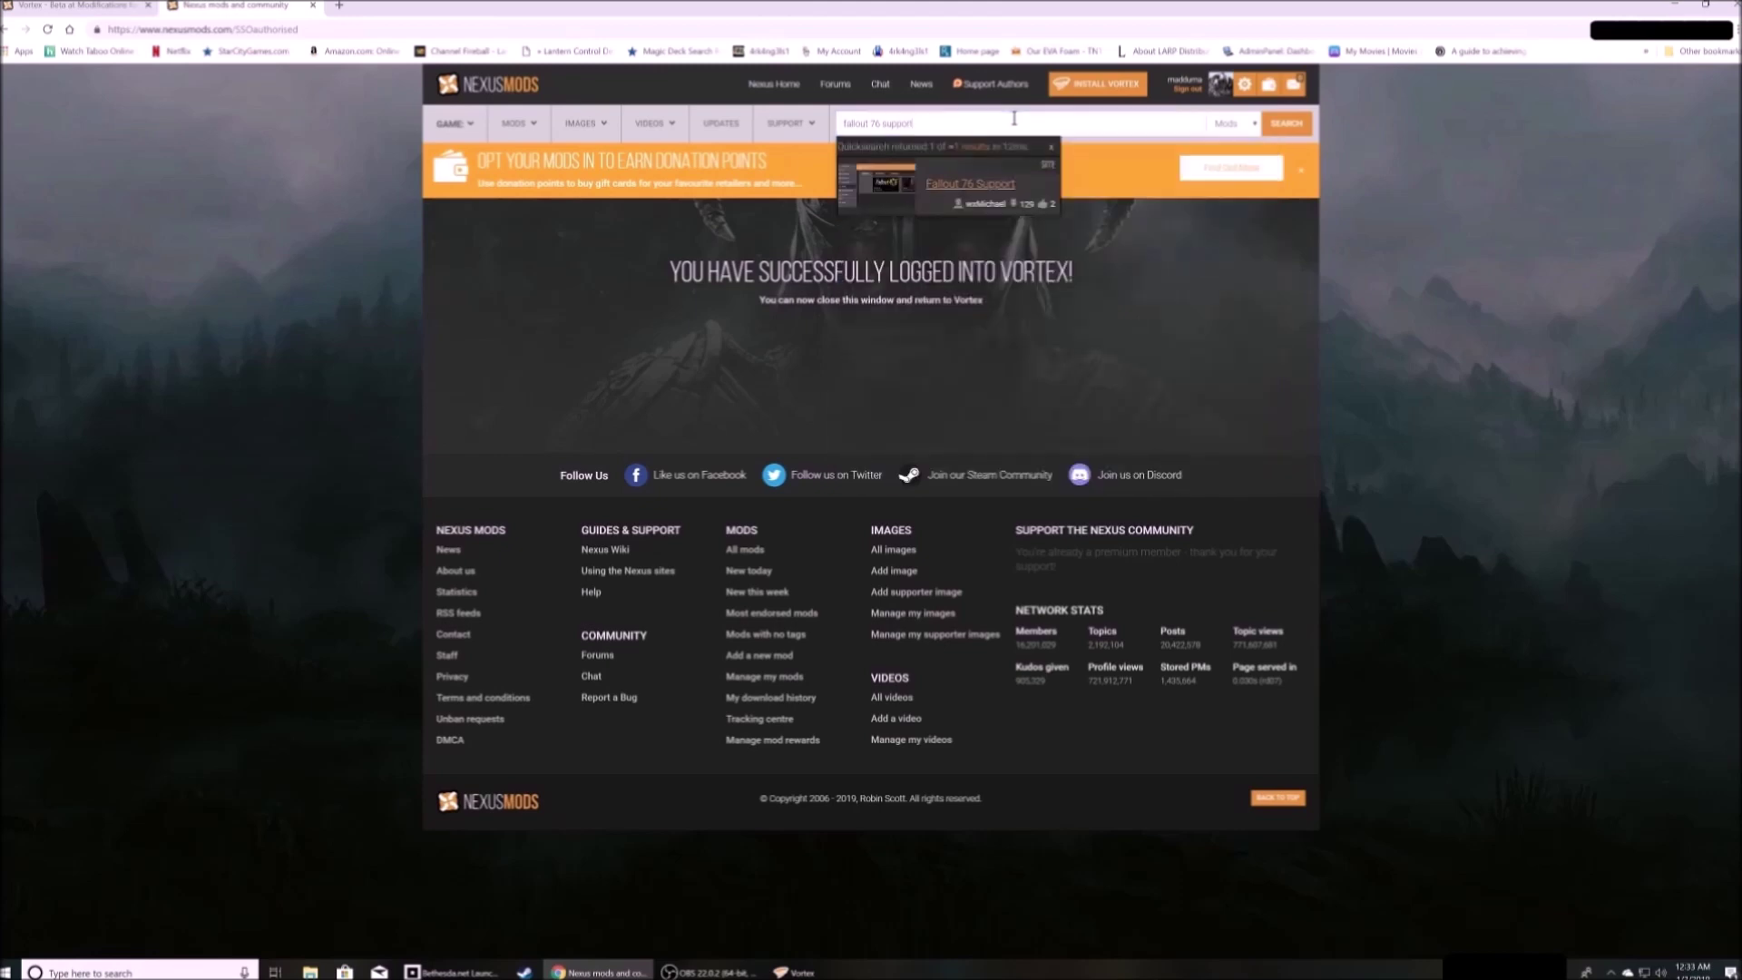
pyautogui.click(978, 187)
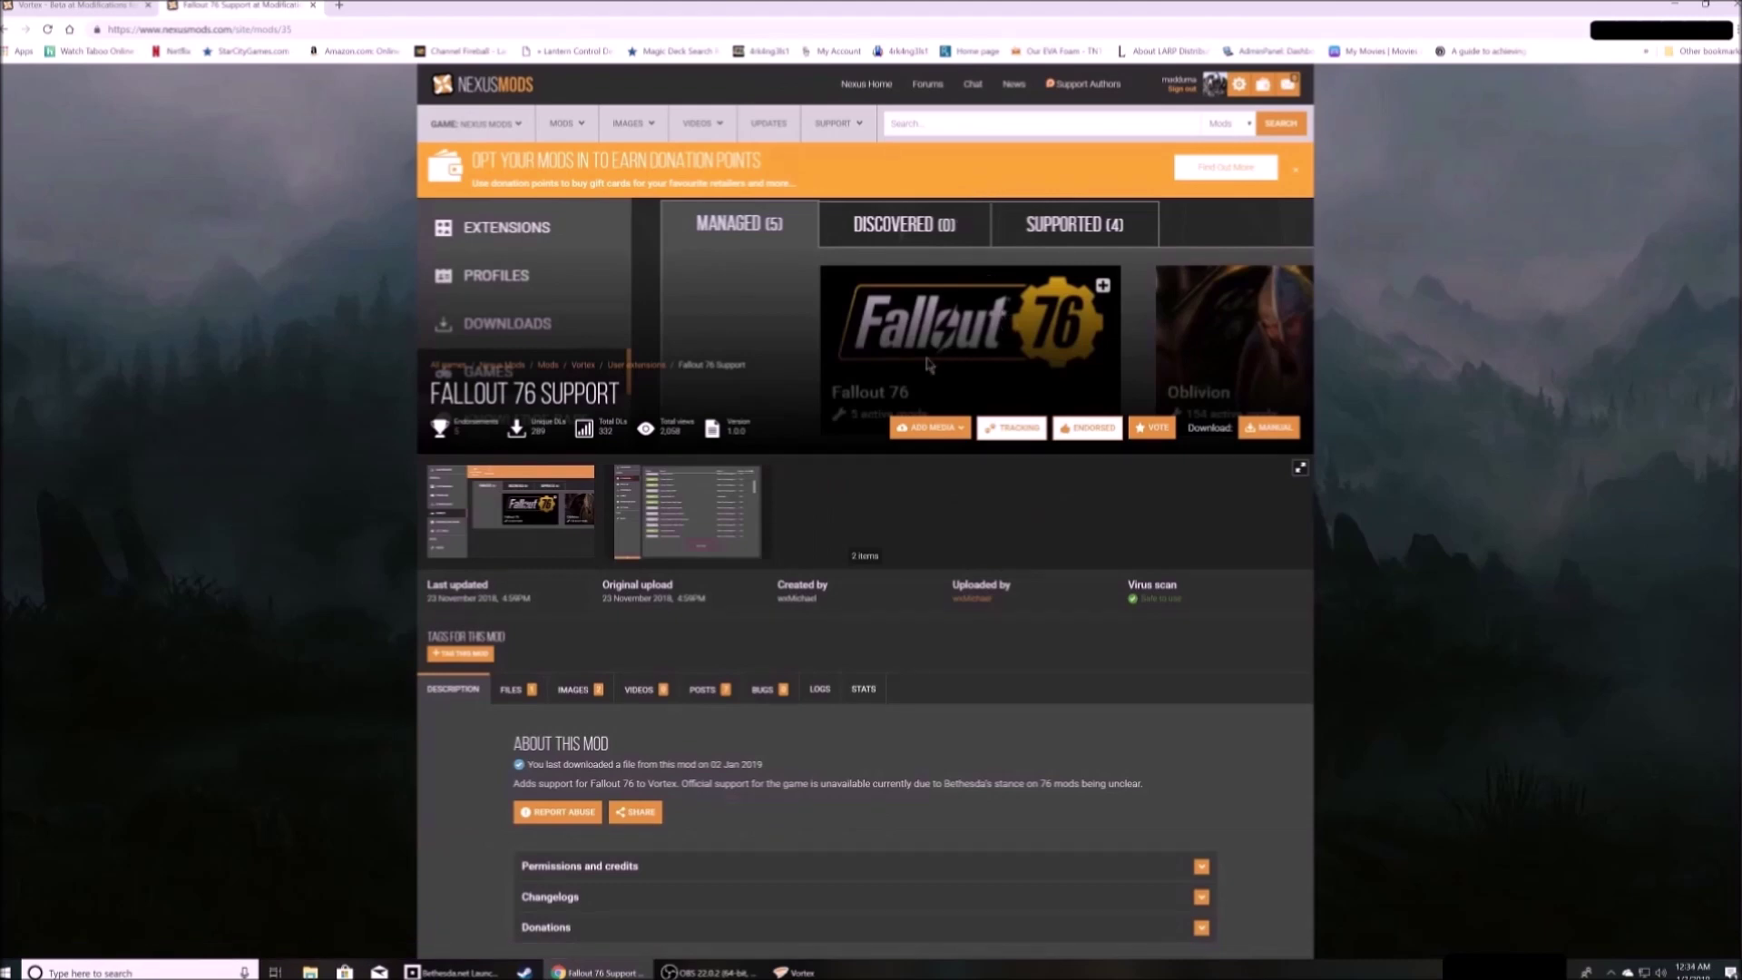
pyautogui.scroll(-1, 927, 367)
pyautogui.scroll(-1, 927, 368)
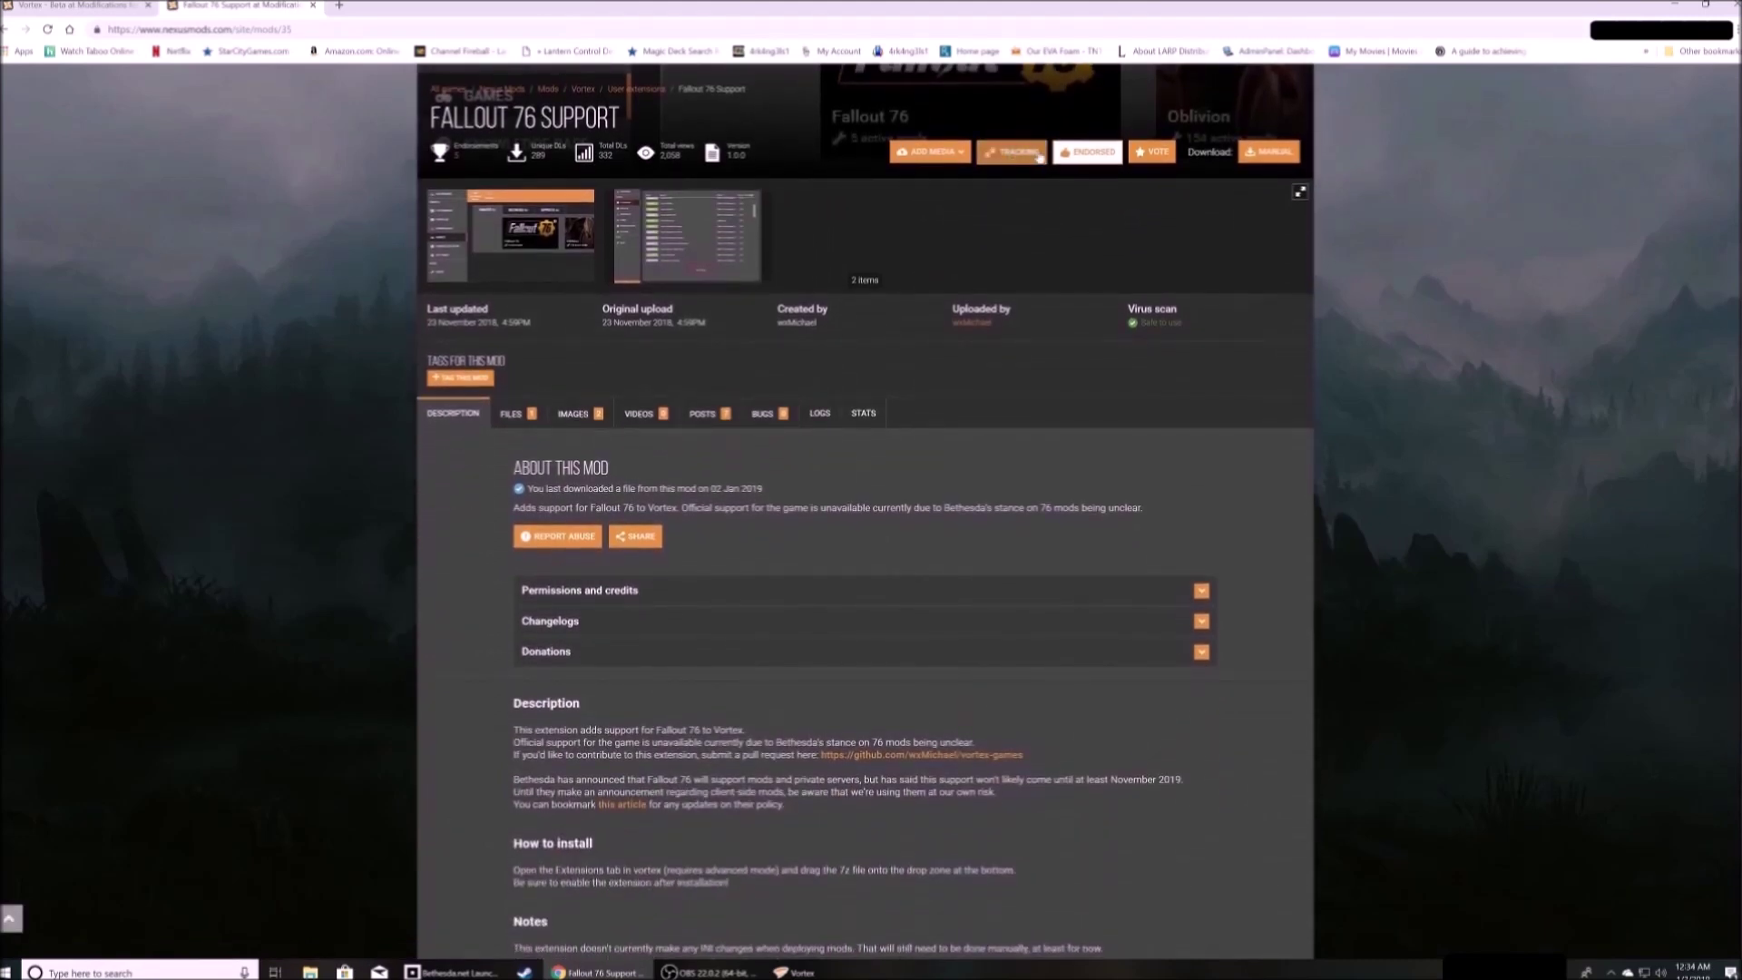
pyautogui.scroll(-1, 579, 247)
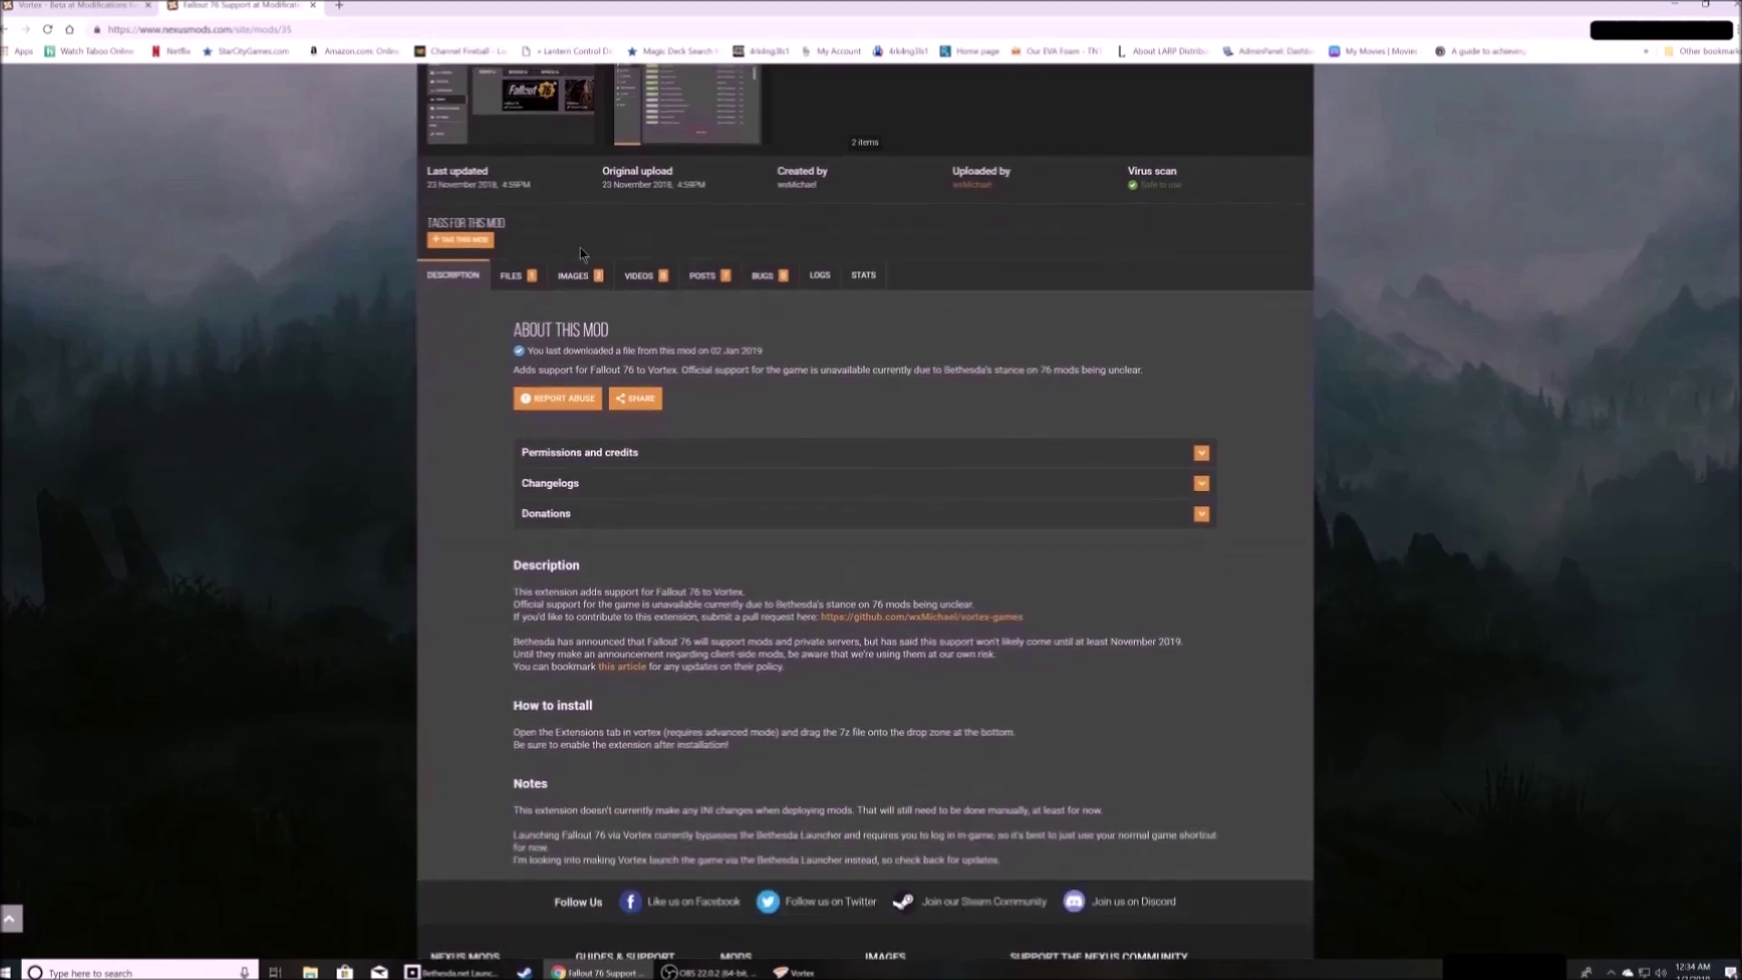
pyautogui.click(534, 278)
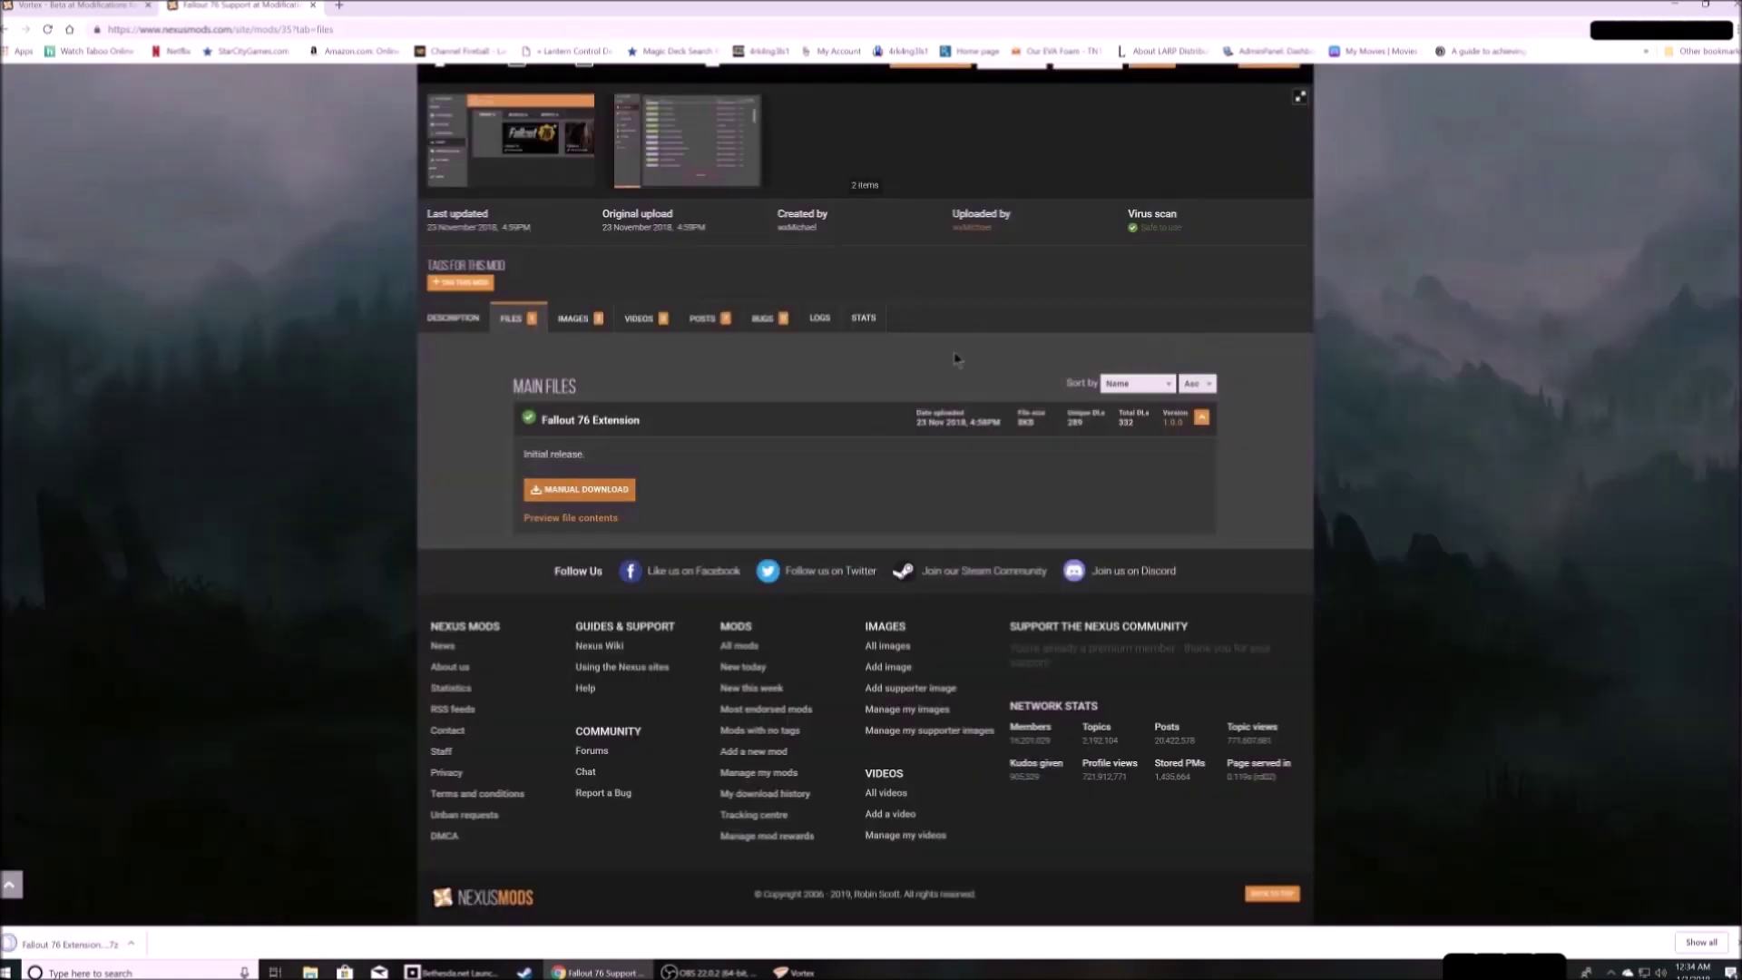
pyautogui.scroll(2, 962, 358)
pyautogui.scroll(2, 957, 358)
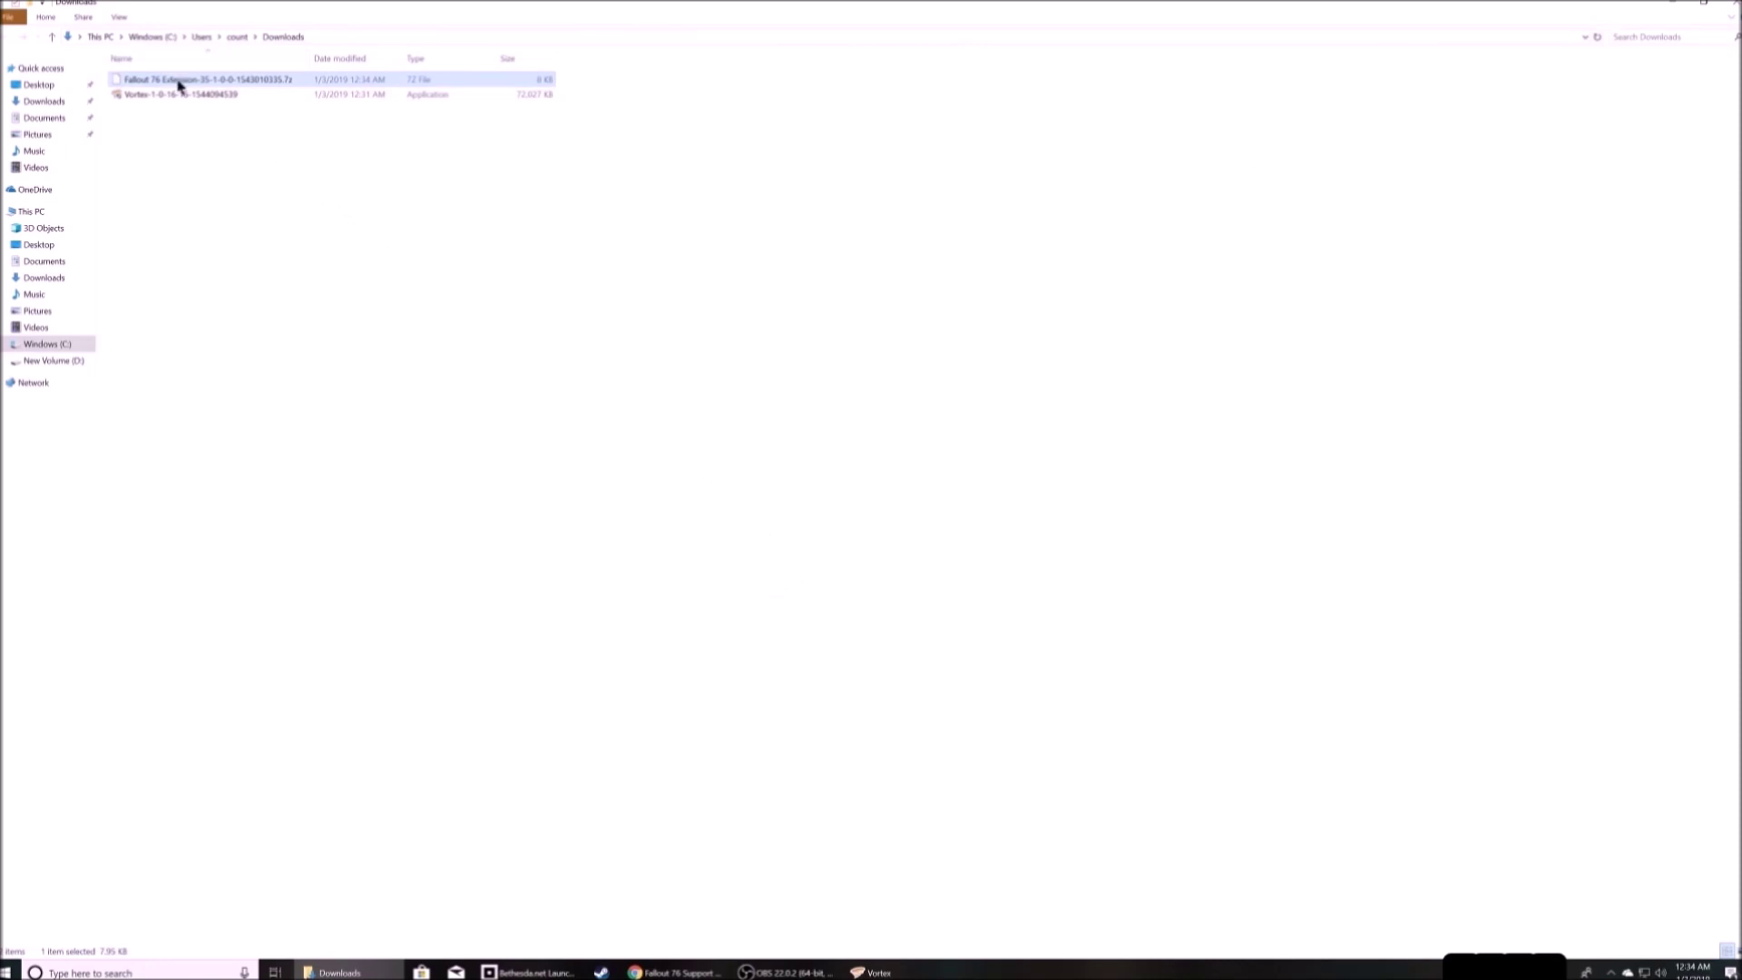
# - Select the Fallout 76 Extension archive in Downloads, with Vortex's extensions list open behind it
pyautogui.click(179, 85)
pyautogui.click(878, 972)
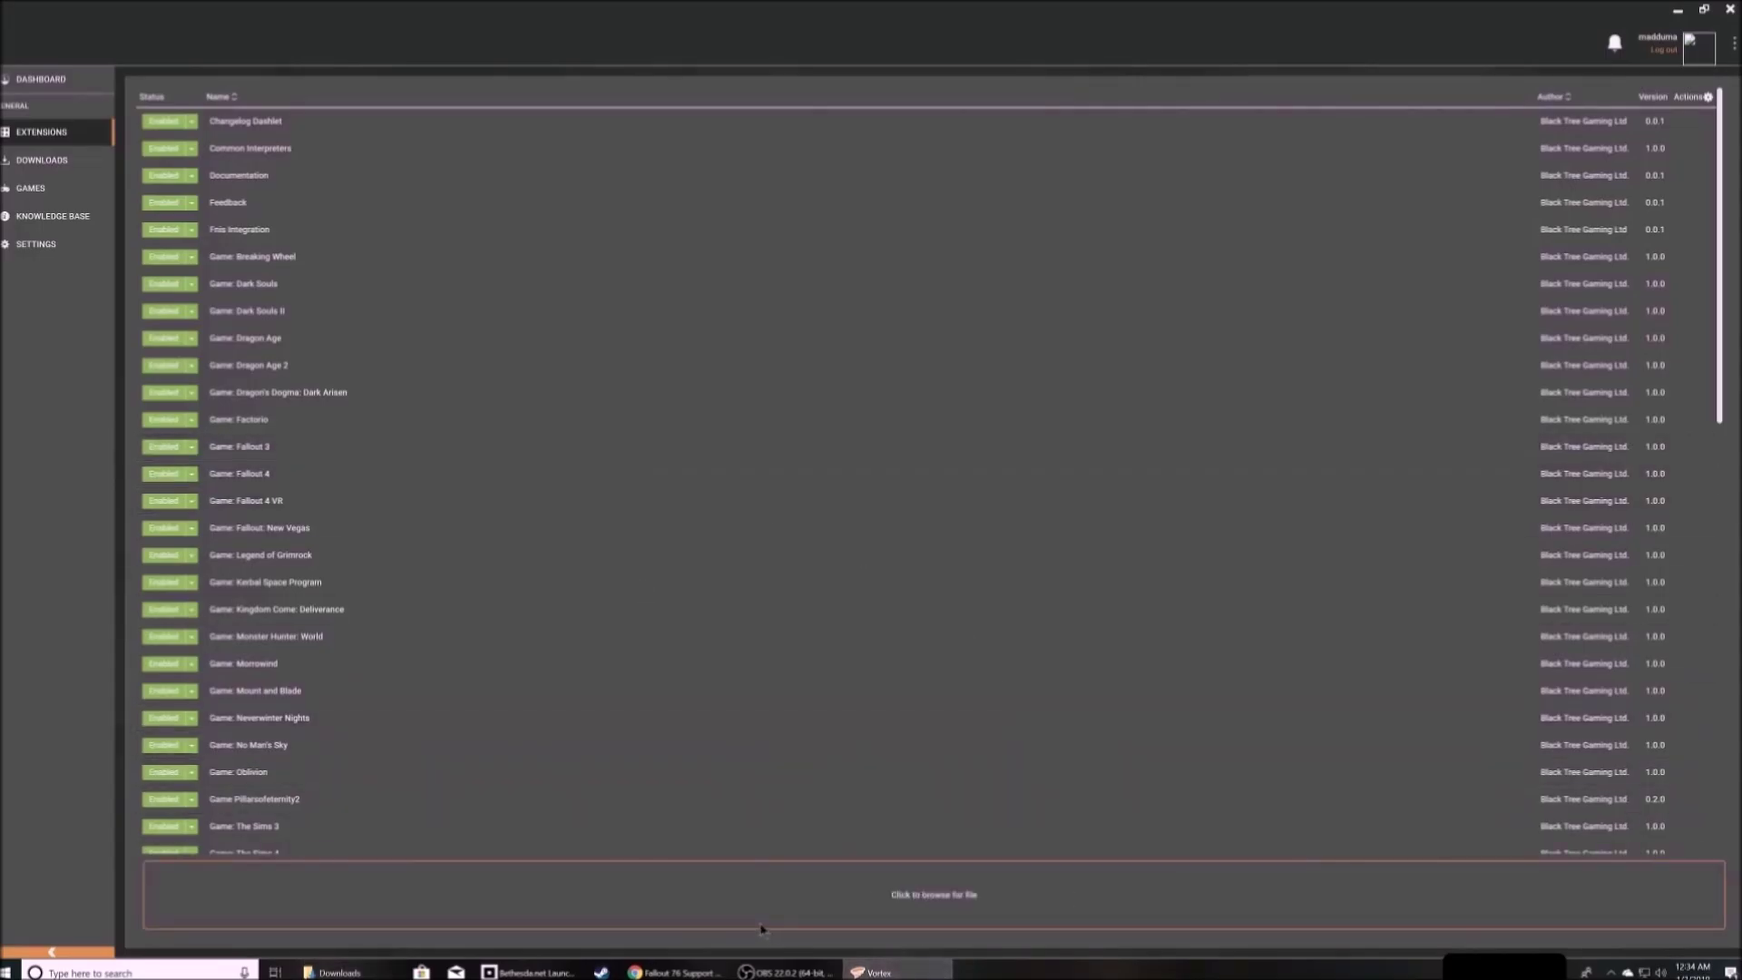
pyautogui.click(340, 972)
# - Drag the Fallout 76 Extension archive into Vortex's extensions list to install it
pyautogui.moveTo(194, 79); pyautogui.dragTo(917, 896)
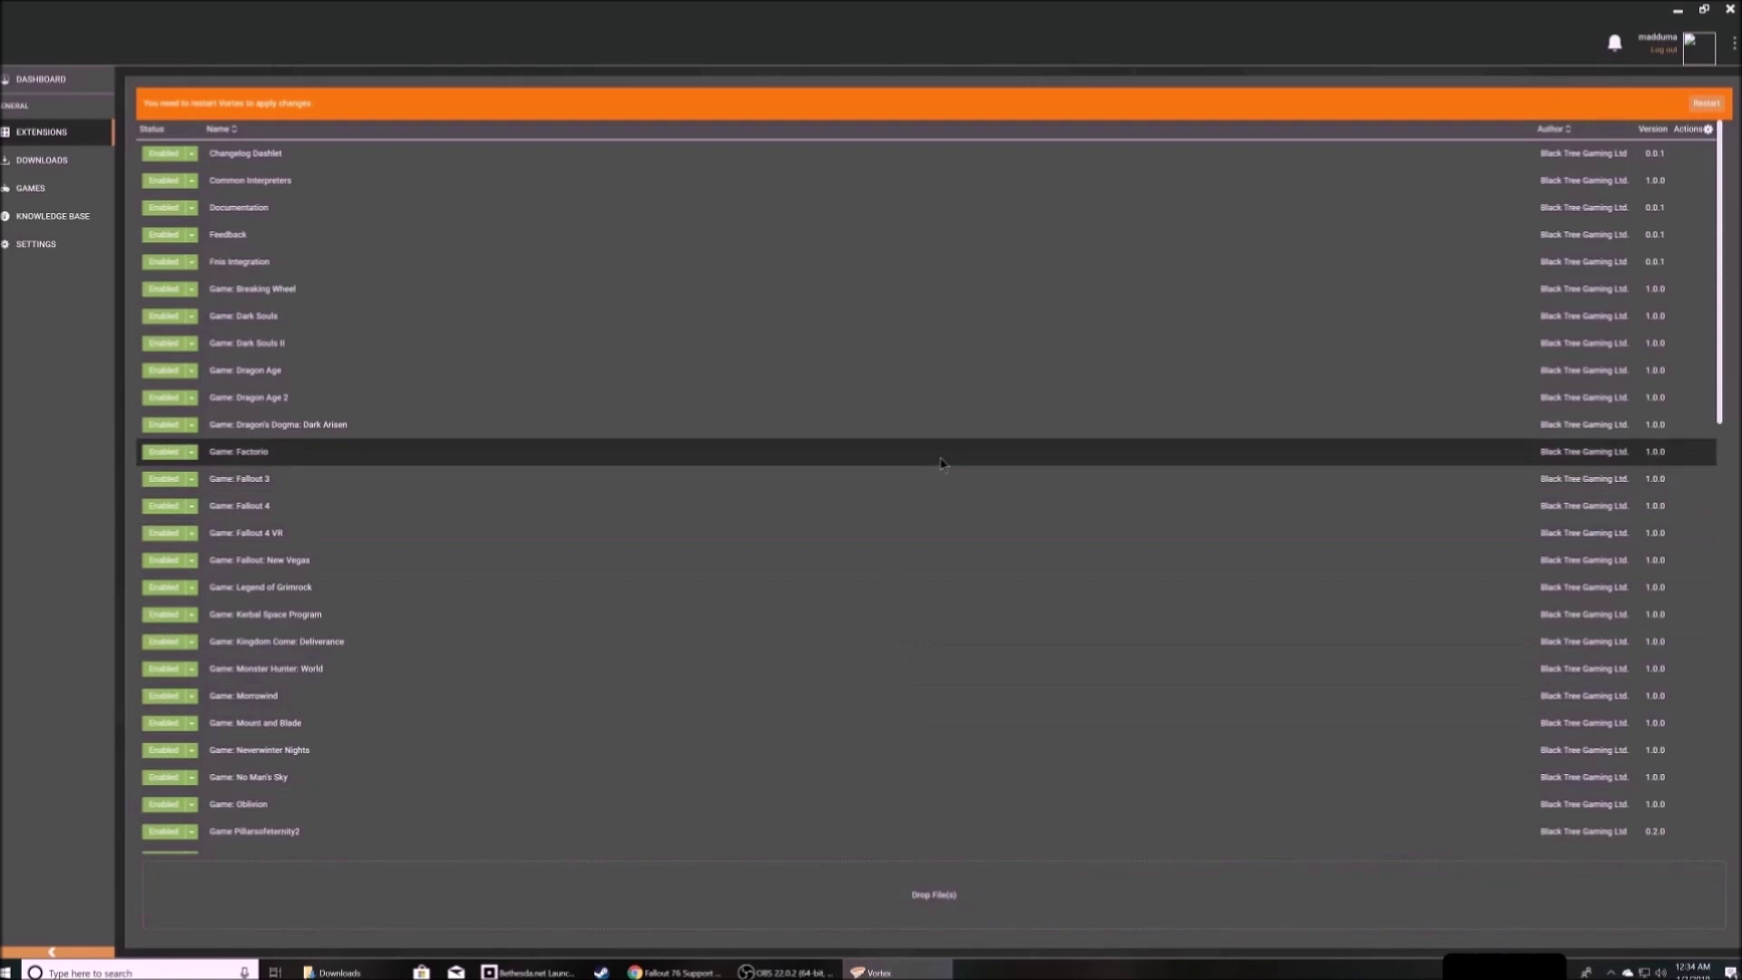
pyautogui.scroll(-5, 935, 450)
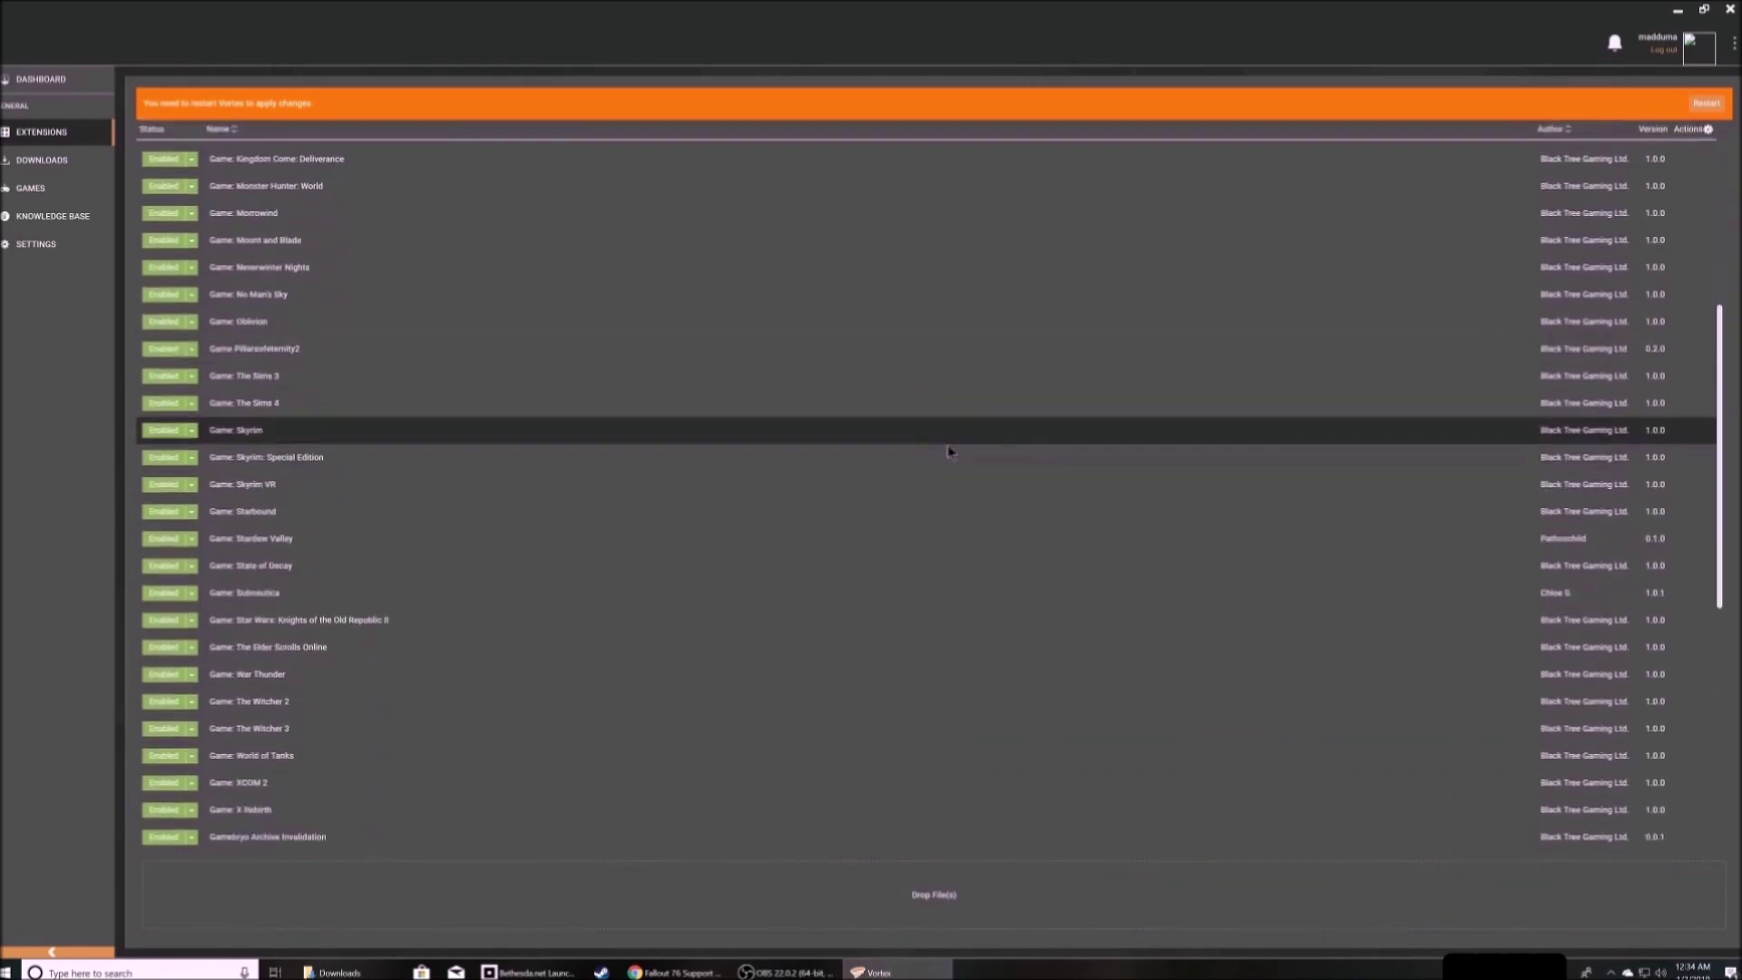
pyautogui.scroll(4, 971, 453)
pyautogui.scroll(1, 992, 455)
# - Sort extensions by author descending to show Game: Fallout 76, then restart Vortex
pyautogui.click(1570, 136)
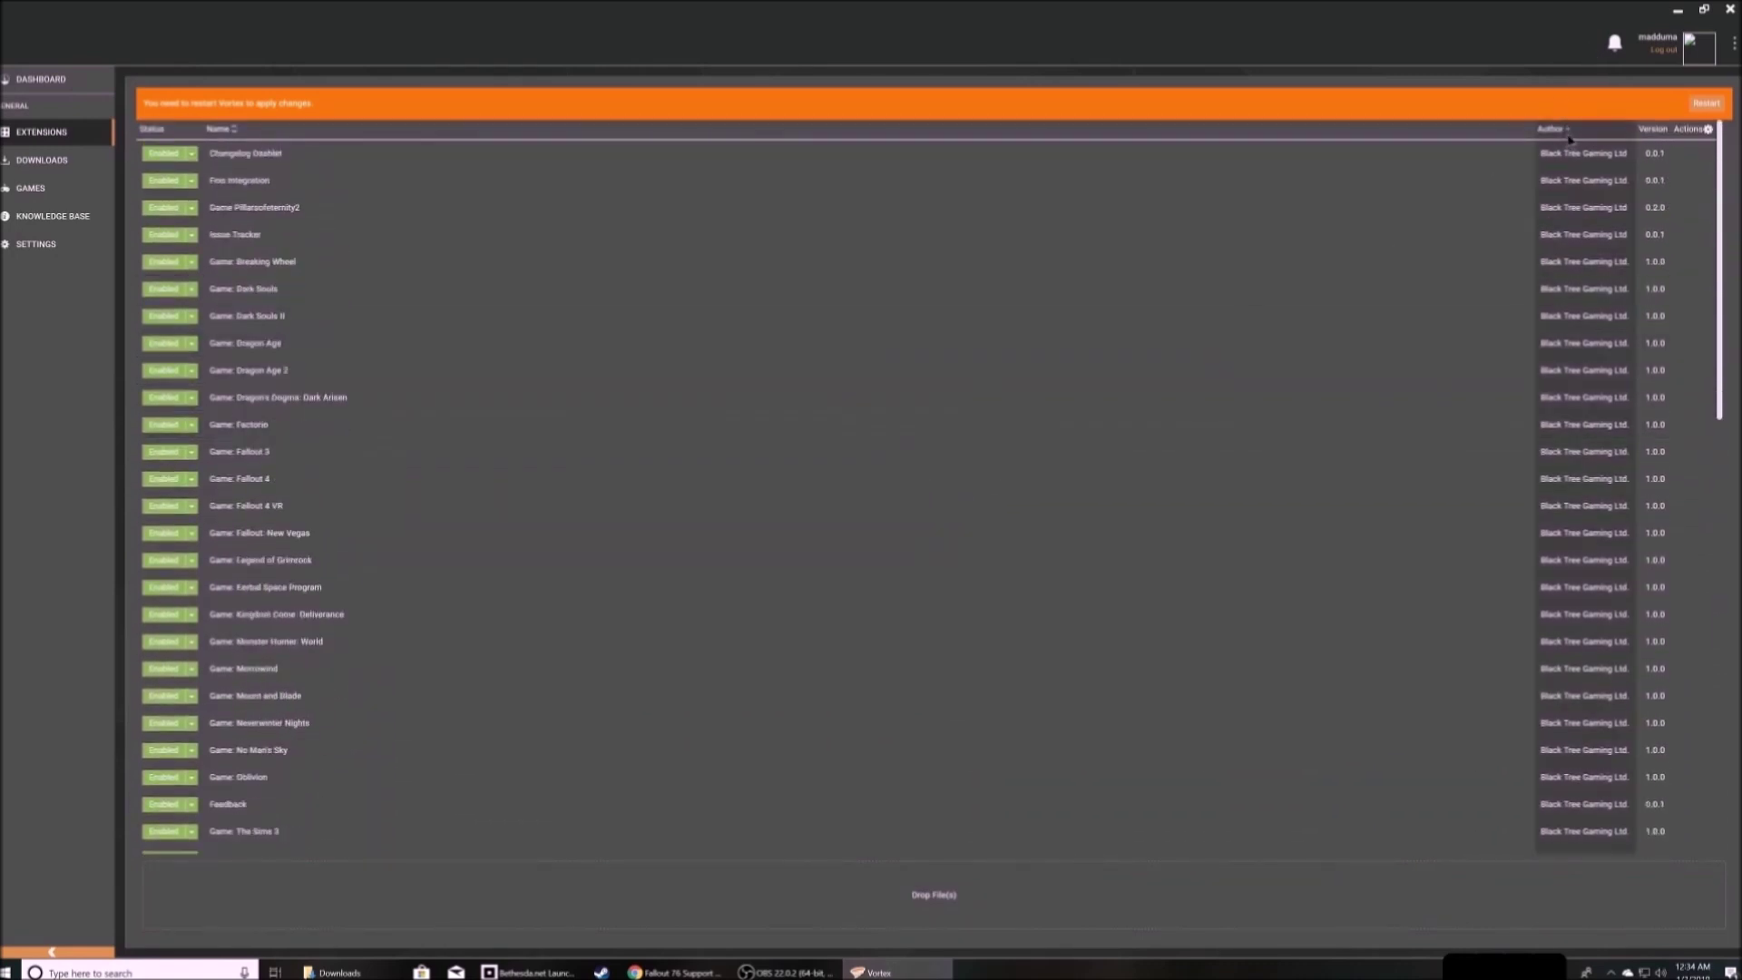
pyautogui.click(1570, 133)
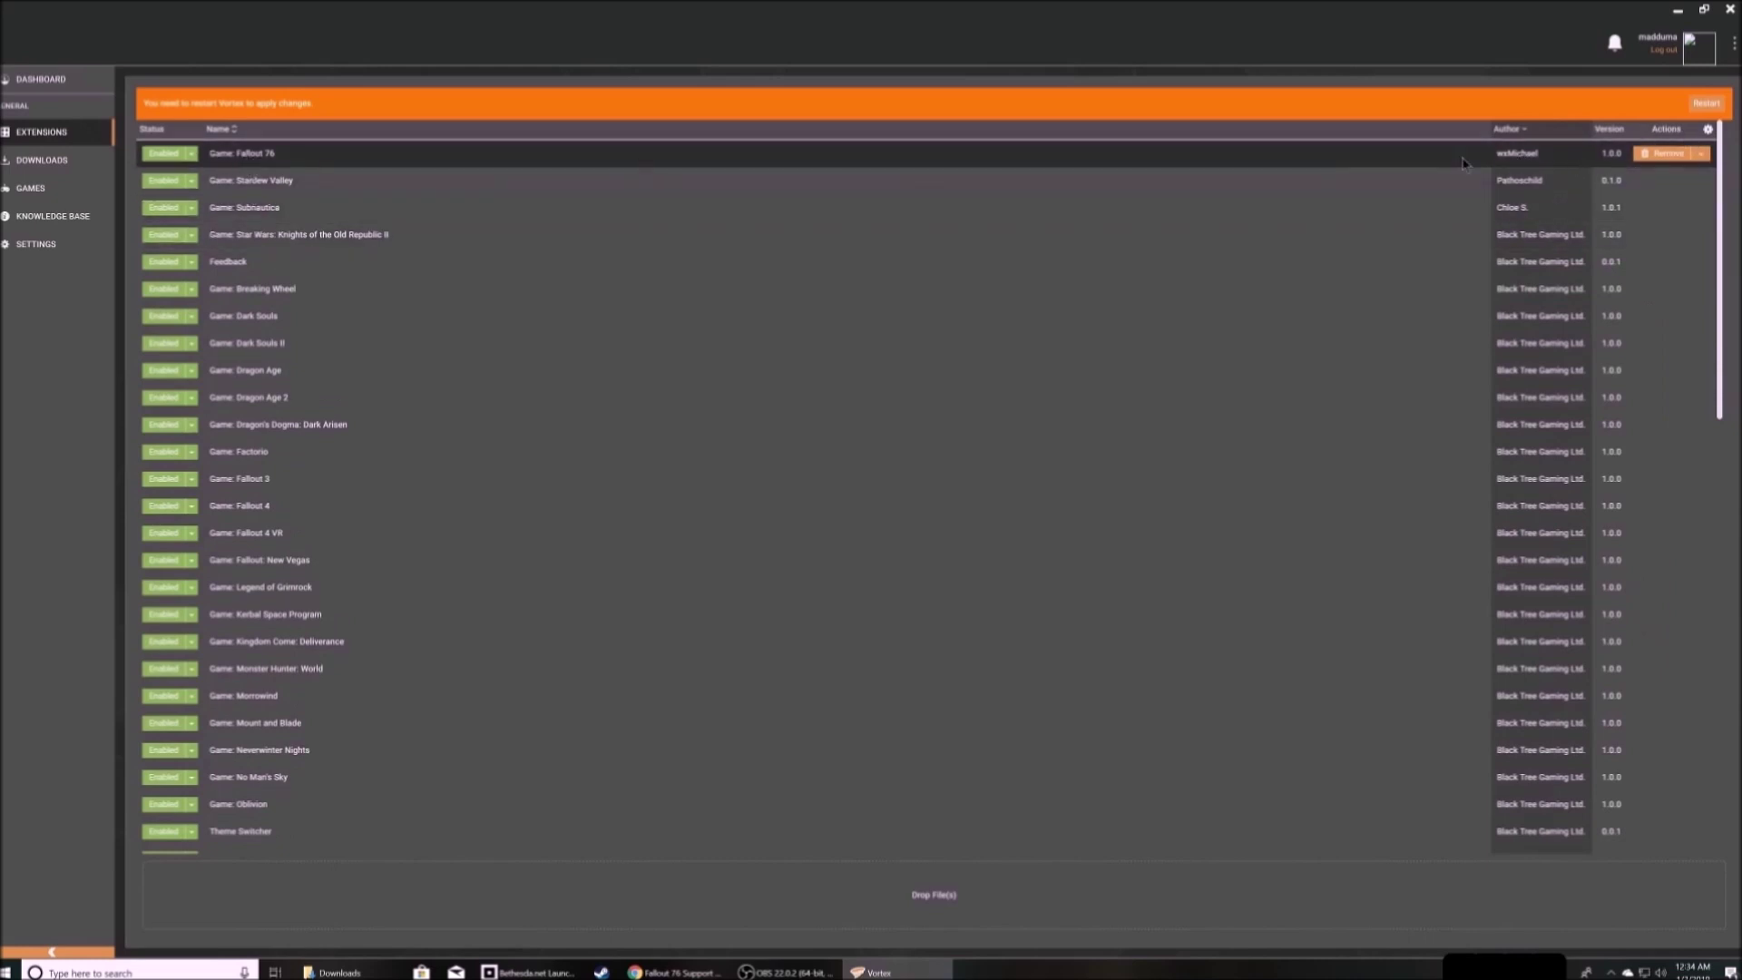
pyautogui.click(1708, 104)
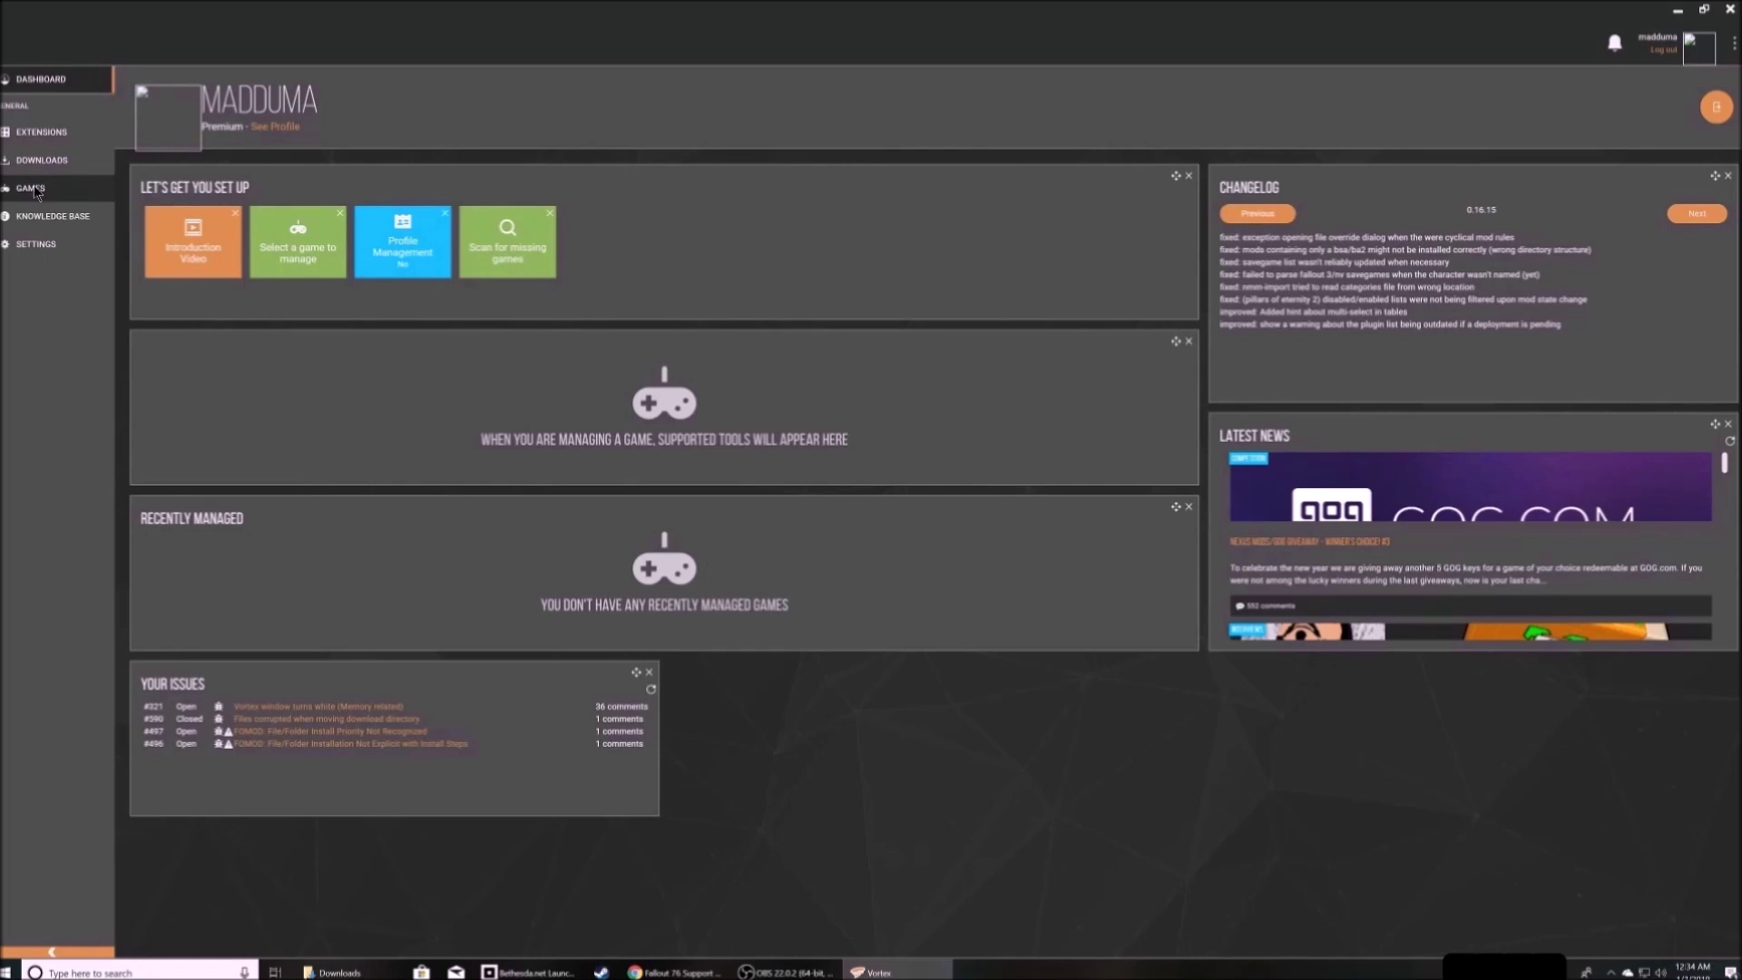
# - Check the Games page's Discovered tab, then show the Supported tab listing Fallout 76
pyautogui.click(34, 190)
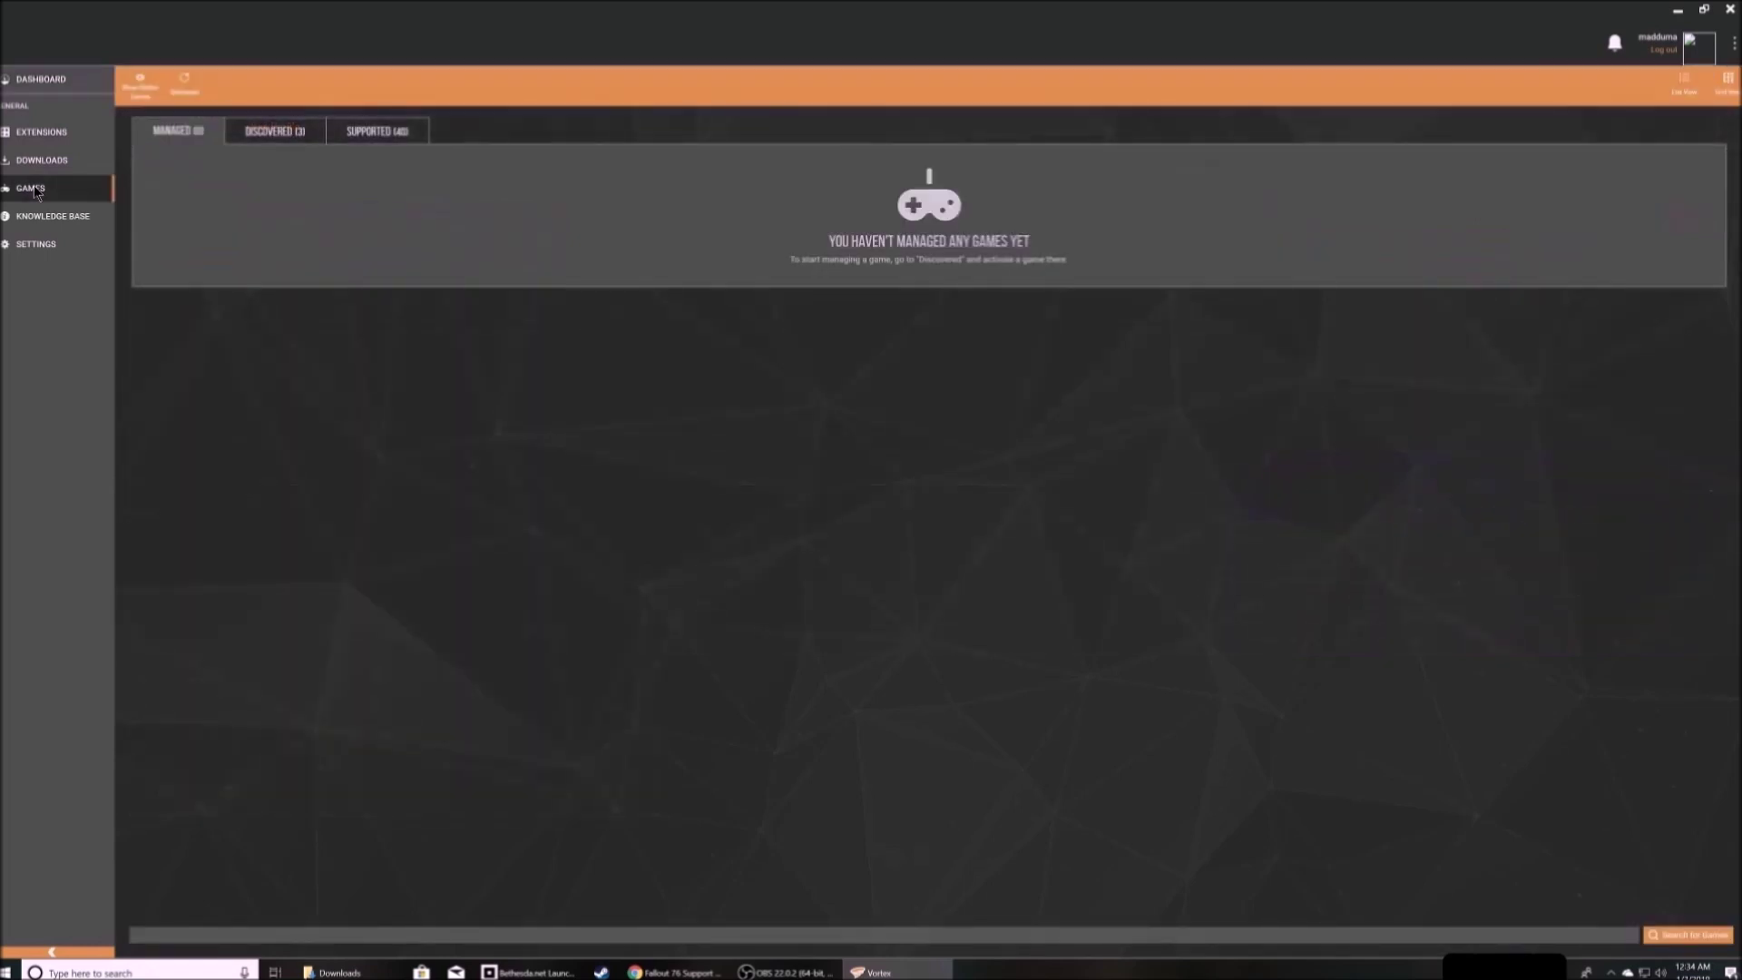
pyautogui.click(309, 130)
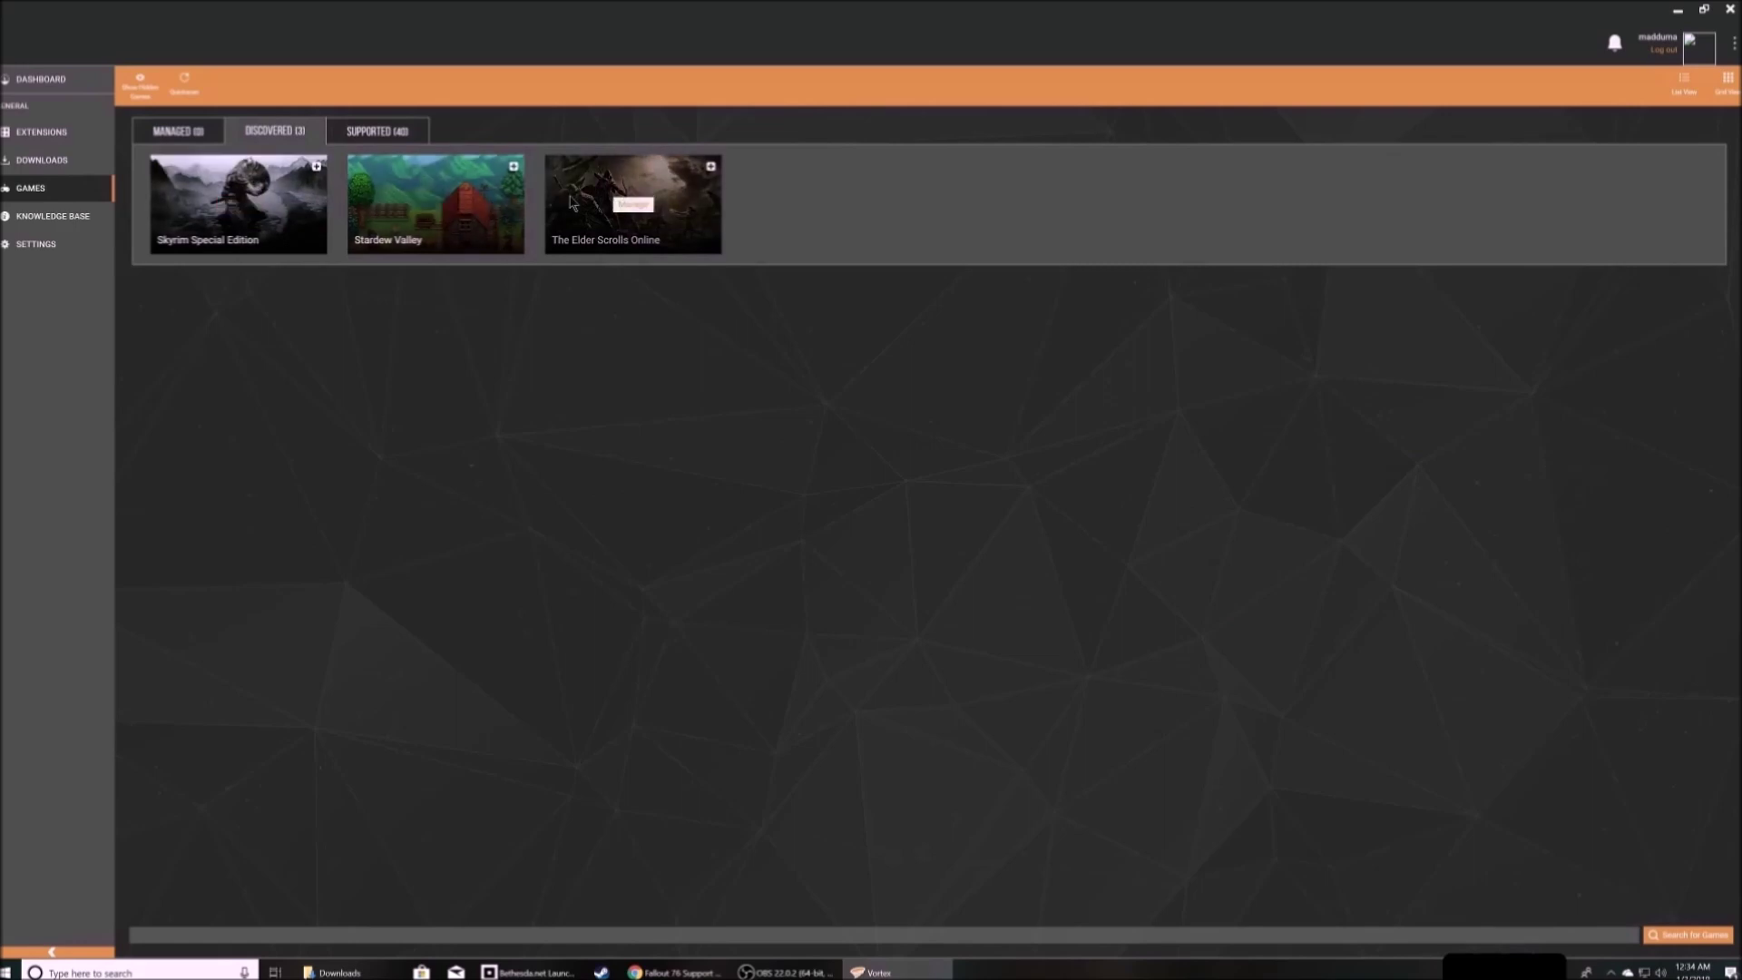
pyautogui.click(357, 132)
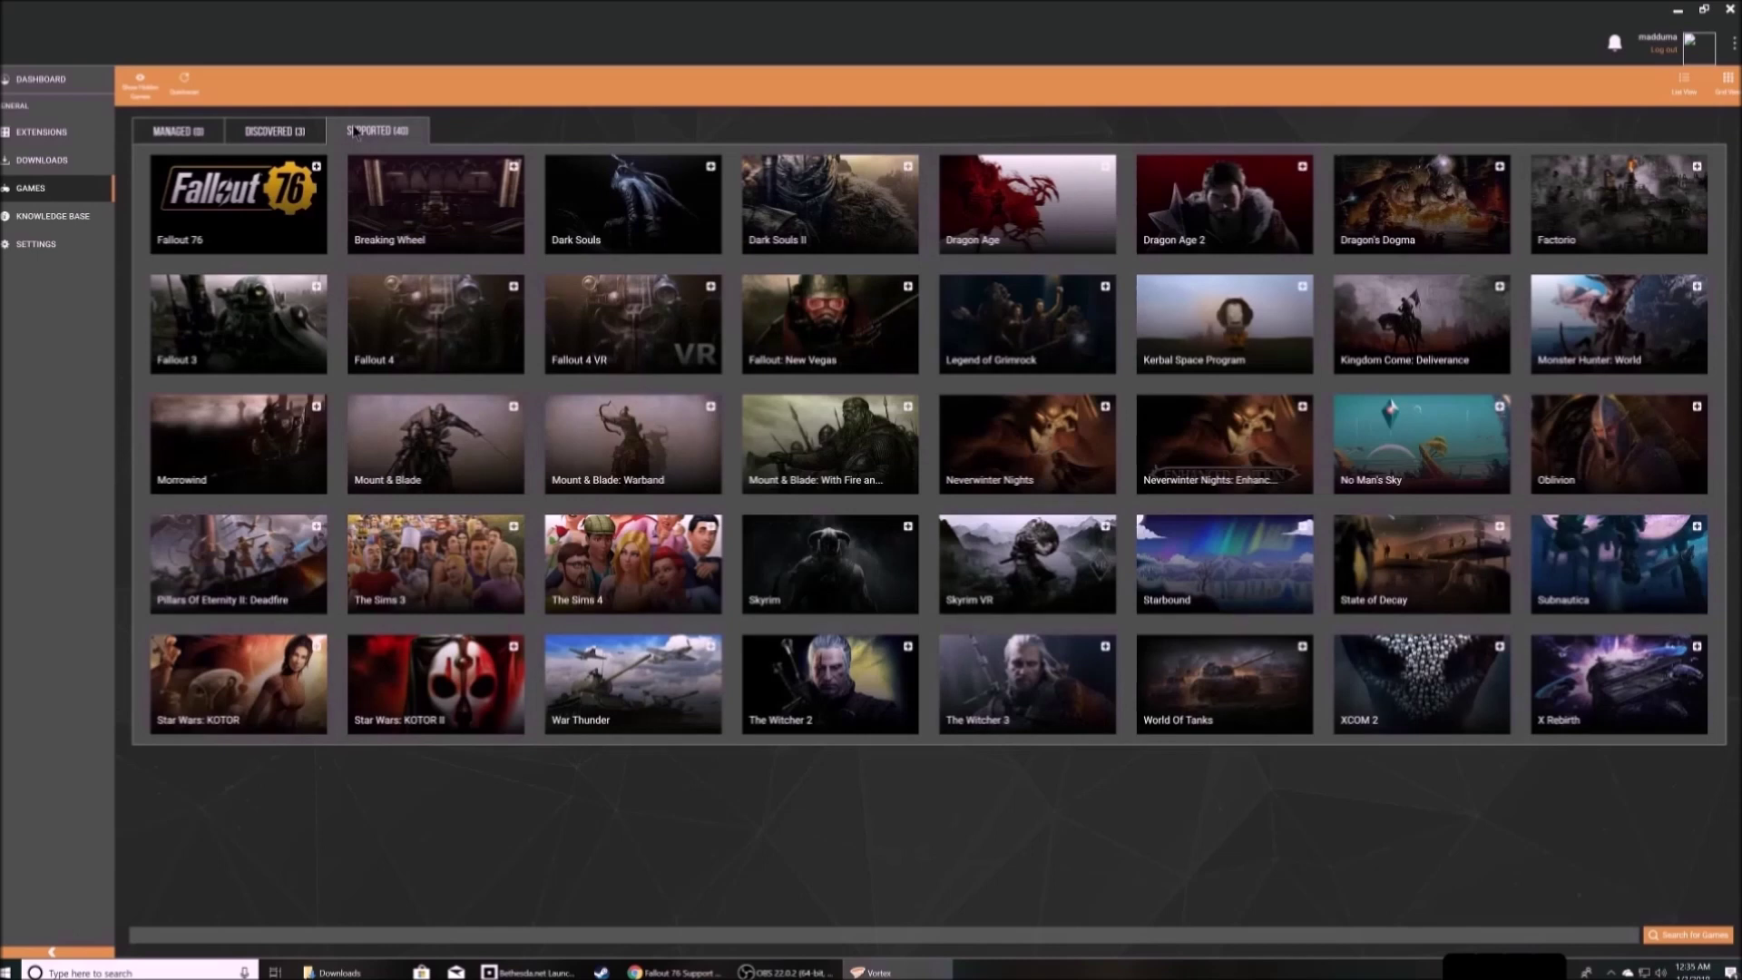
# - Set Fallout 76's location manually to C:\Program Files (x86)\Bethesda.net Launcher\games\Fallout76
pyautogui.moveTo(234, 209)
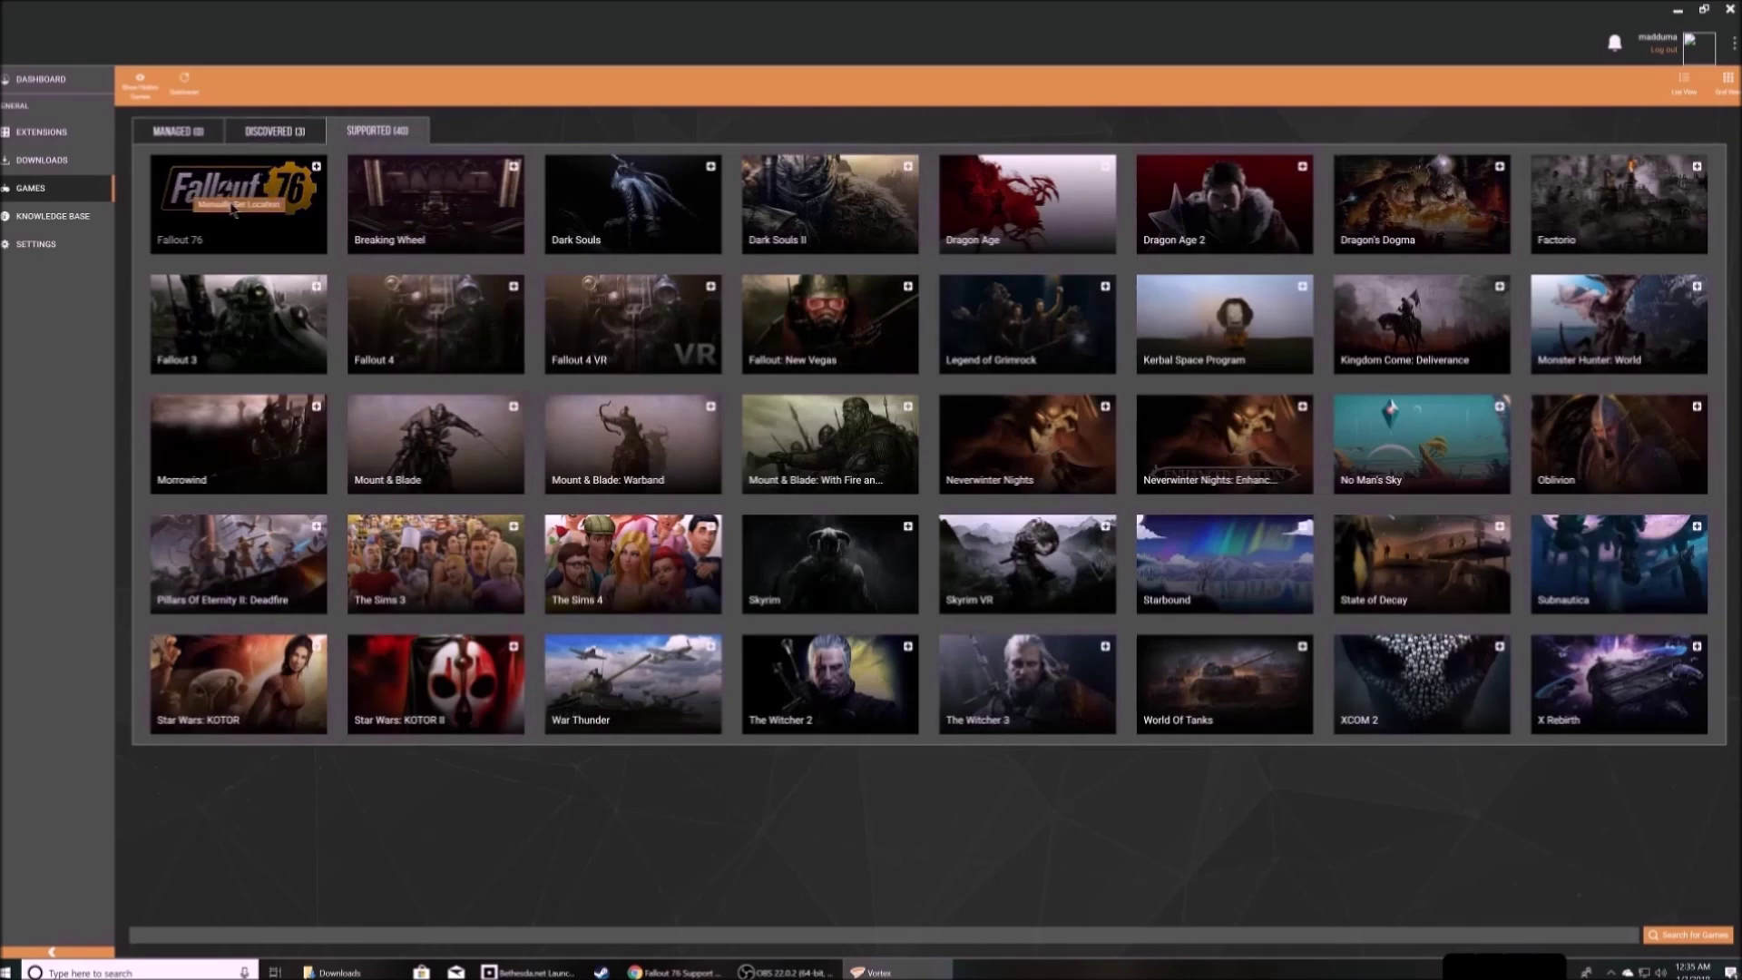
pyautogui.click(236, 205)
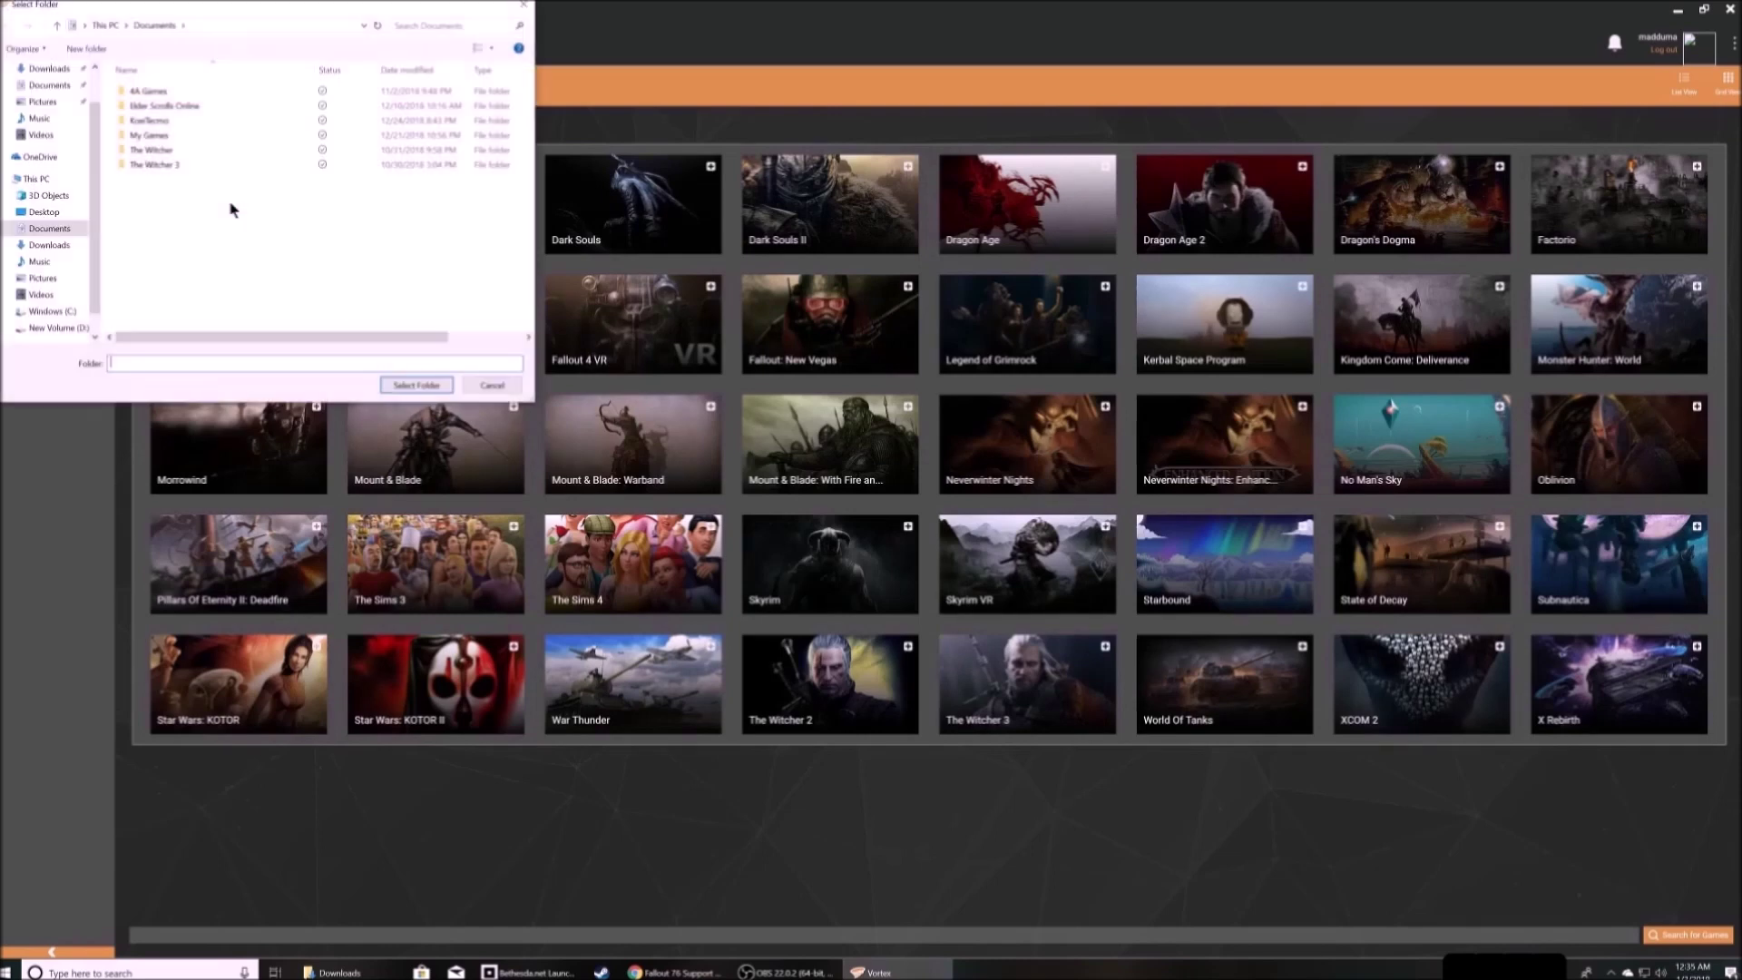
pyautogui.click(50, 312)
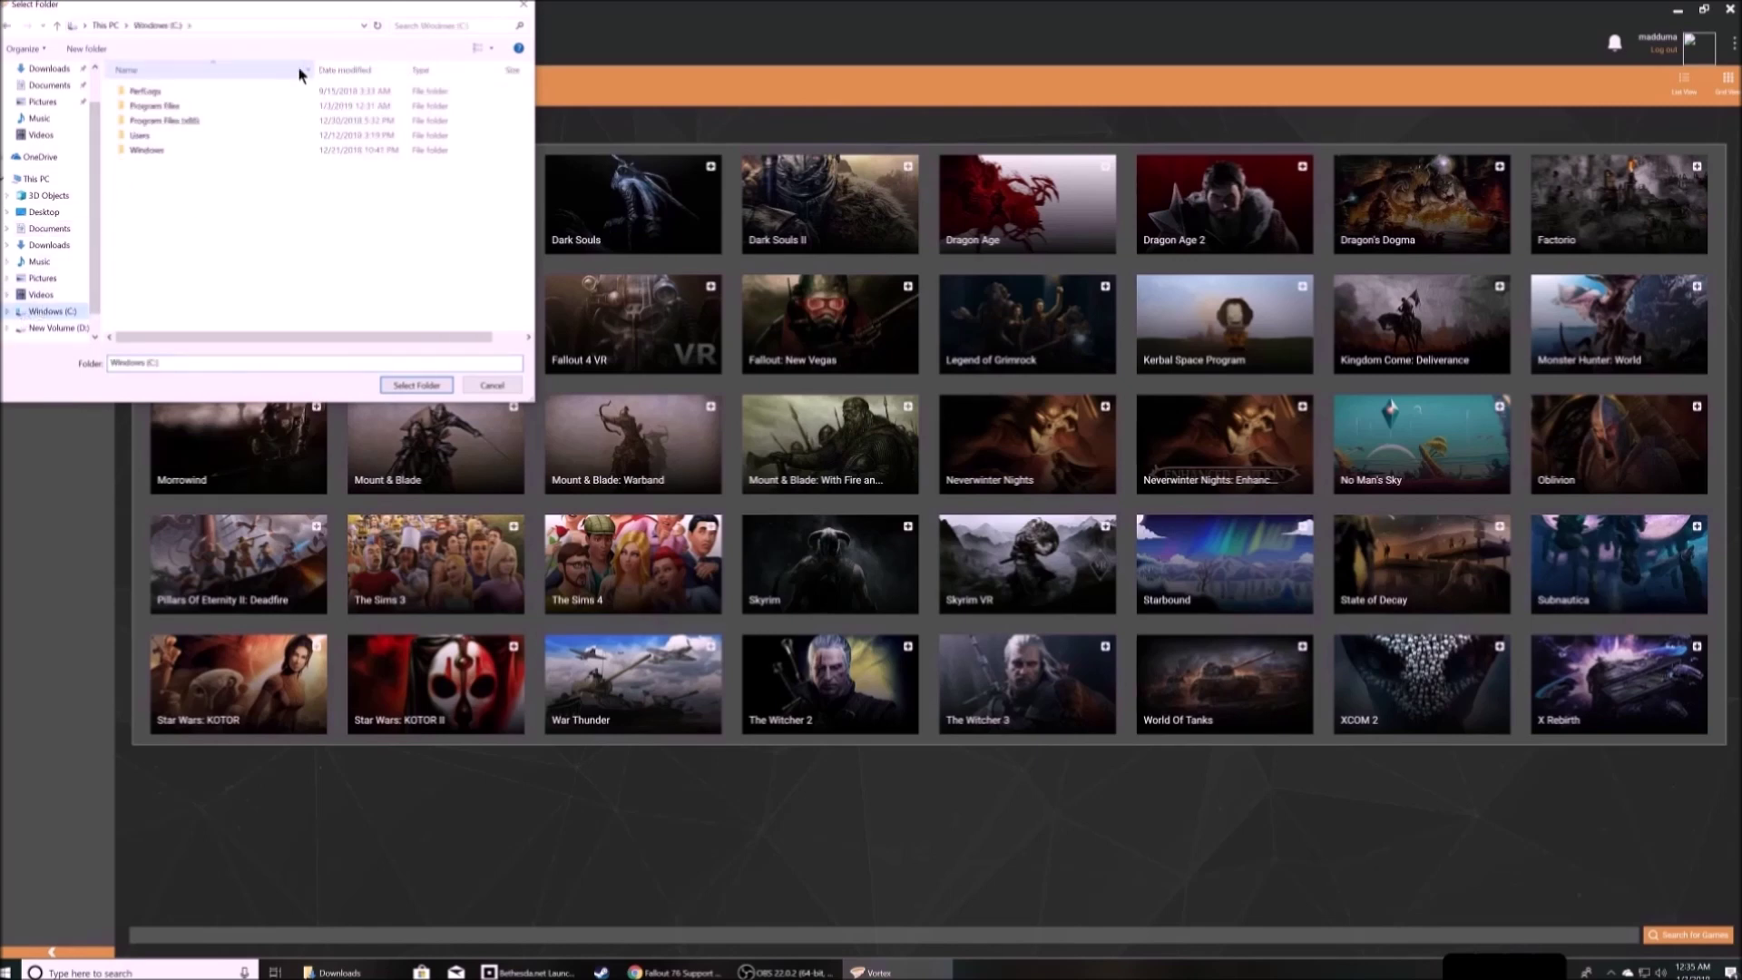
pyautogui.doubleClick(189, 120)
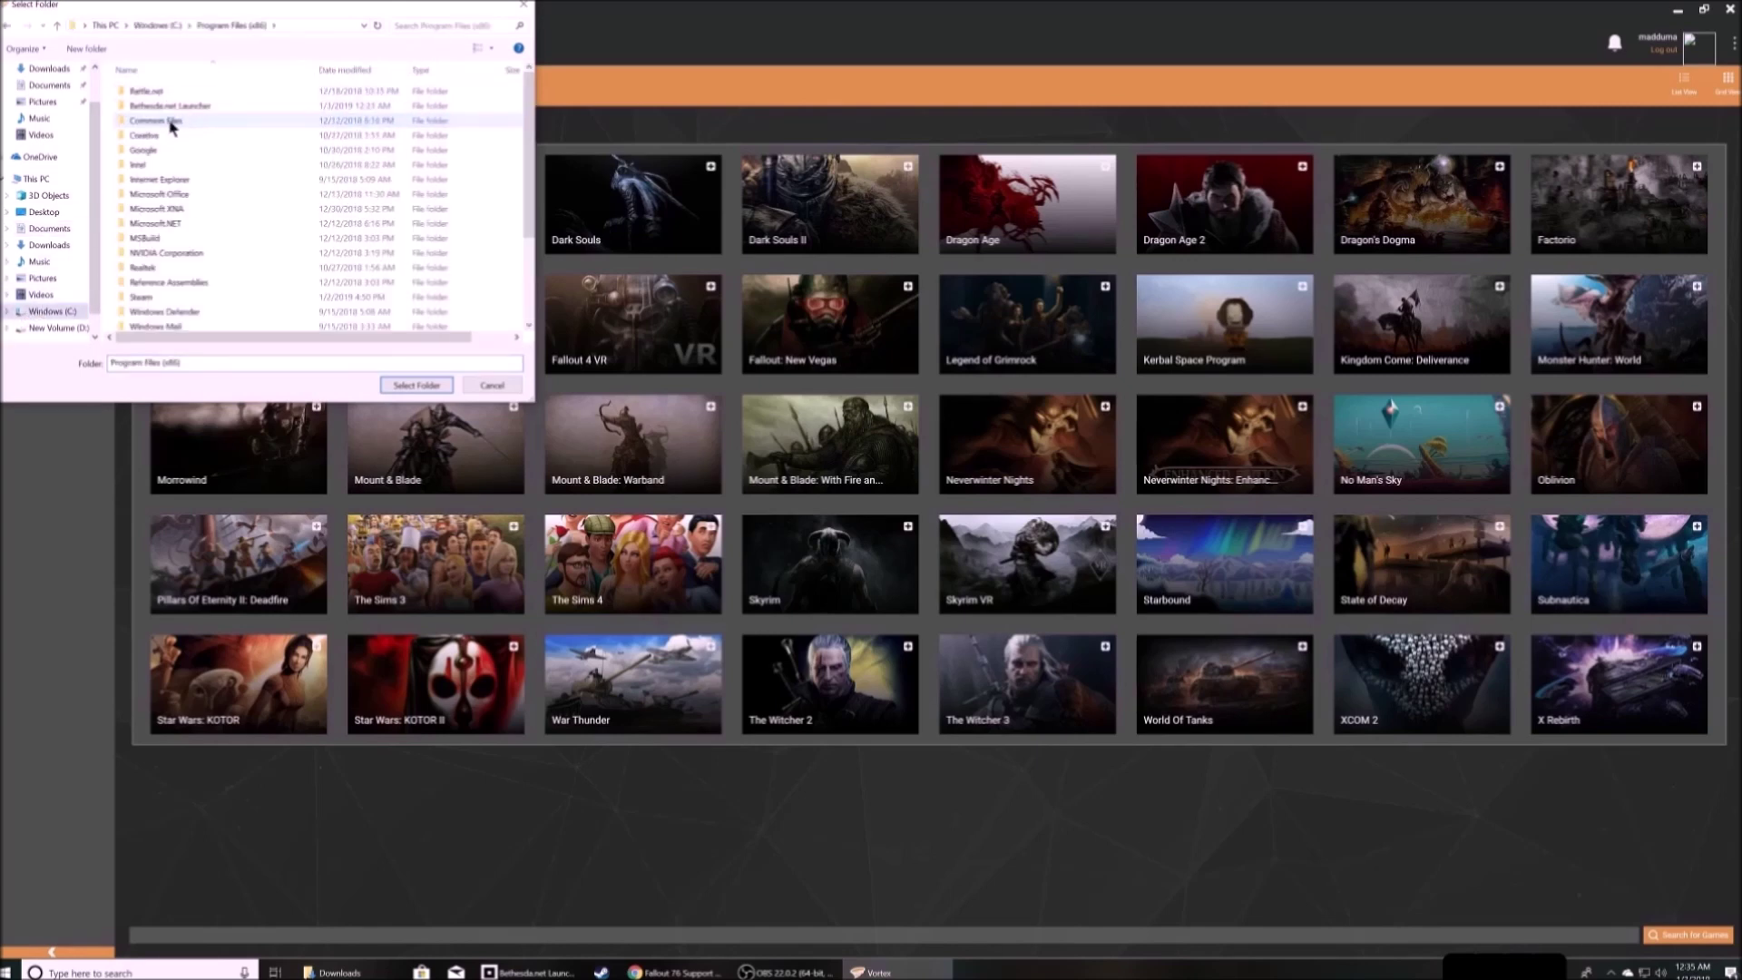
pyautogui.click(172, 109)
pyautogui.doubleClick(172, 107)
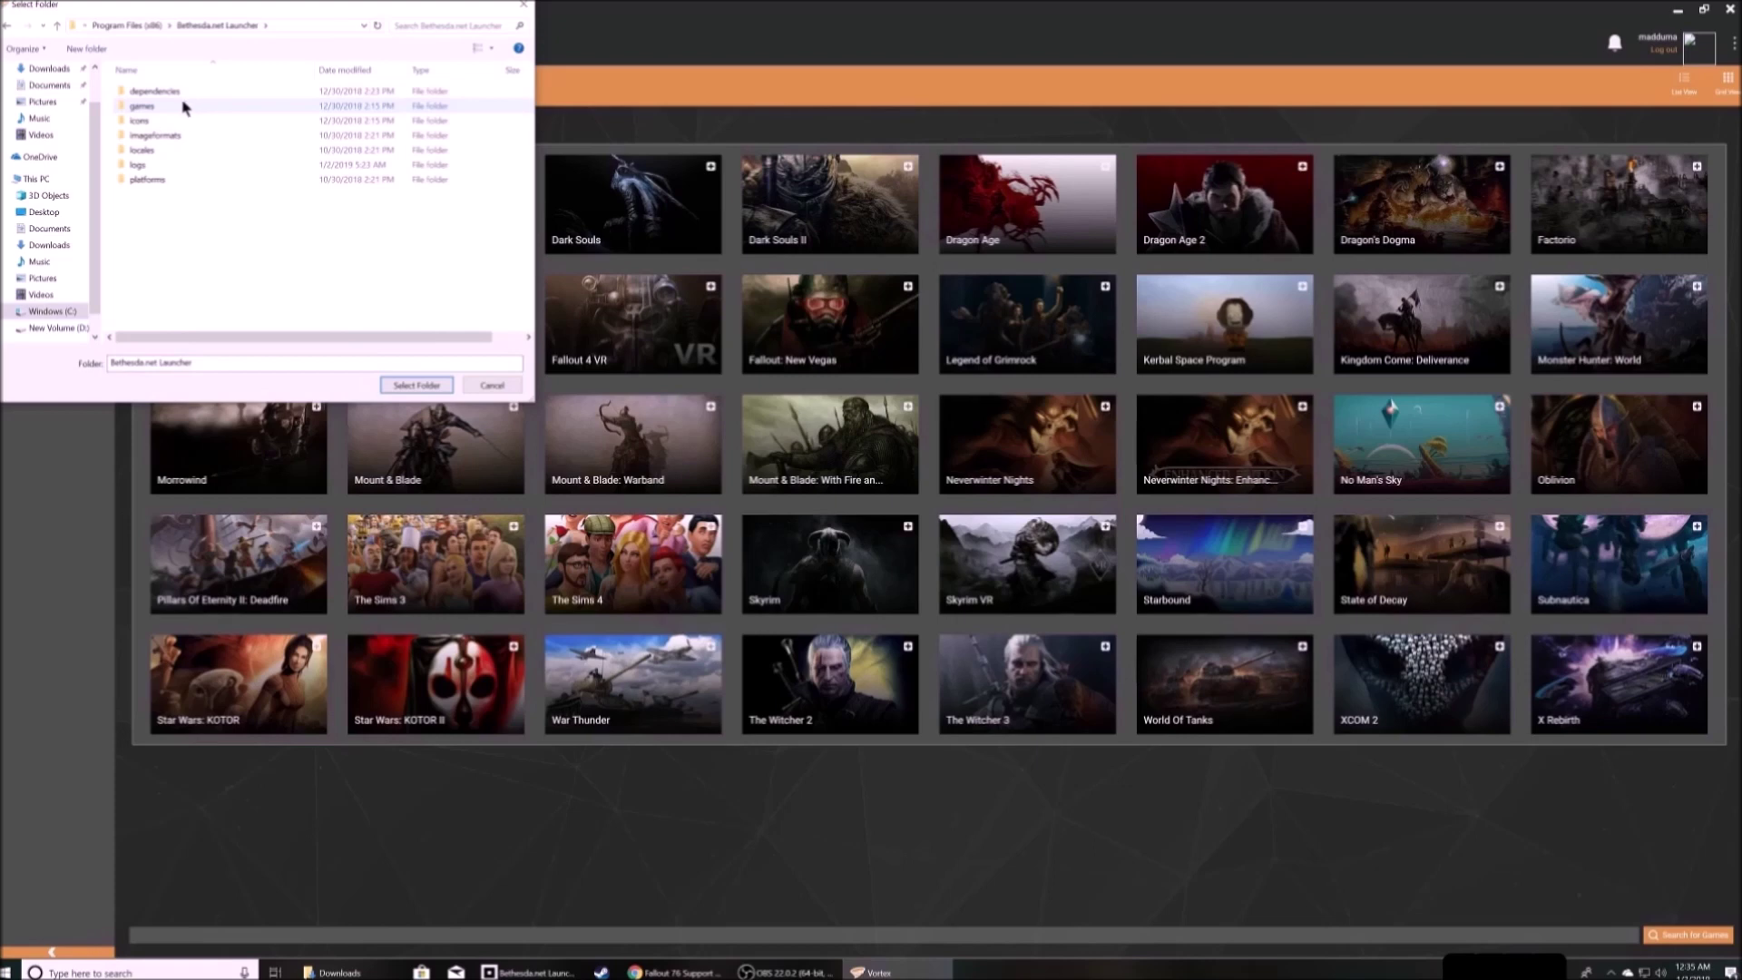
pyautogui.doubleClick(142, 107)
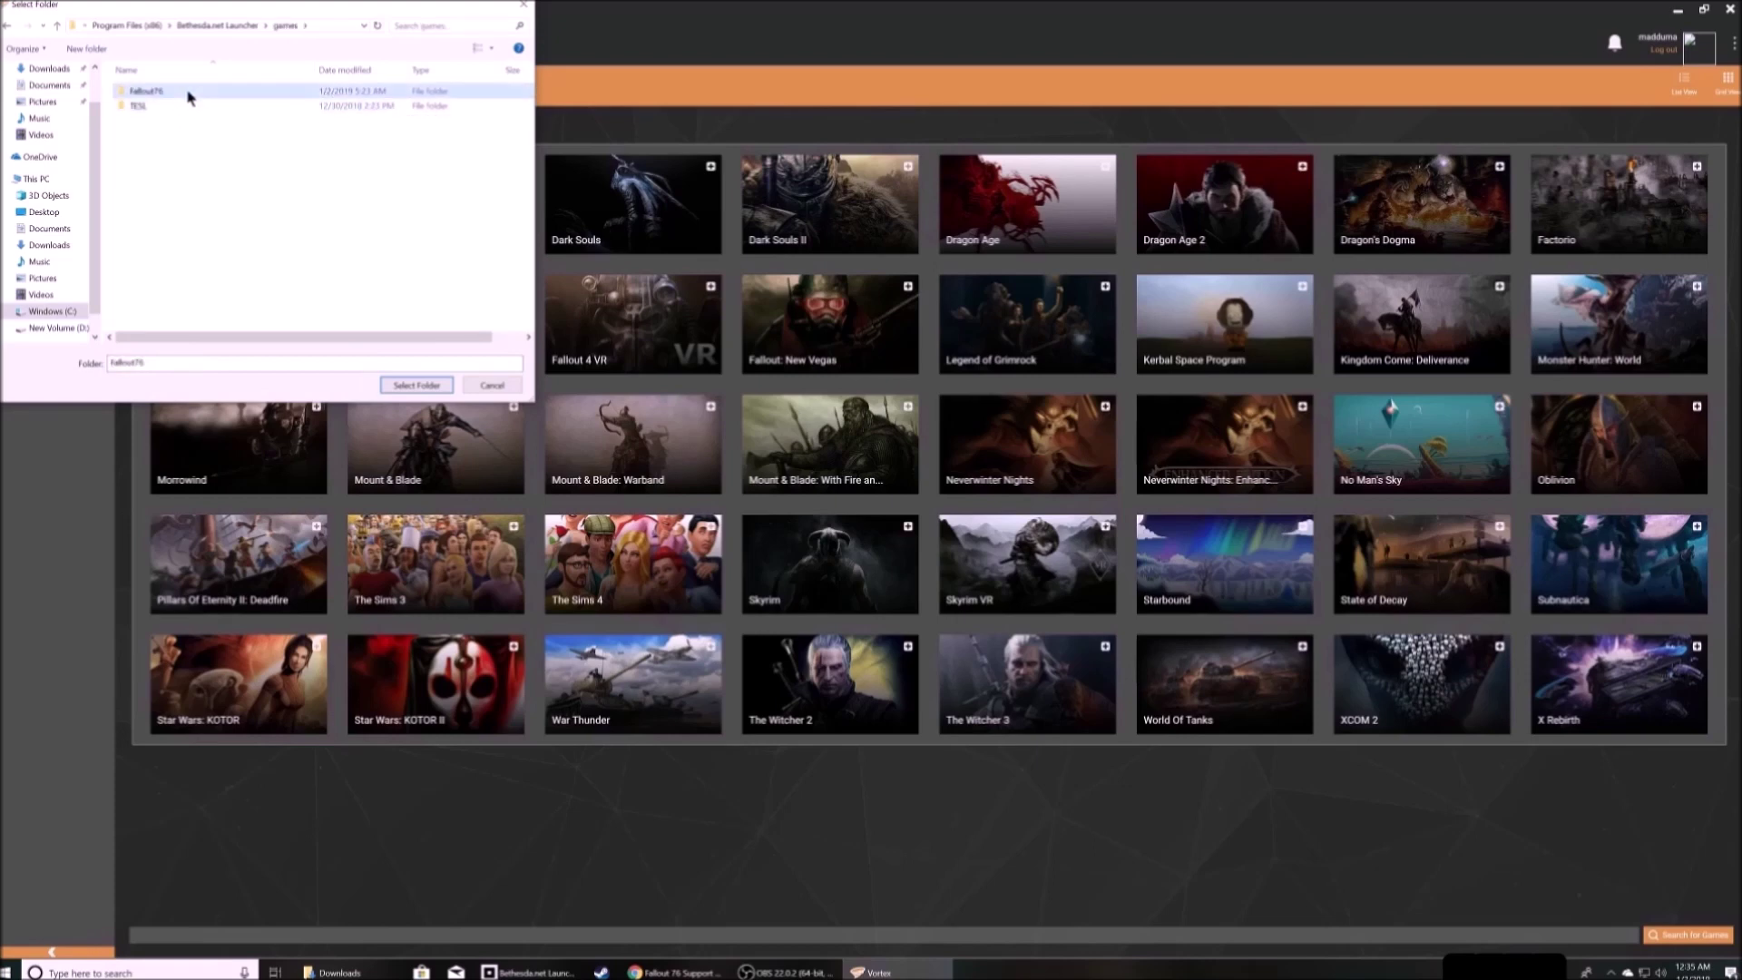
pyautogui.doubleClick(168, 92)
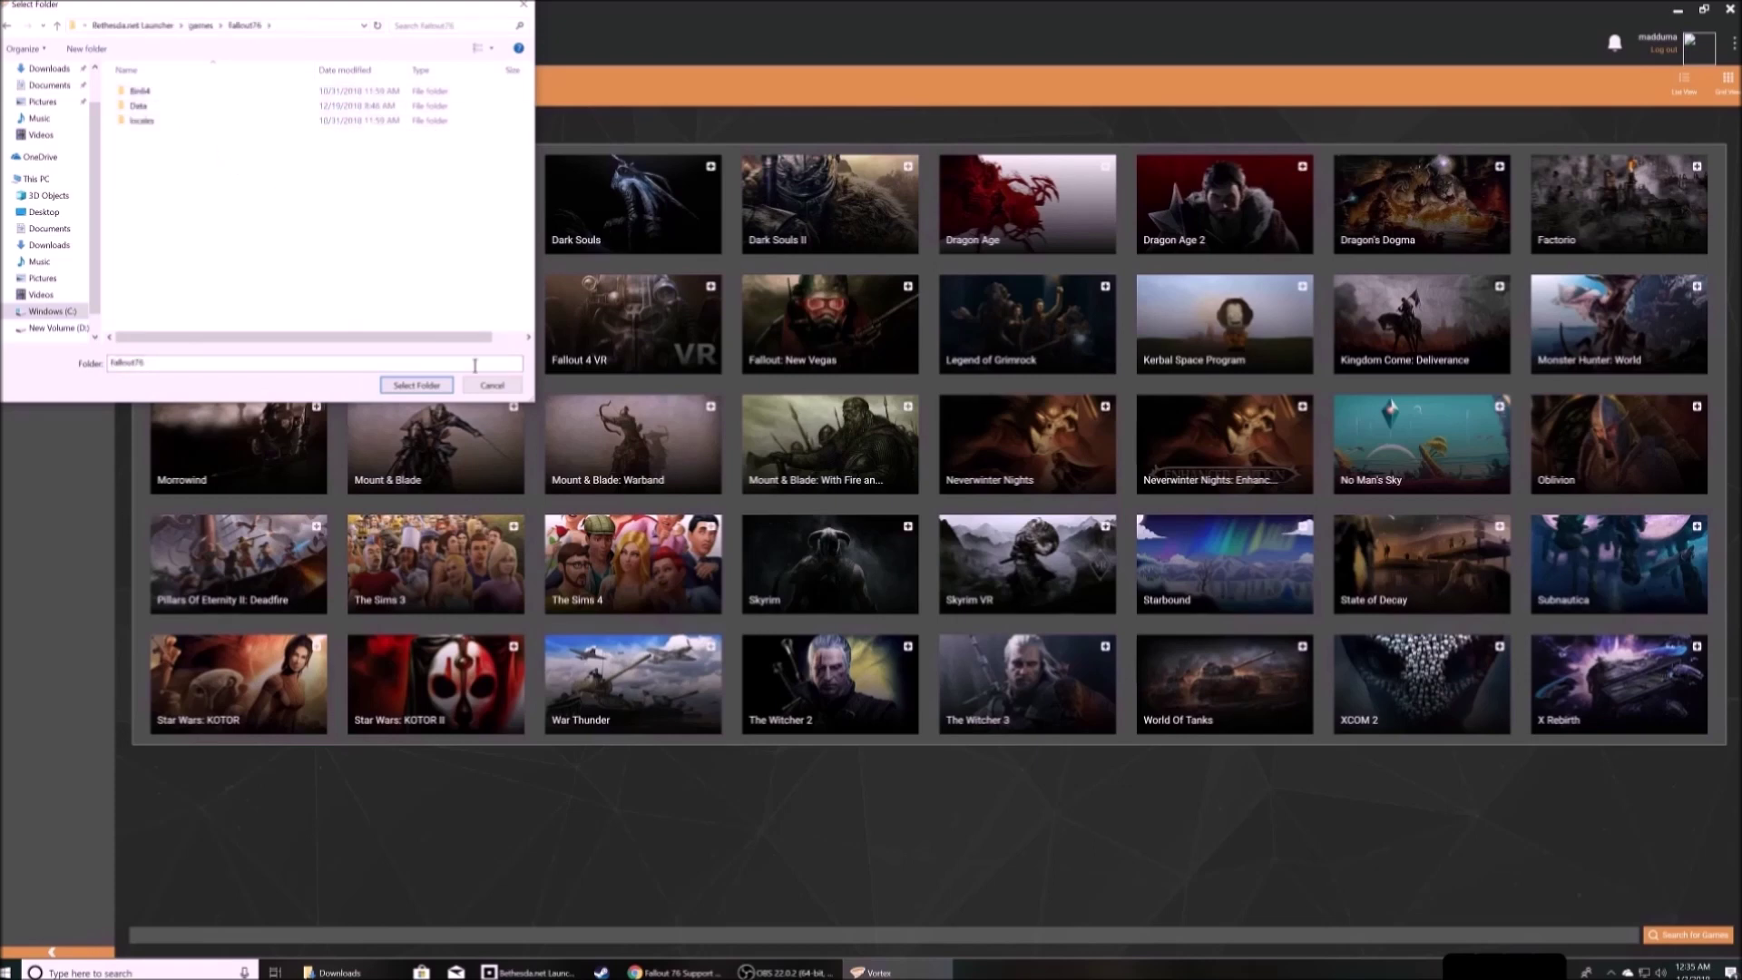
pyautogui.click(416, 385)
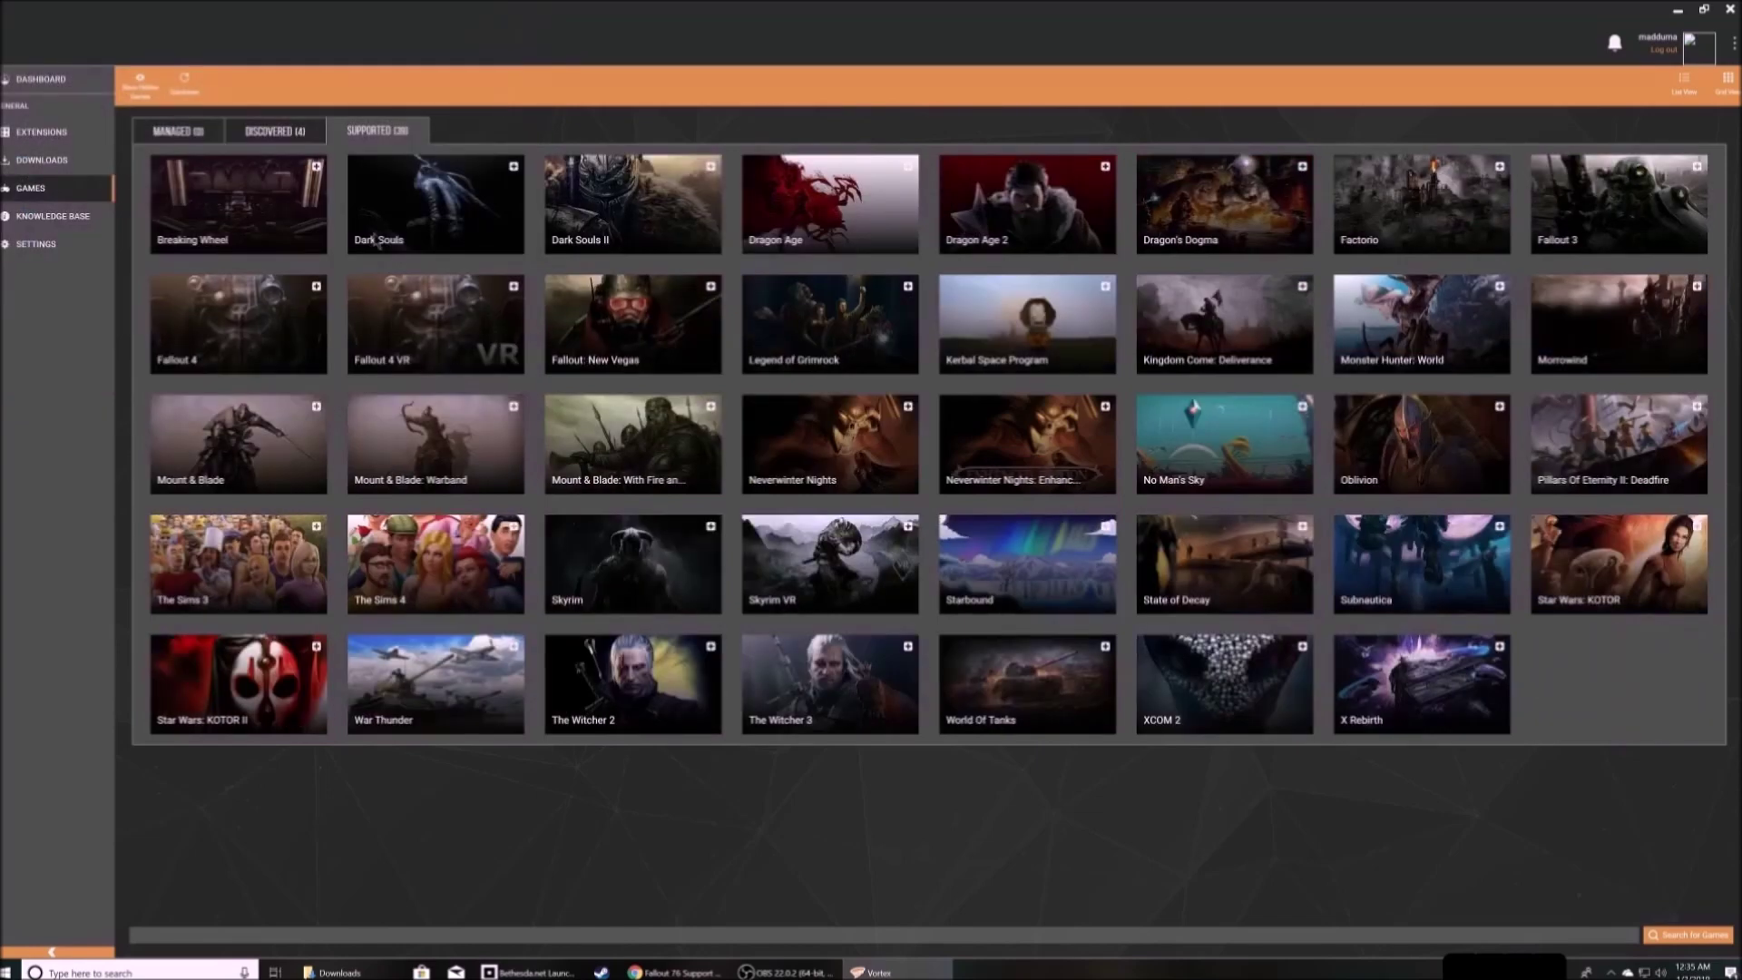
# - Confirm Fallout 76 is now a managed game and view its install path and space used
pyautogui.click(297, 136)
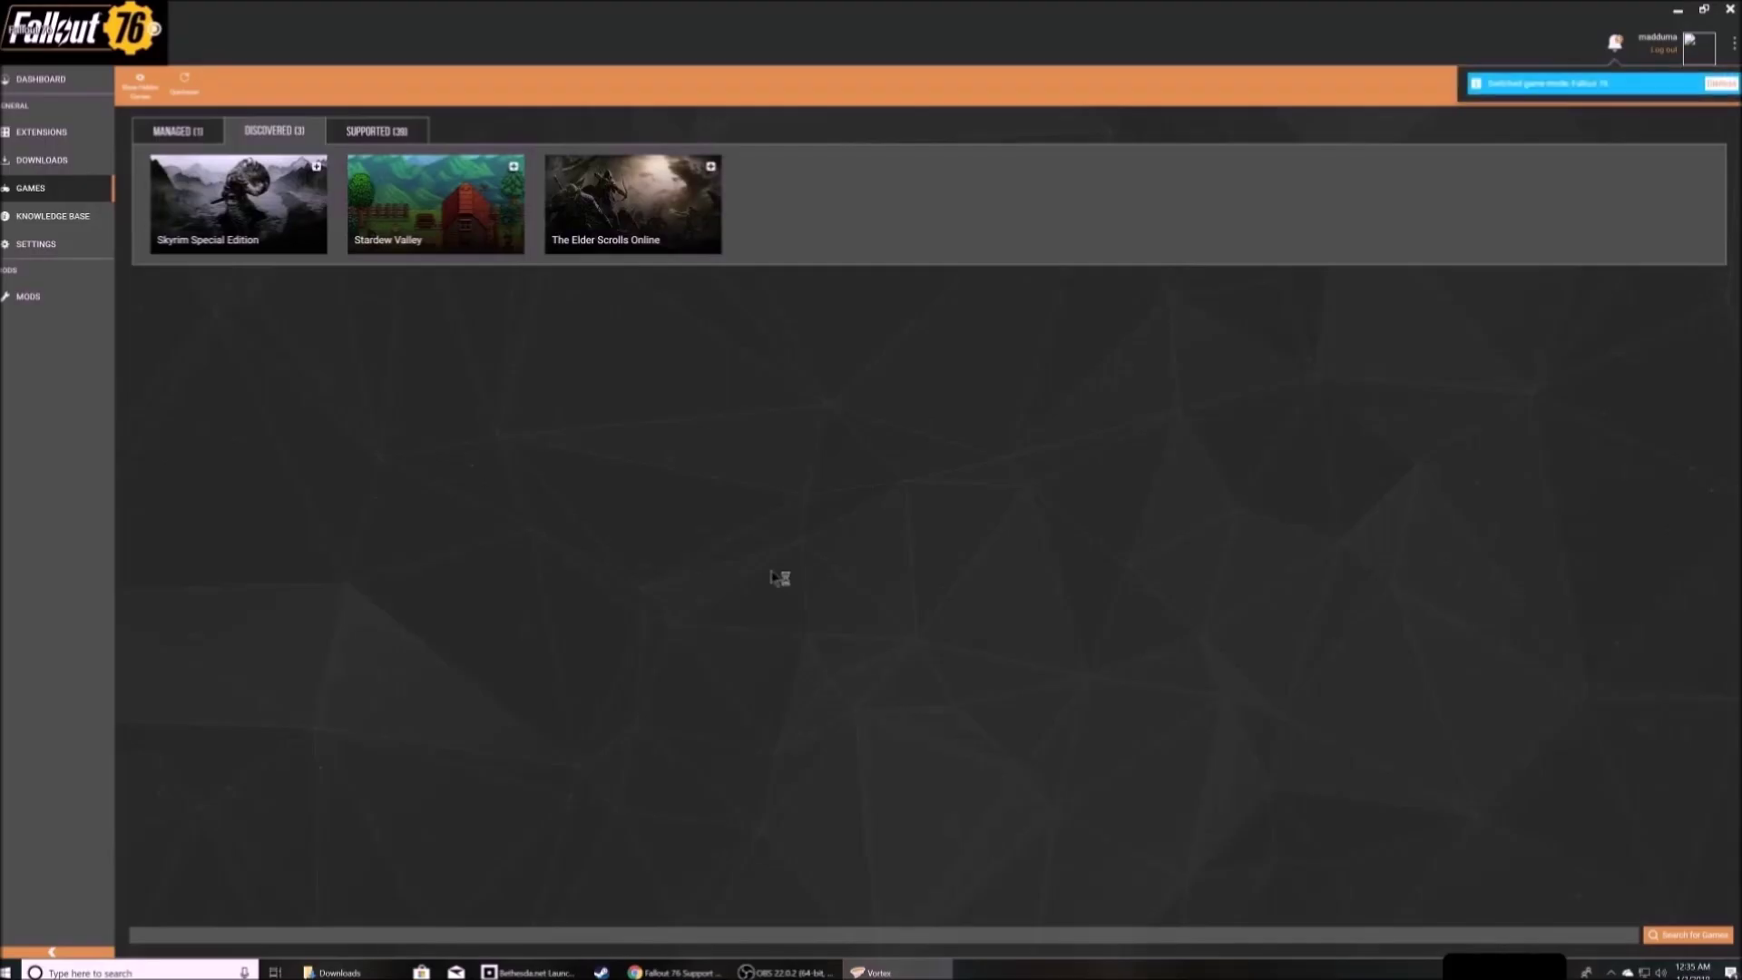
pyautogui.moveTo(238, 204)
pyautogui.click(178, 131)
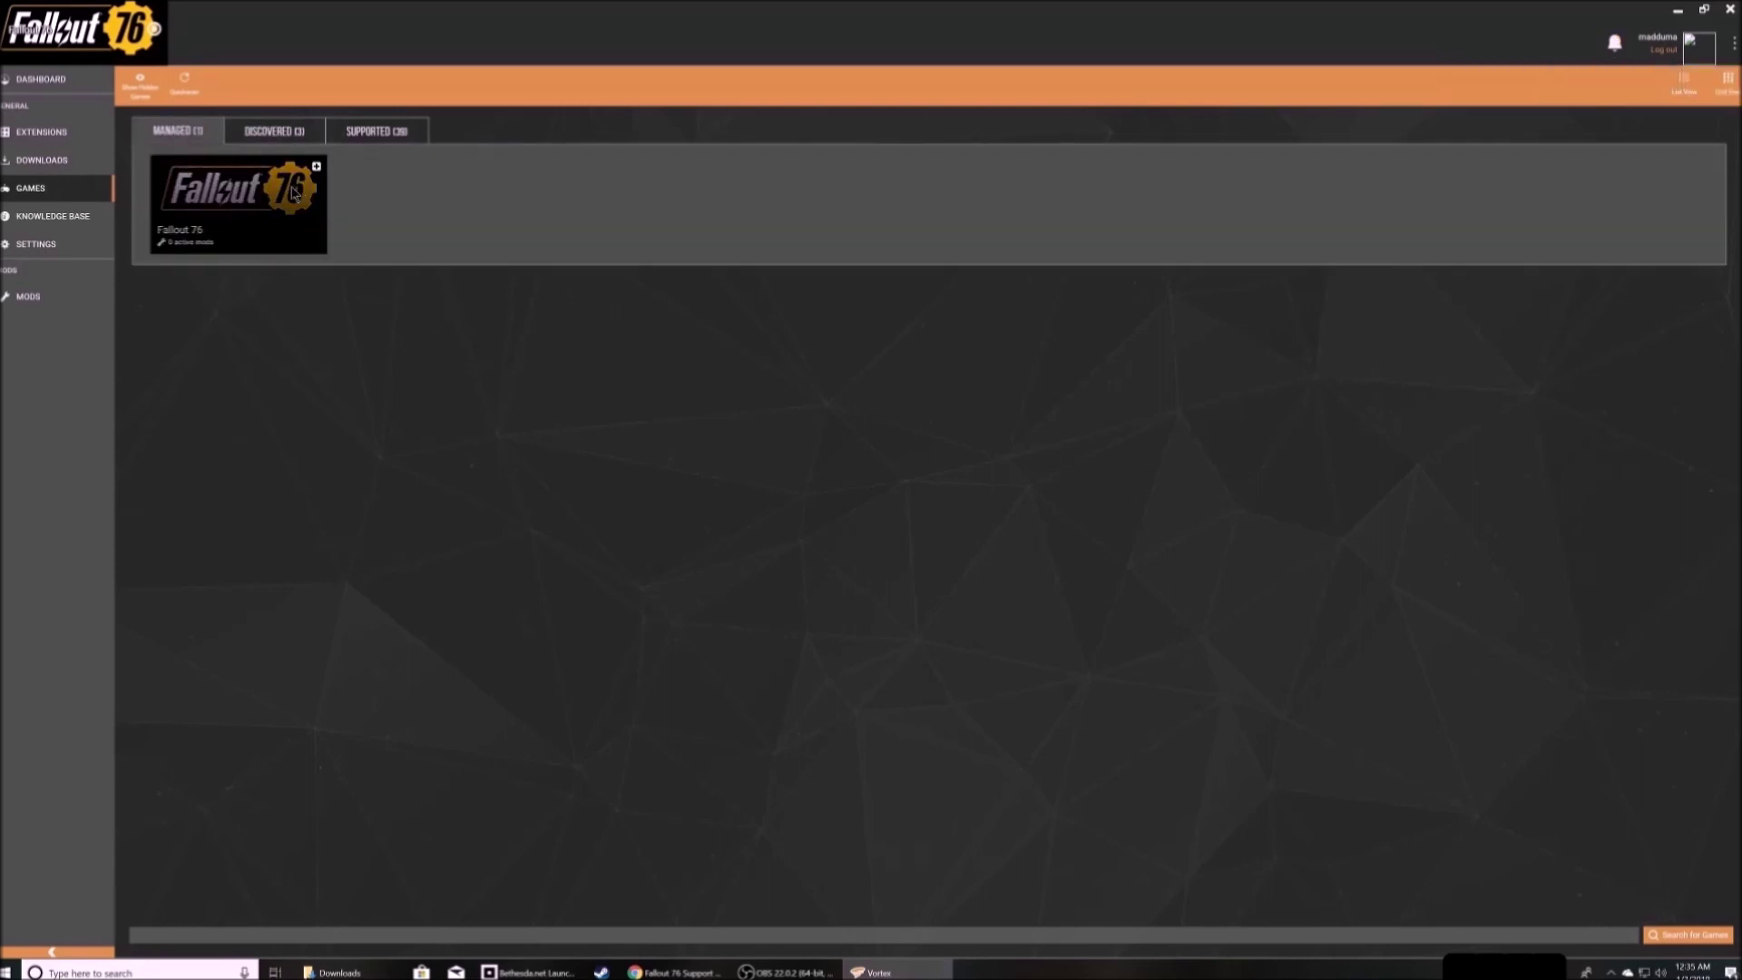
pyautogui.click(317, 172)
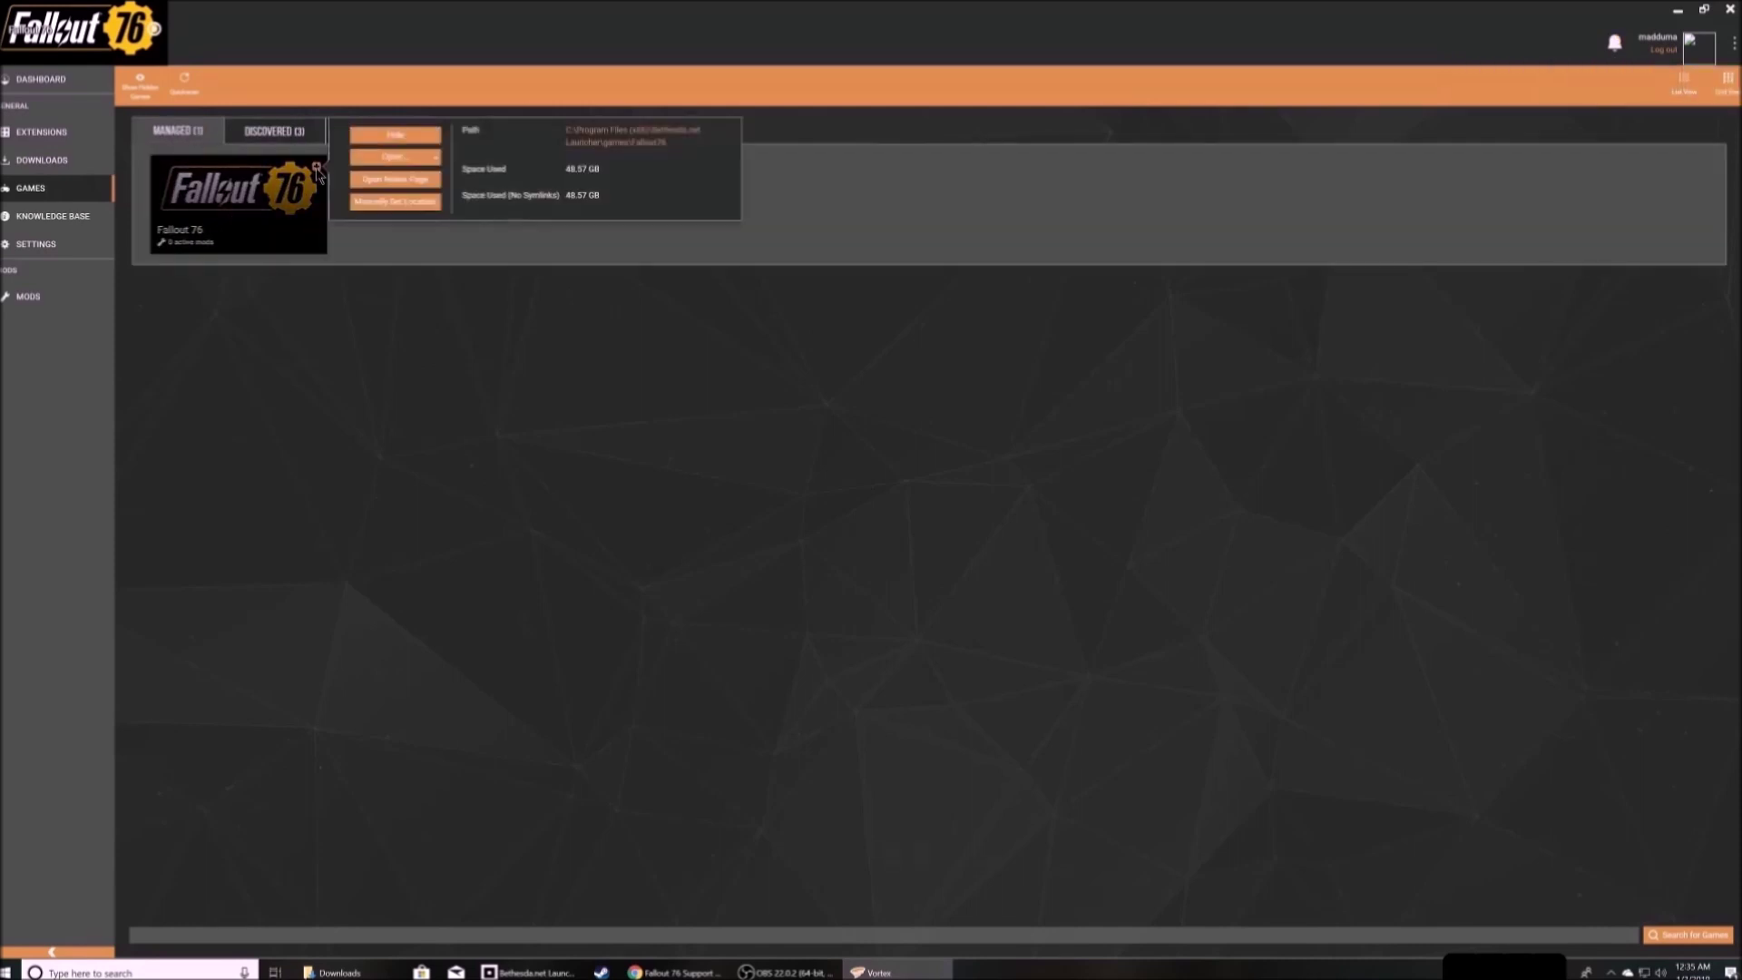
# - Drag the Fallout 76 Extension archive from Downloads into Fallout 76's mods list and install it
pyautogui.click(28, 303)
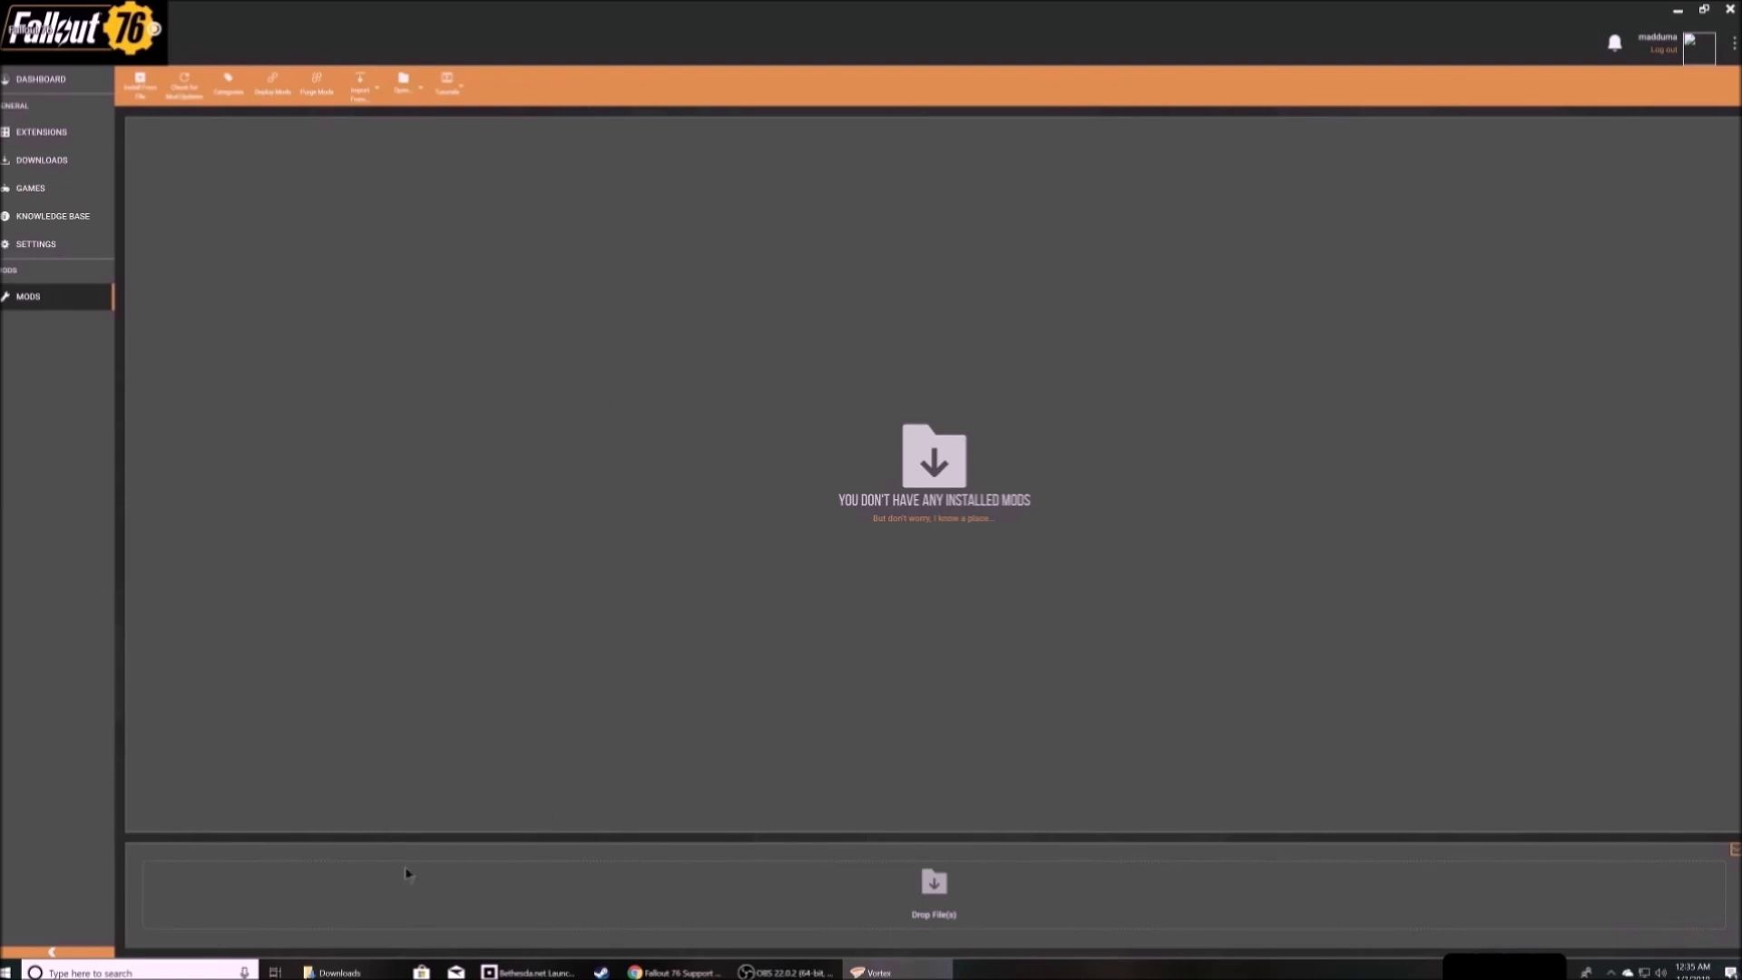
pyautogui.click(349, 971)
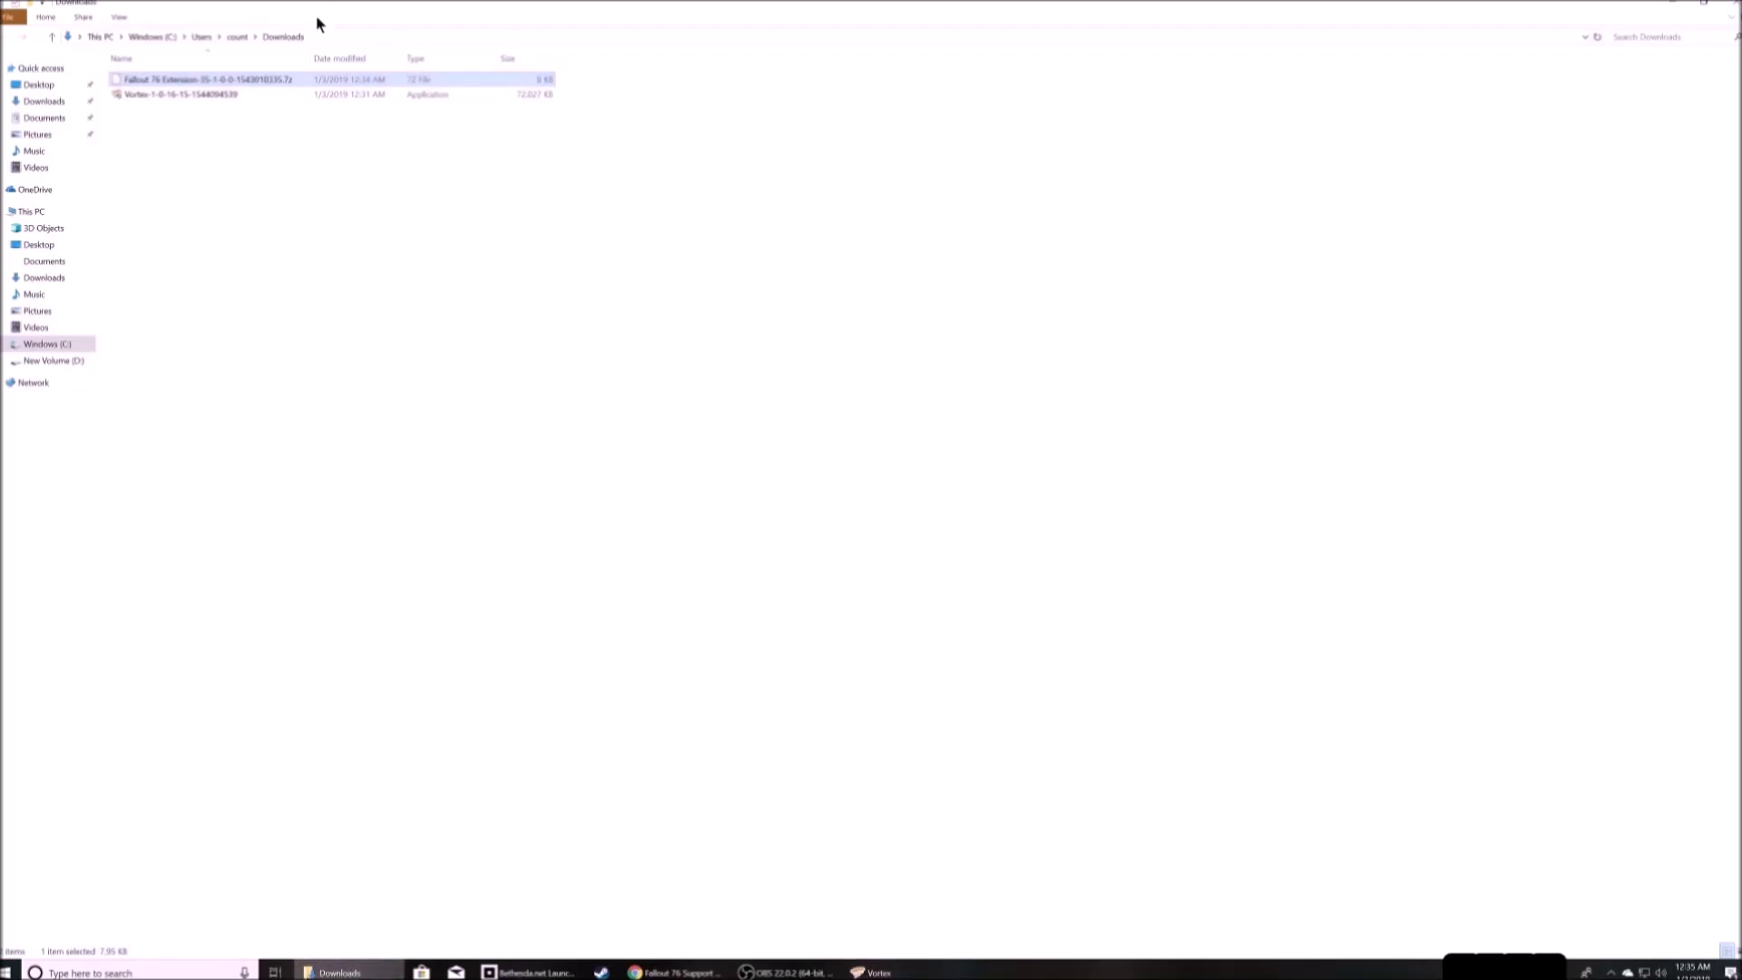
pyautogui.moveTo(222, 84); pyautogui.dragTo(893, 914)
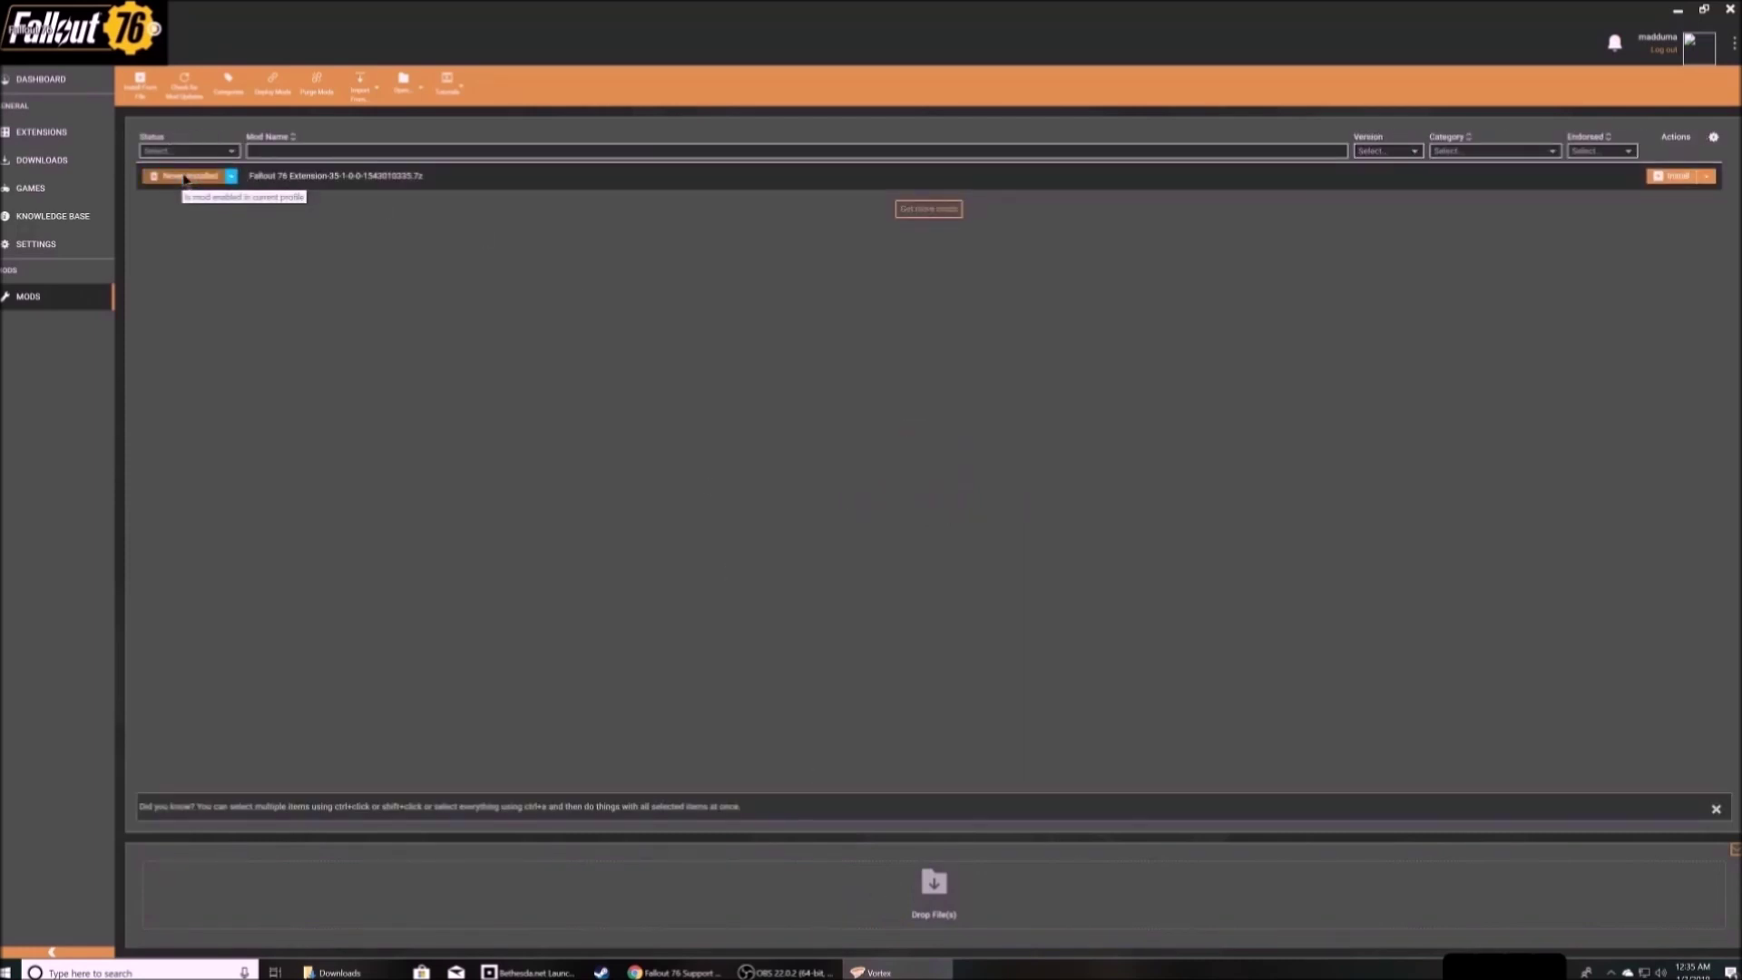
pyautogui.click(191, 178)
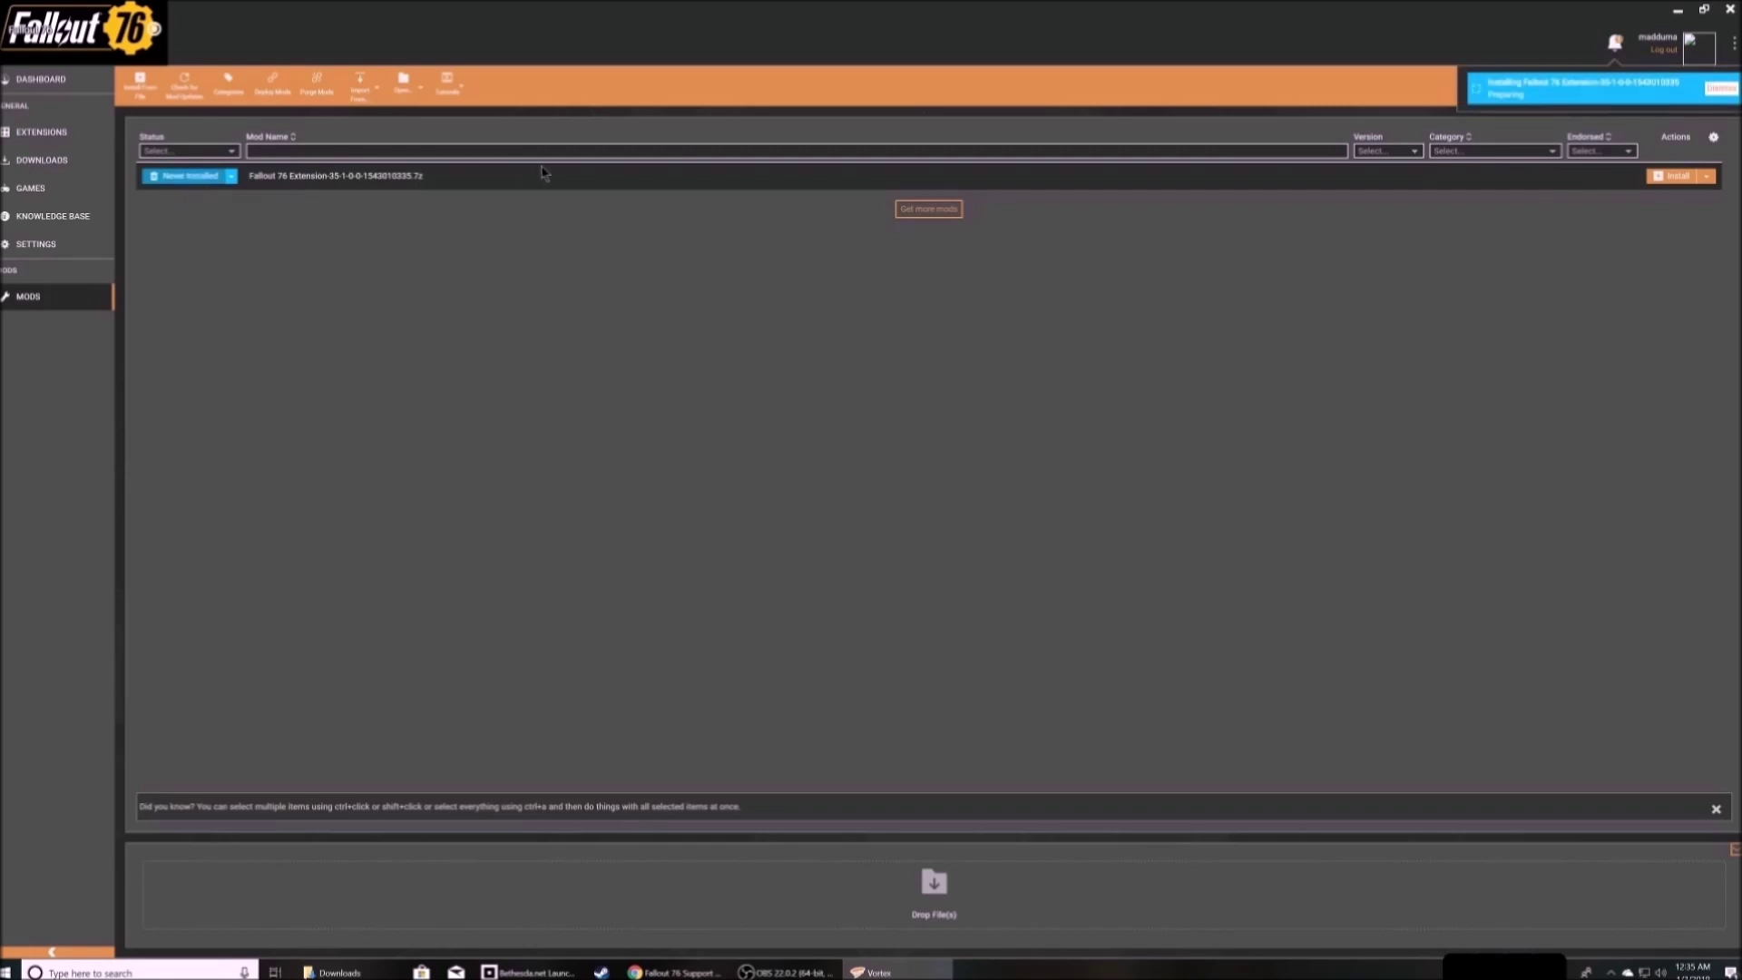
# - In the extension's details, set the mod source to Nexus Mods with Nexus mod ID 35
pyautogui.click(606, 183)
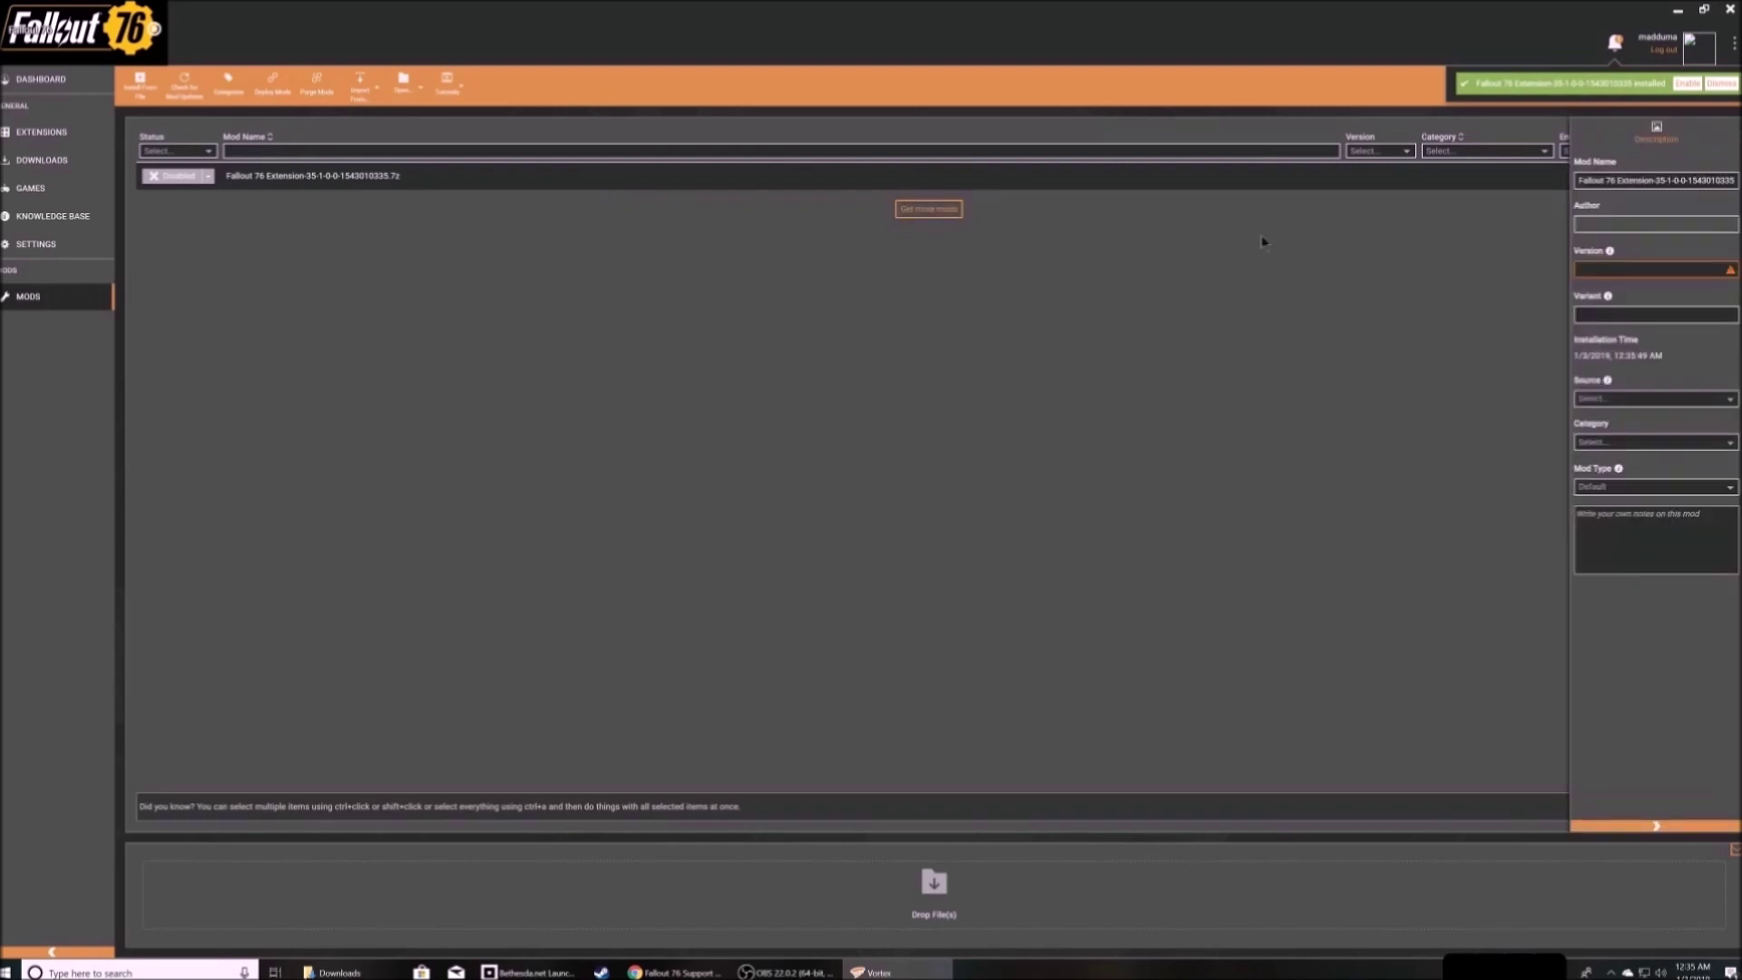
pyautogui.click(1670, 400)
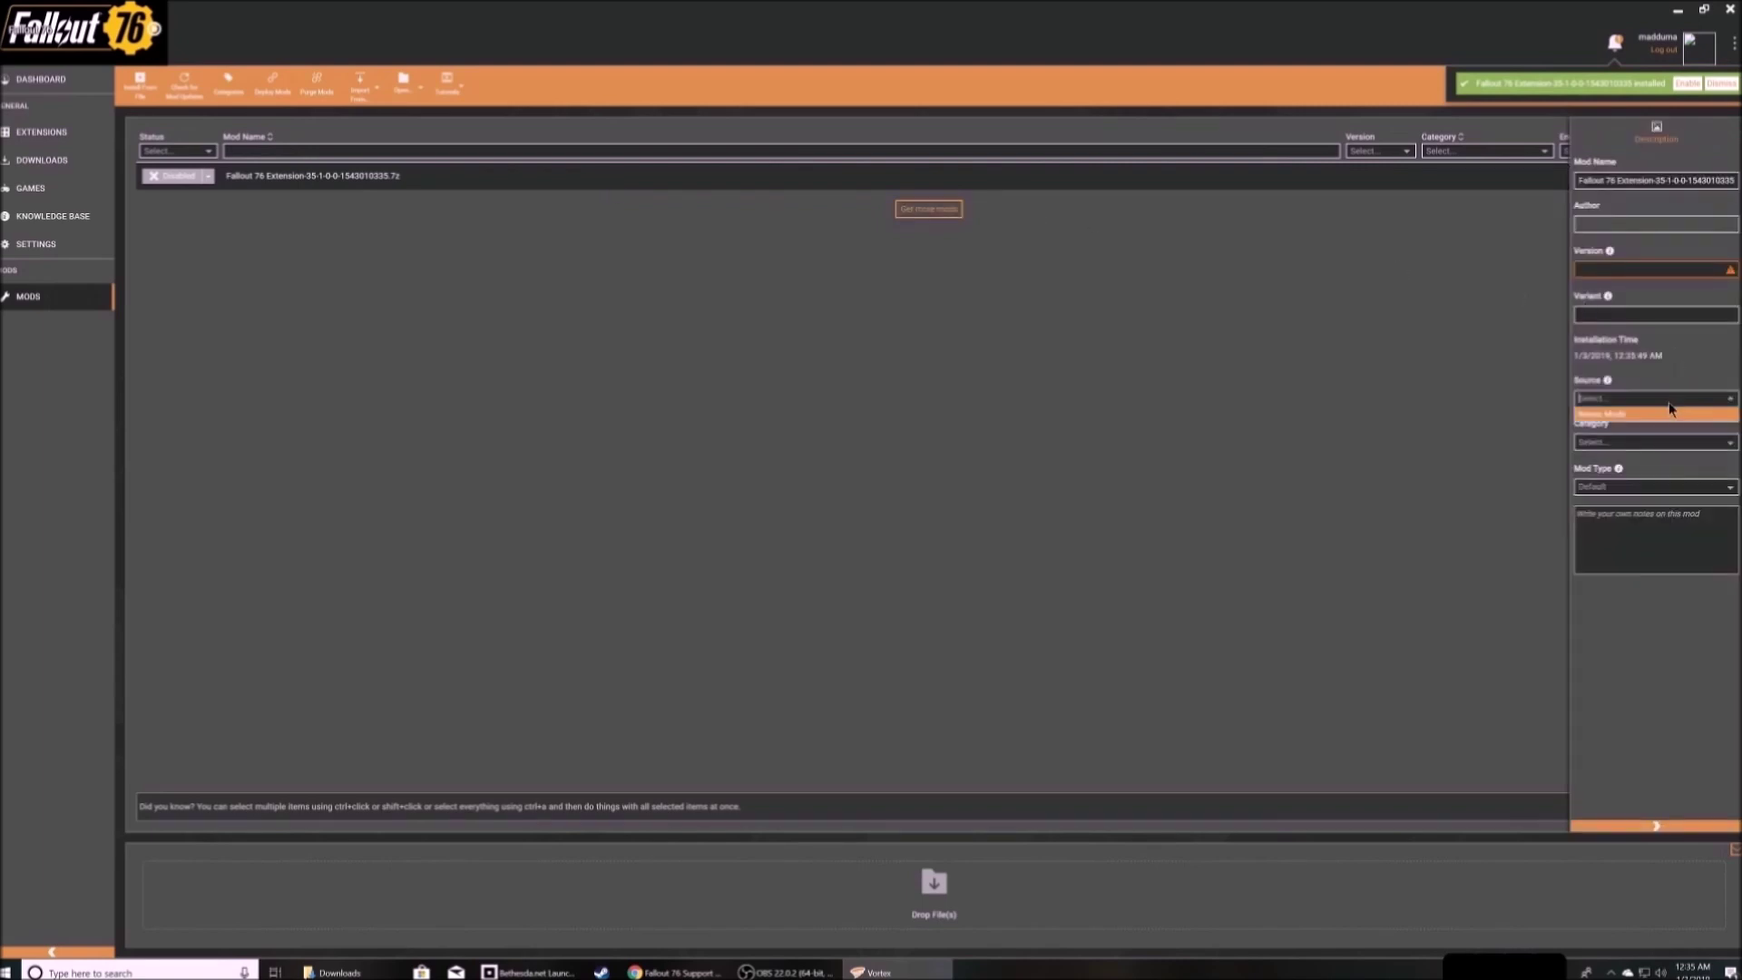
pyautogui.click(1663, 421)
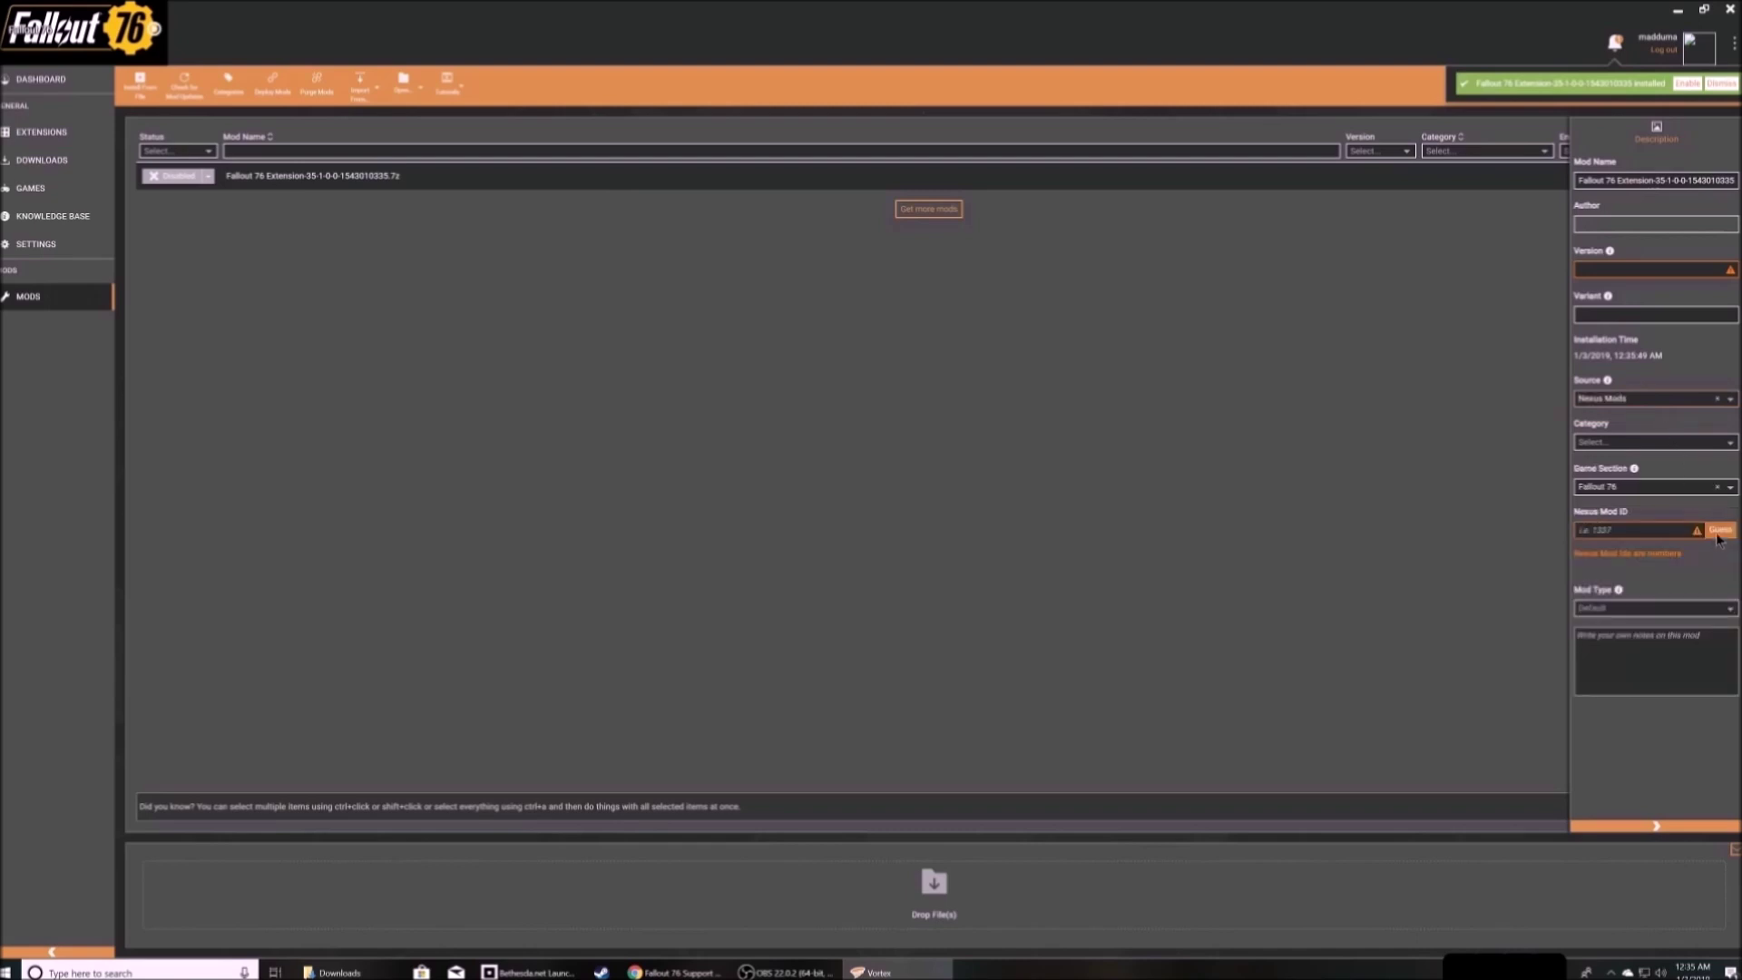
pyautogui.click(1718, 533)
pyautogui.click(1718, 534)
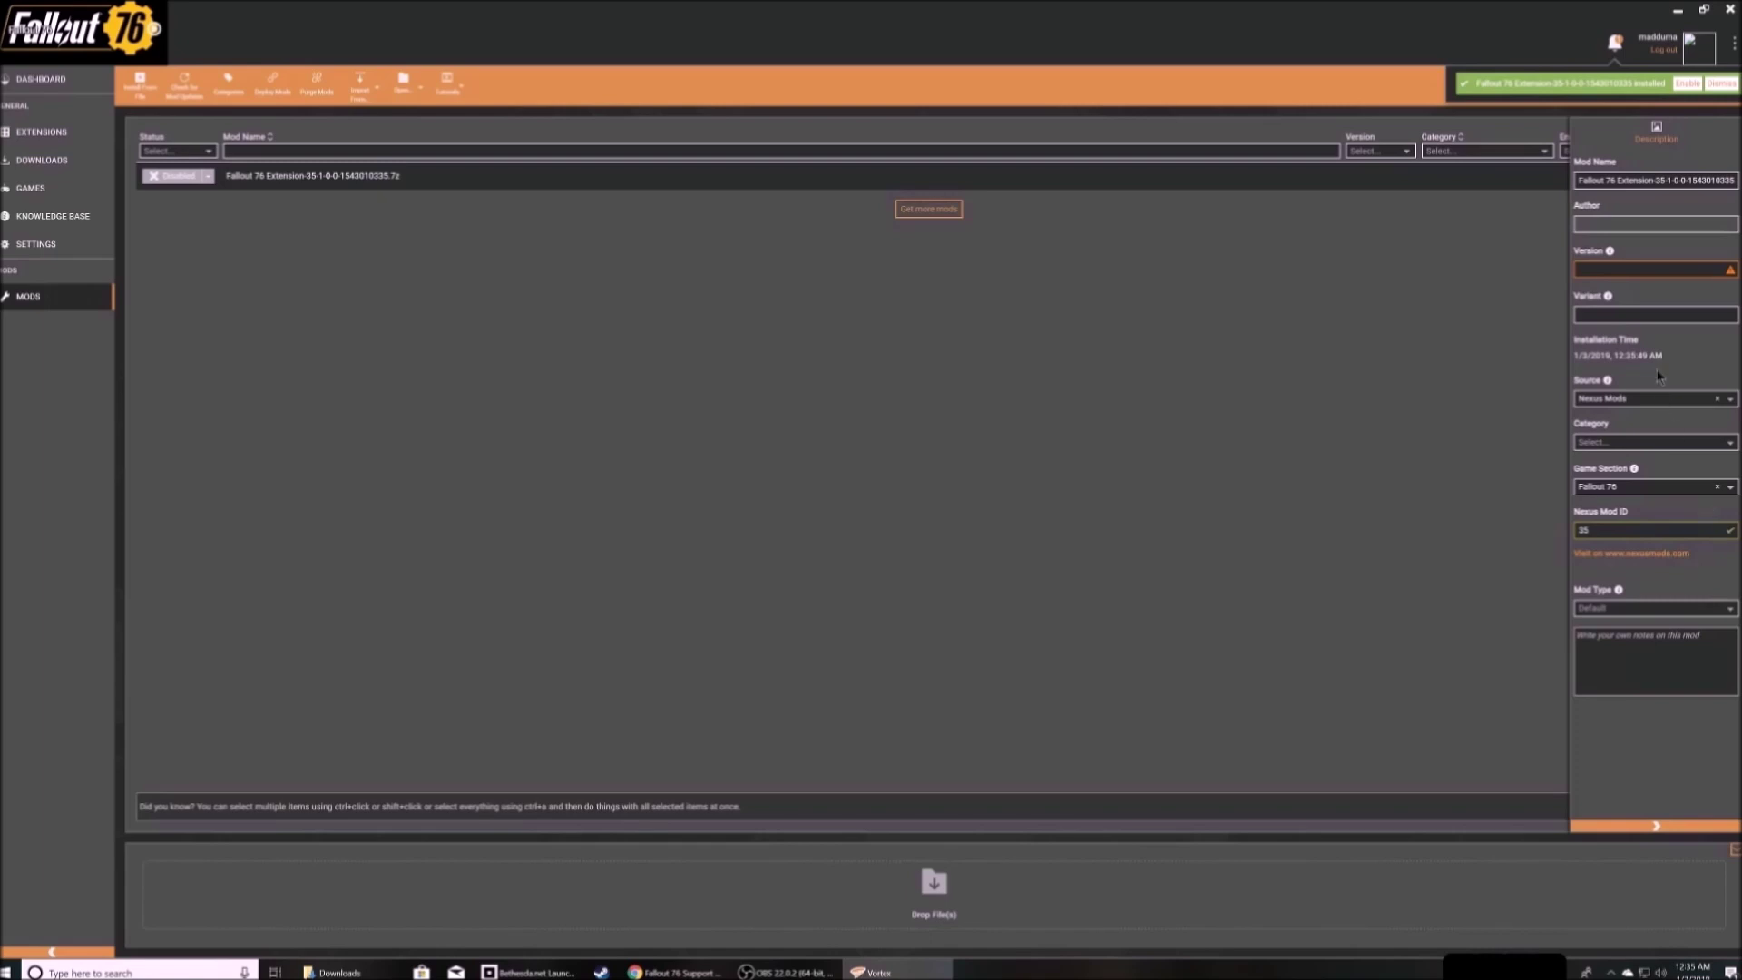
# - Set the game section to Nexus Mods and open the extension's Nexus page
pyautogui.click(1665, 501)
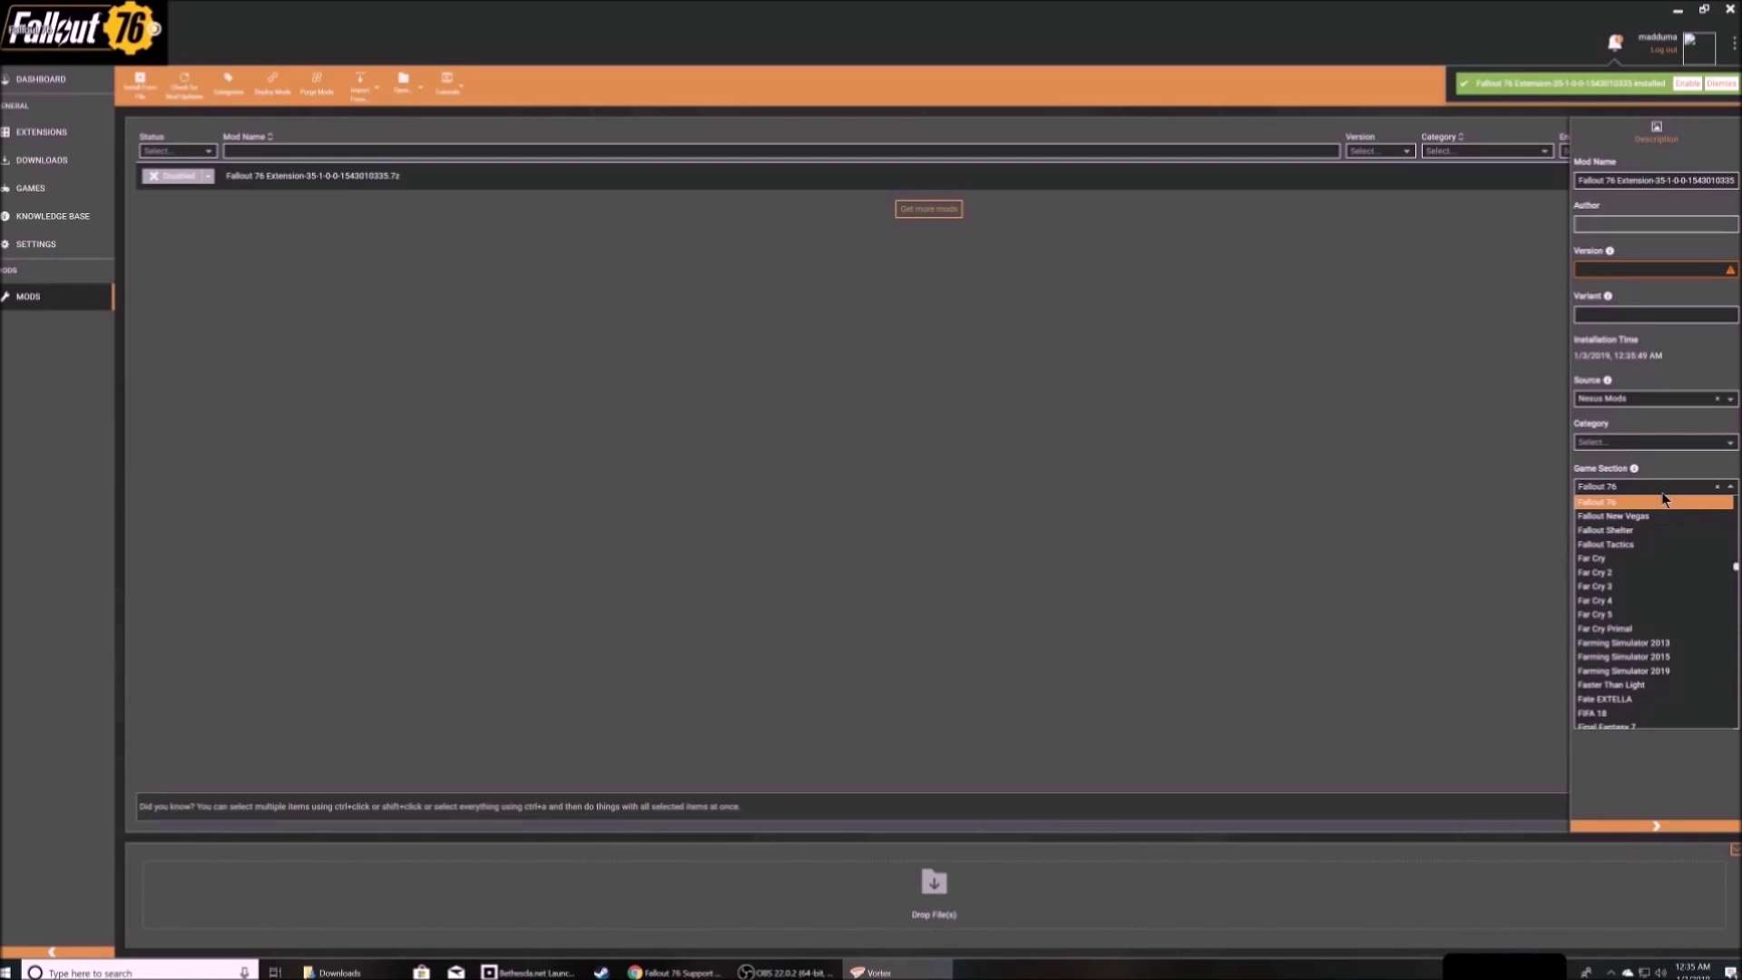
pyautogui.write('nw')
pyautogui.press('BackSpace')
pyautogui.press('BackSpace')
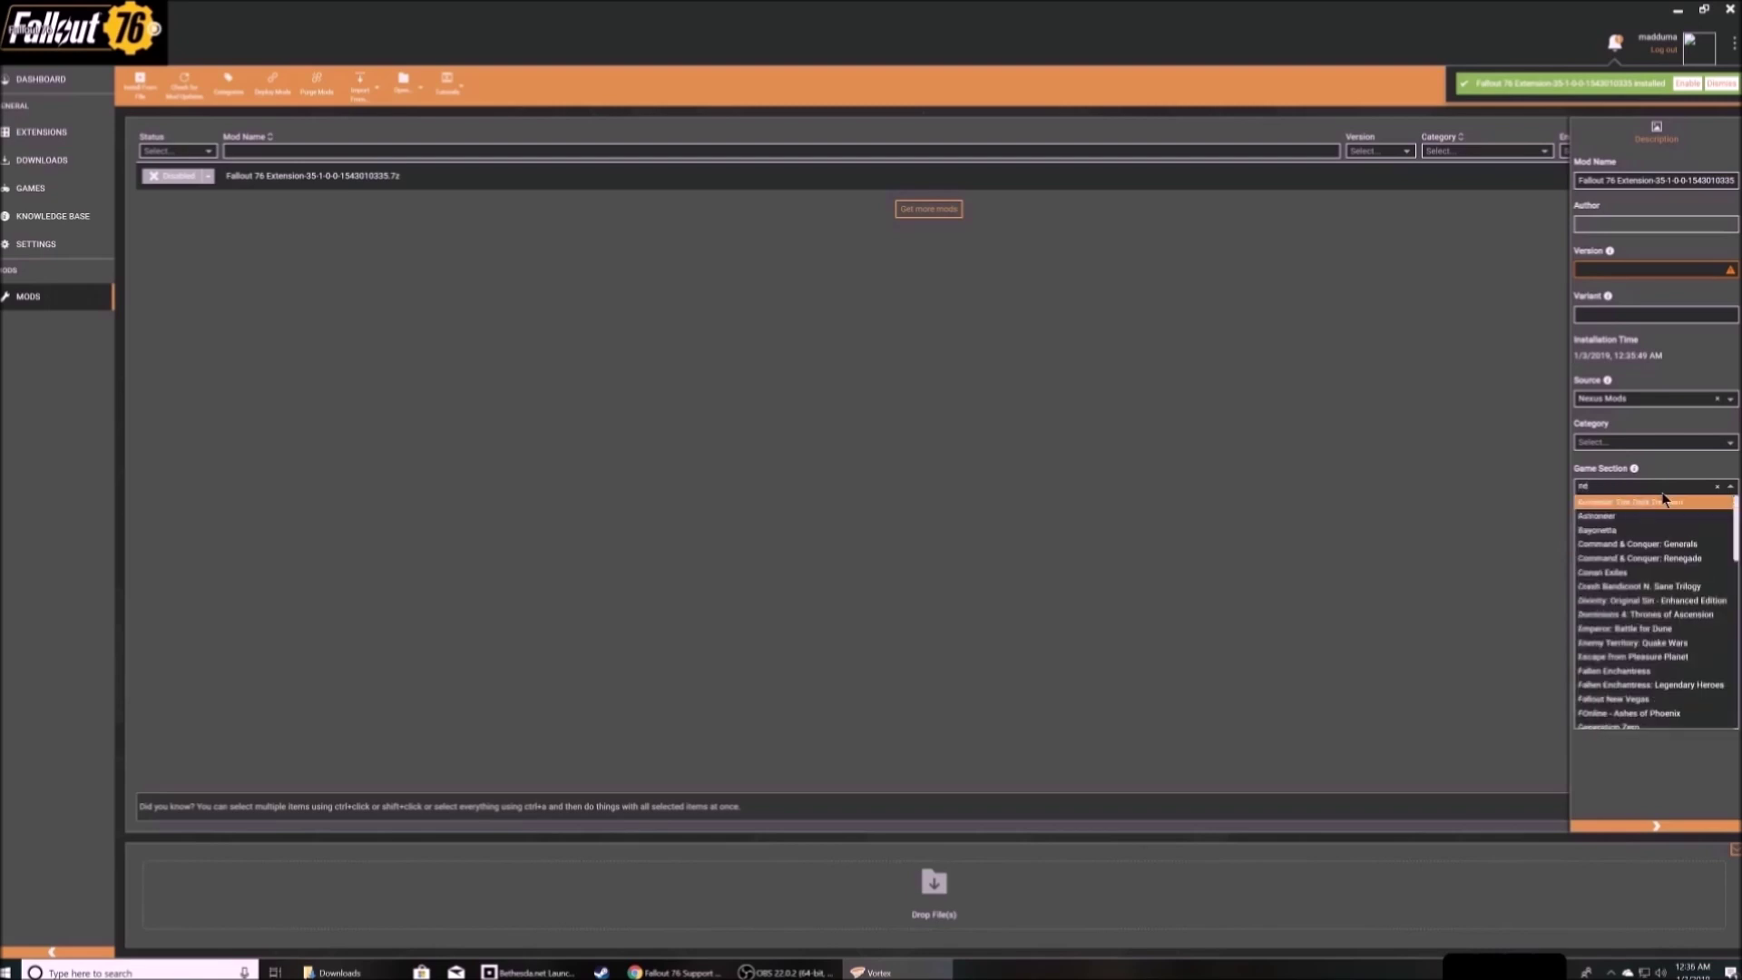
pyautogui.write('nexus')
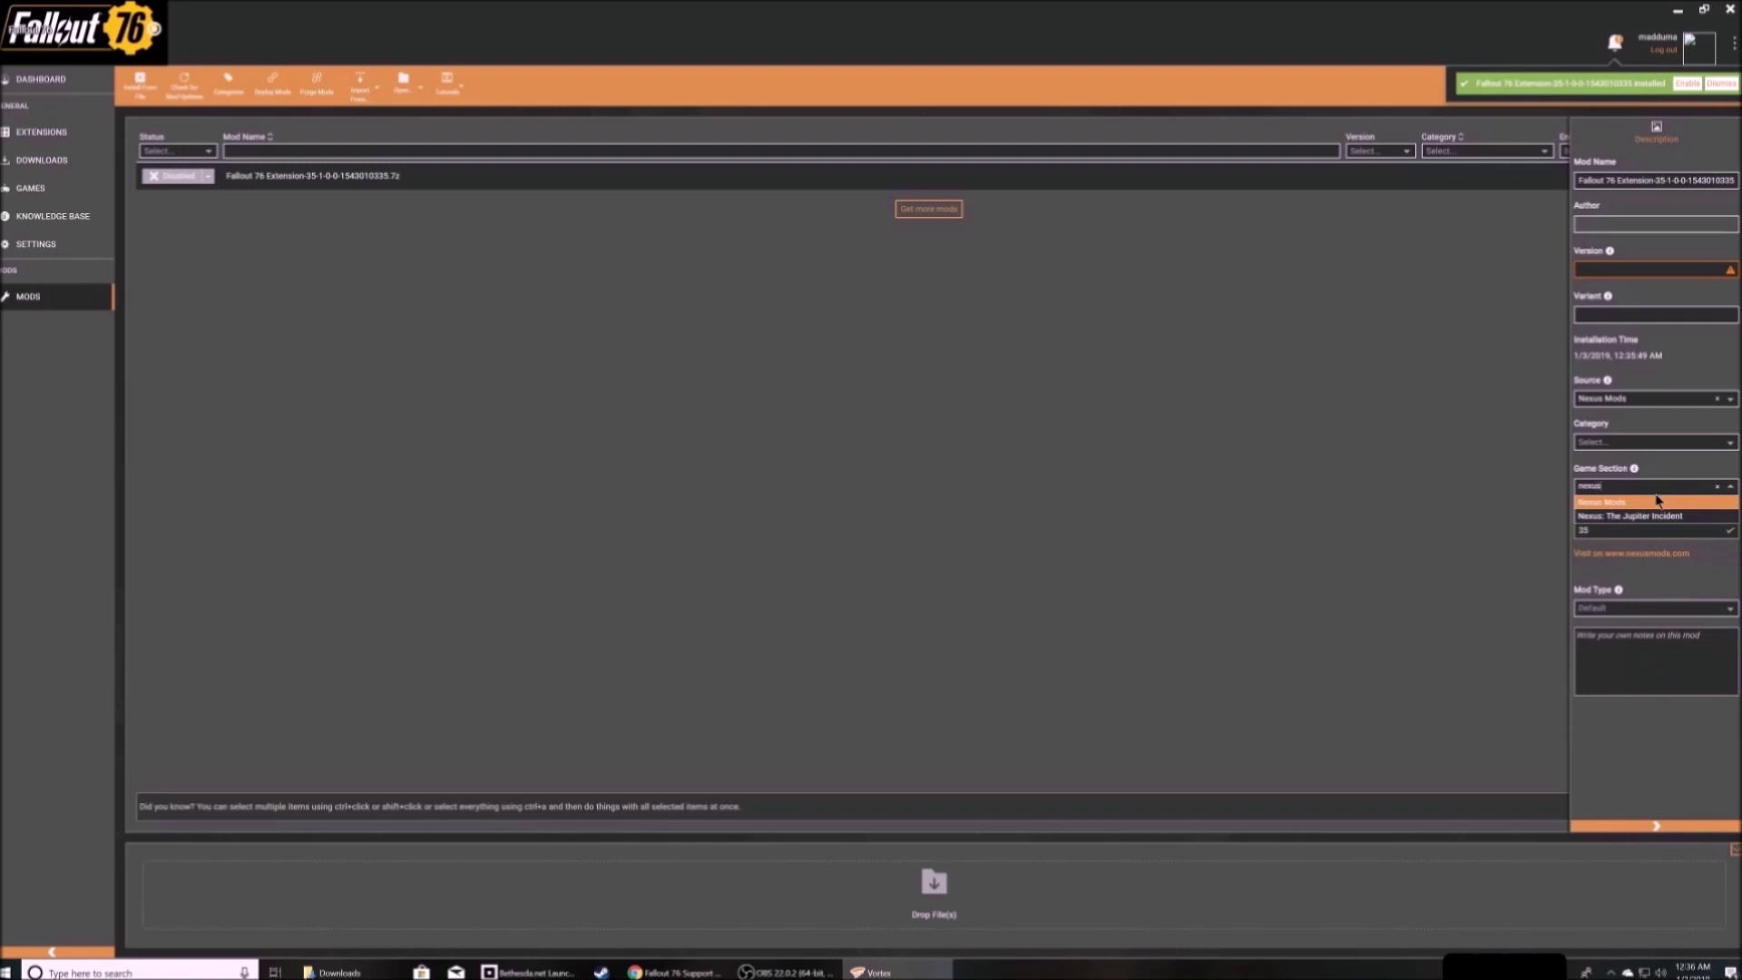
pyautogui.press('Escape')
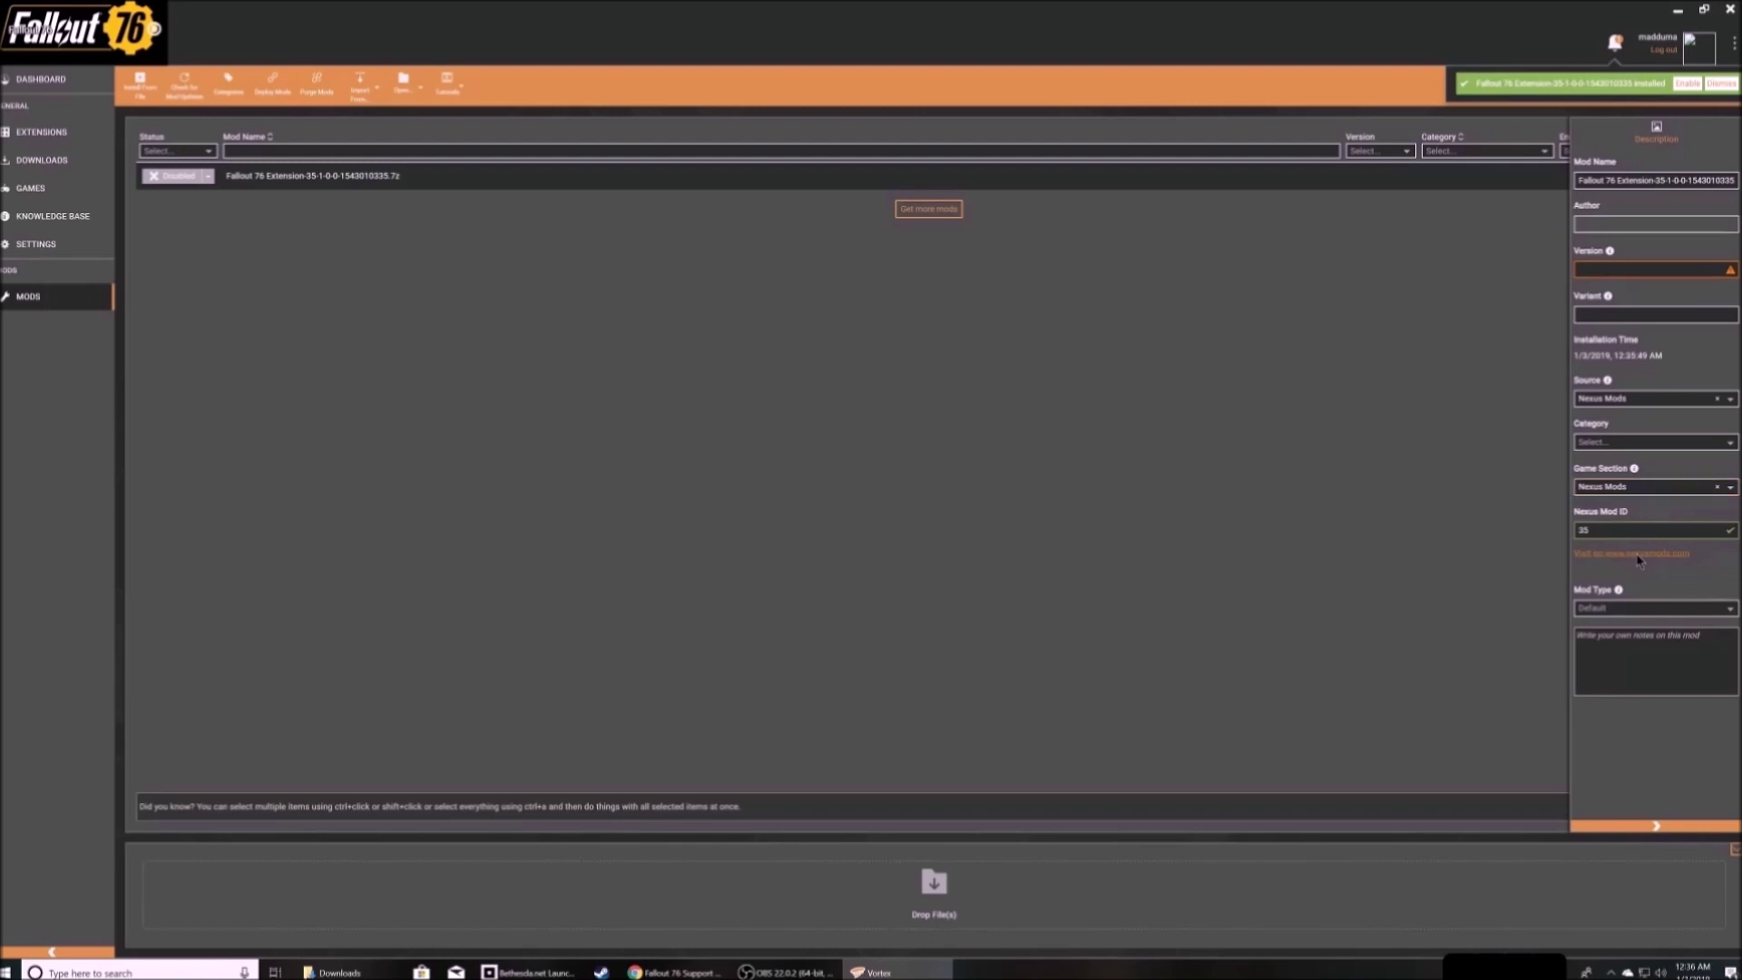
pyautogui.click(1639, 557)
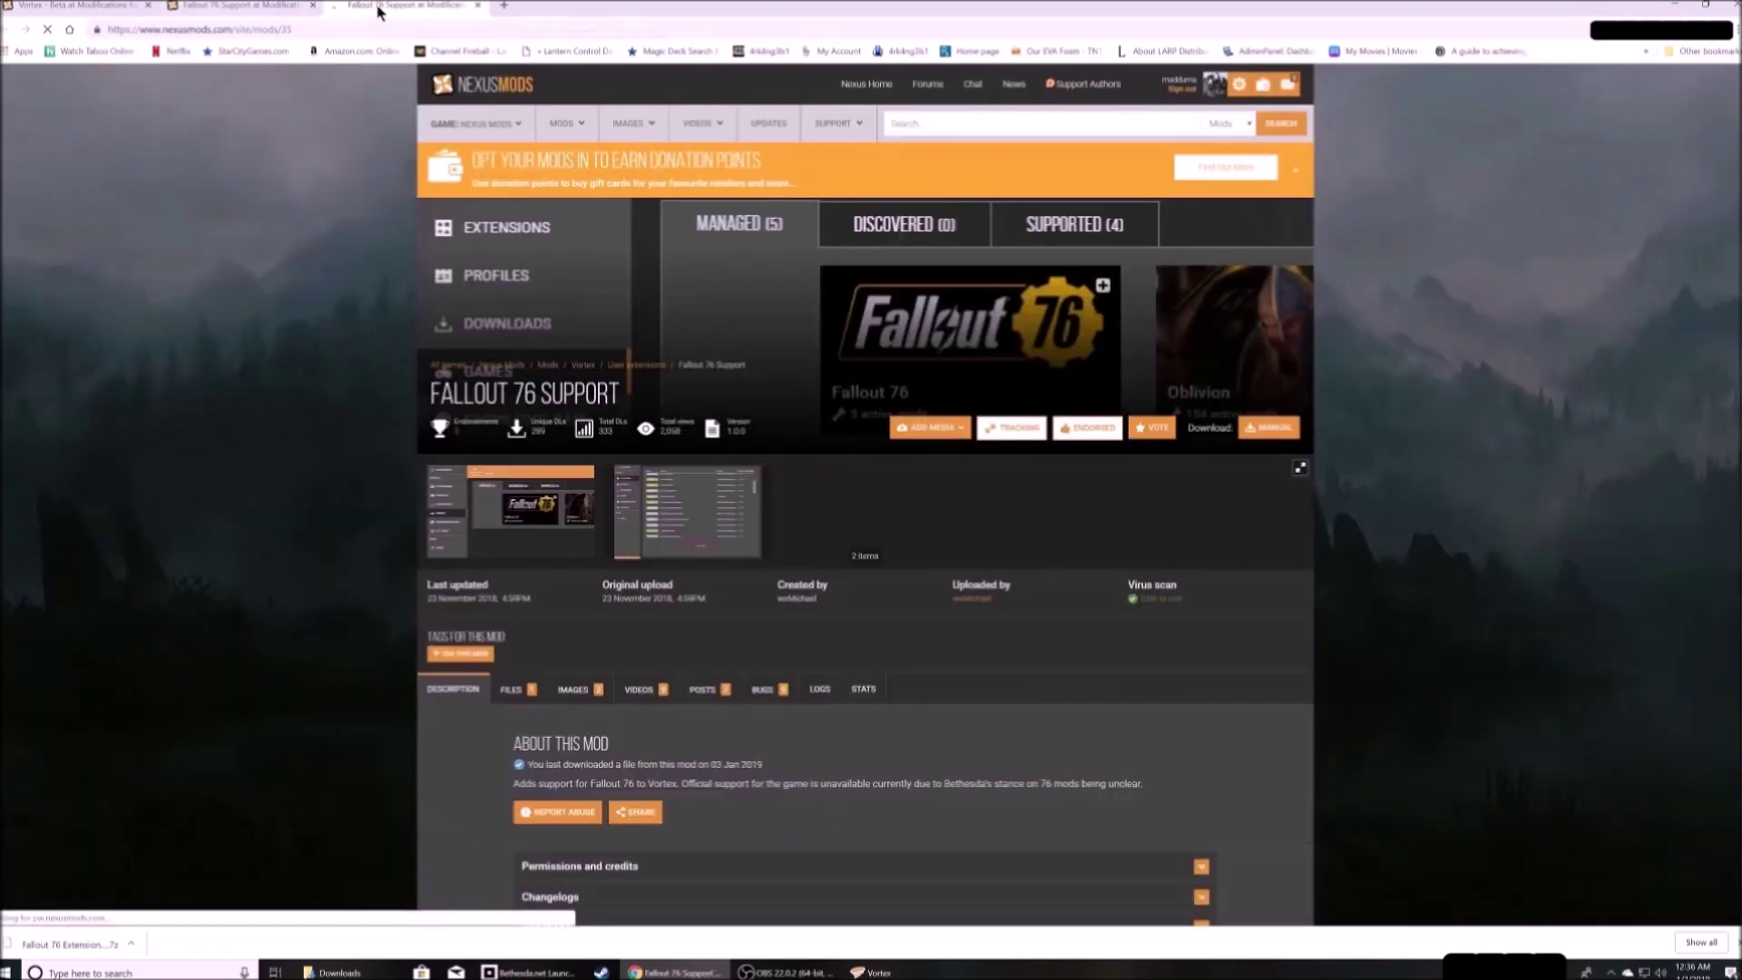
# - Check the version on the Fallout 76 Support page and enter 1.0.0 as the version in Vortex
pyautogui.click(277, 6)
pyautogui.hotkey('alt', 'Tab')
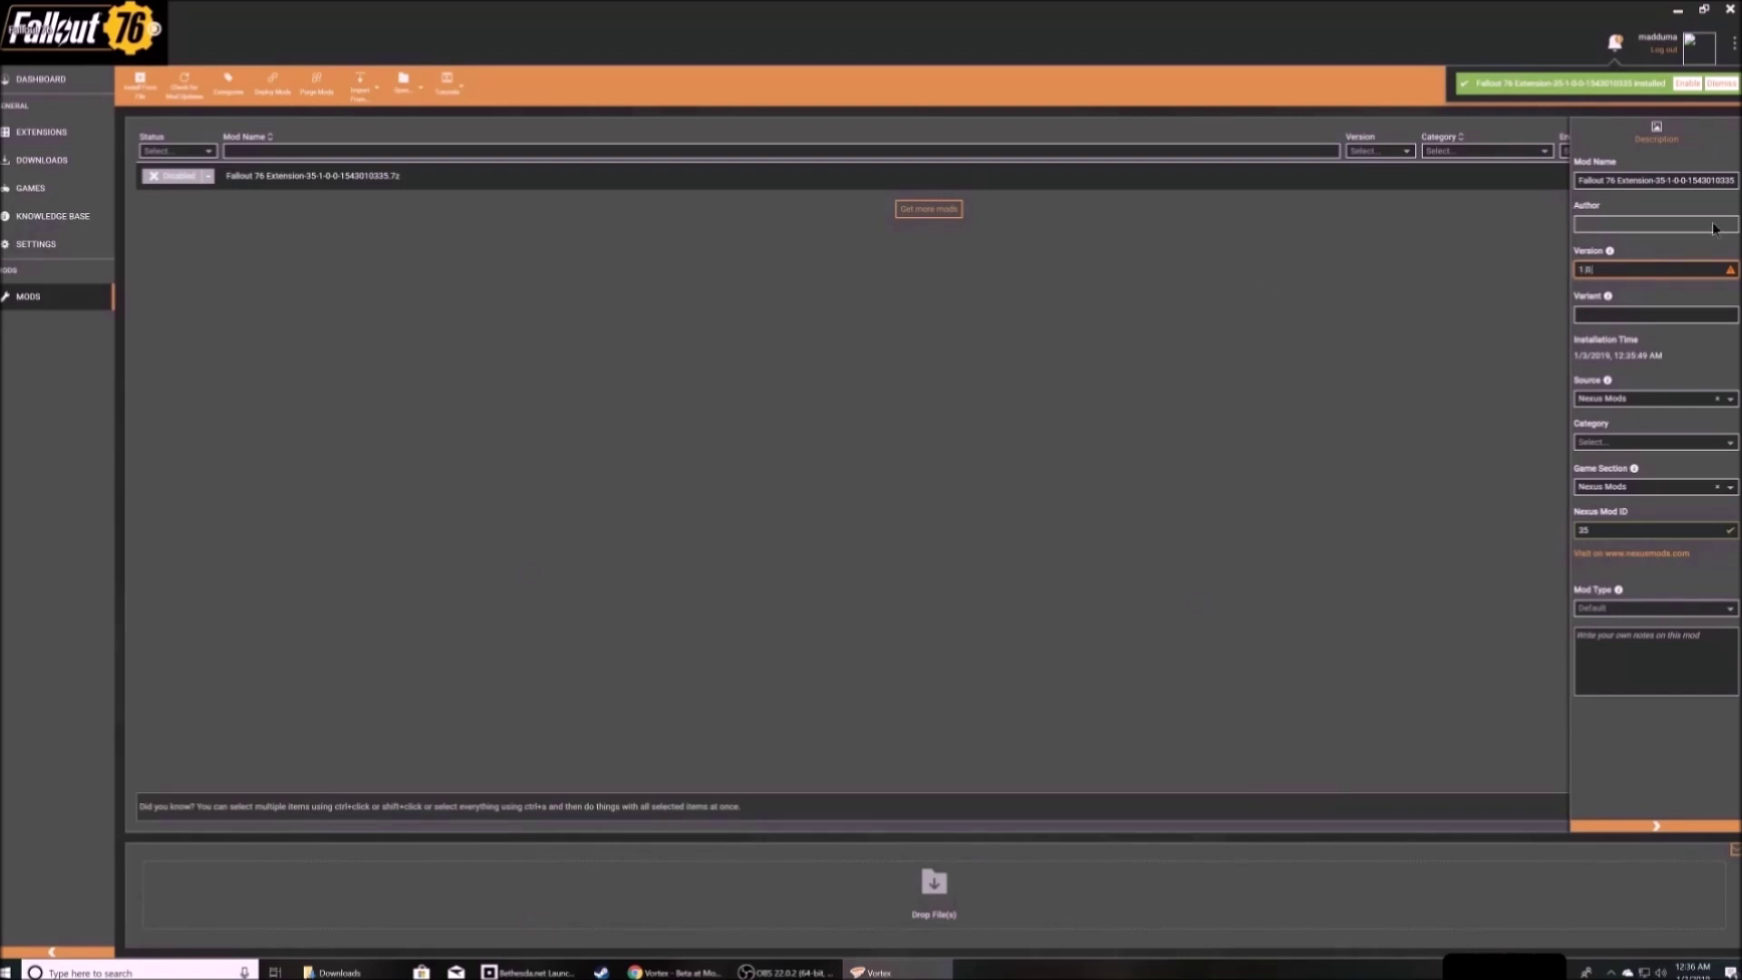
pyautogui.moveTo(1670, 181); pyautogui.dragTo(1684, 180)
# - Close the details panel and show the extension's extra actions and Open folder list
pyautogui.click(429, 188)
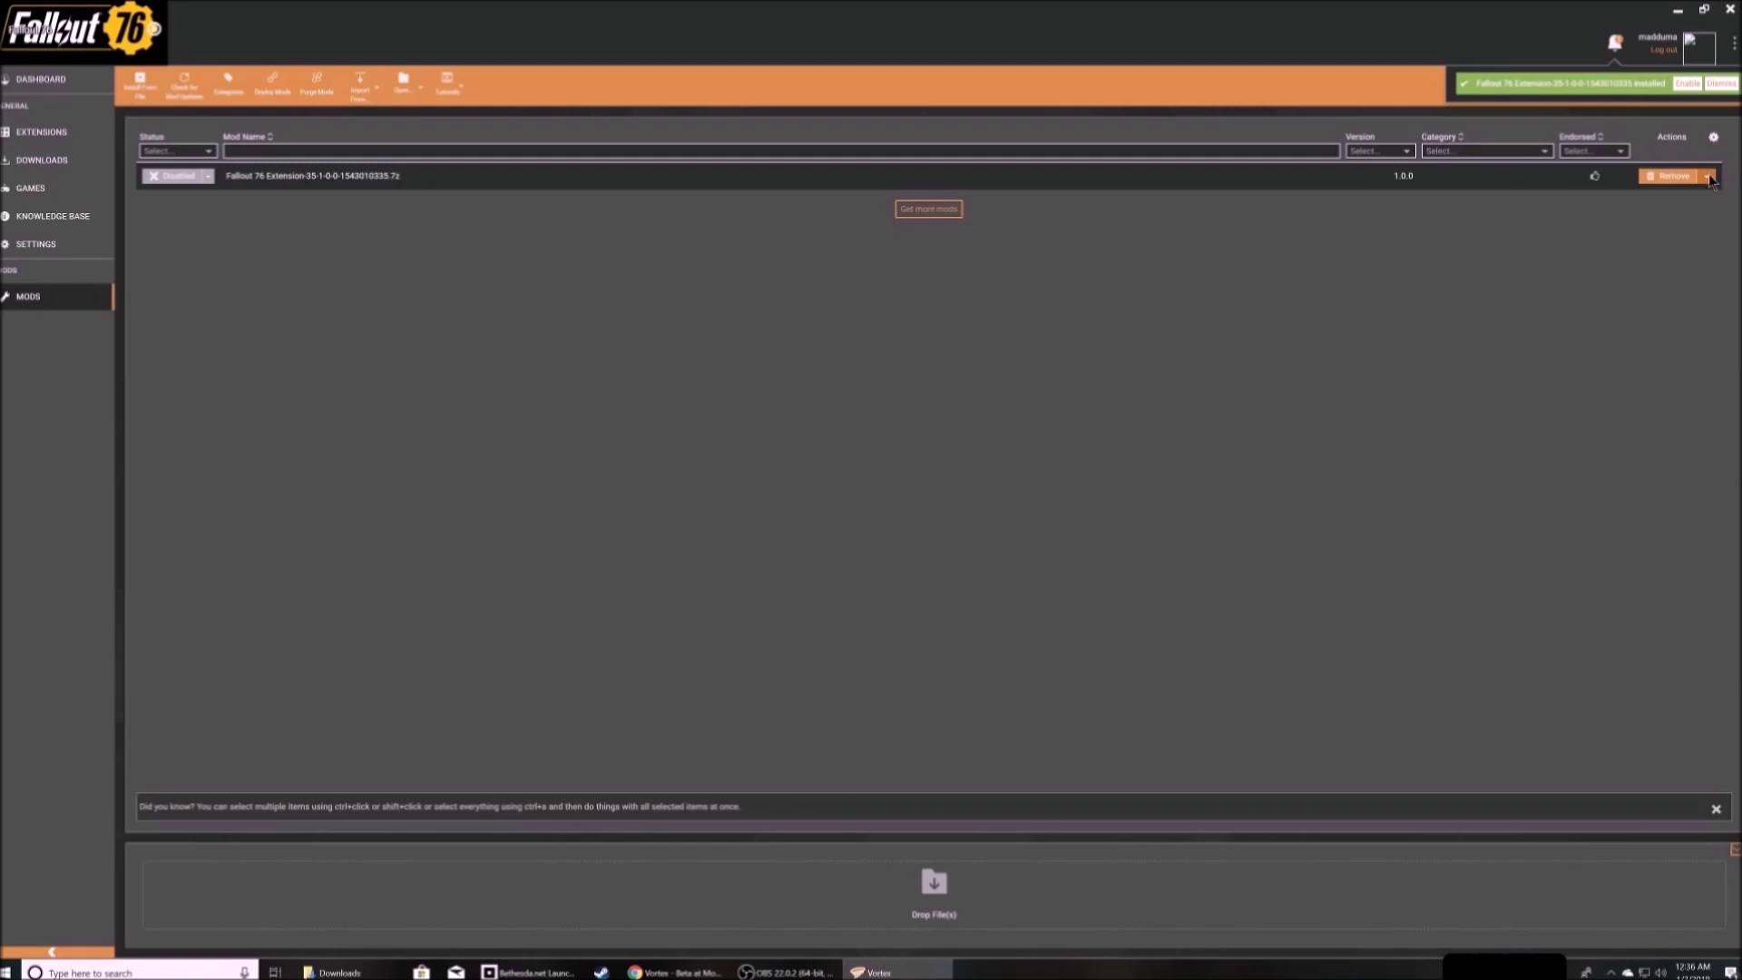
pyautogui.click(1708, 177)
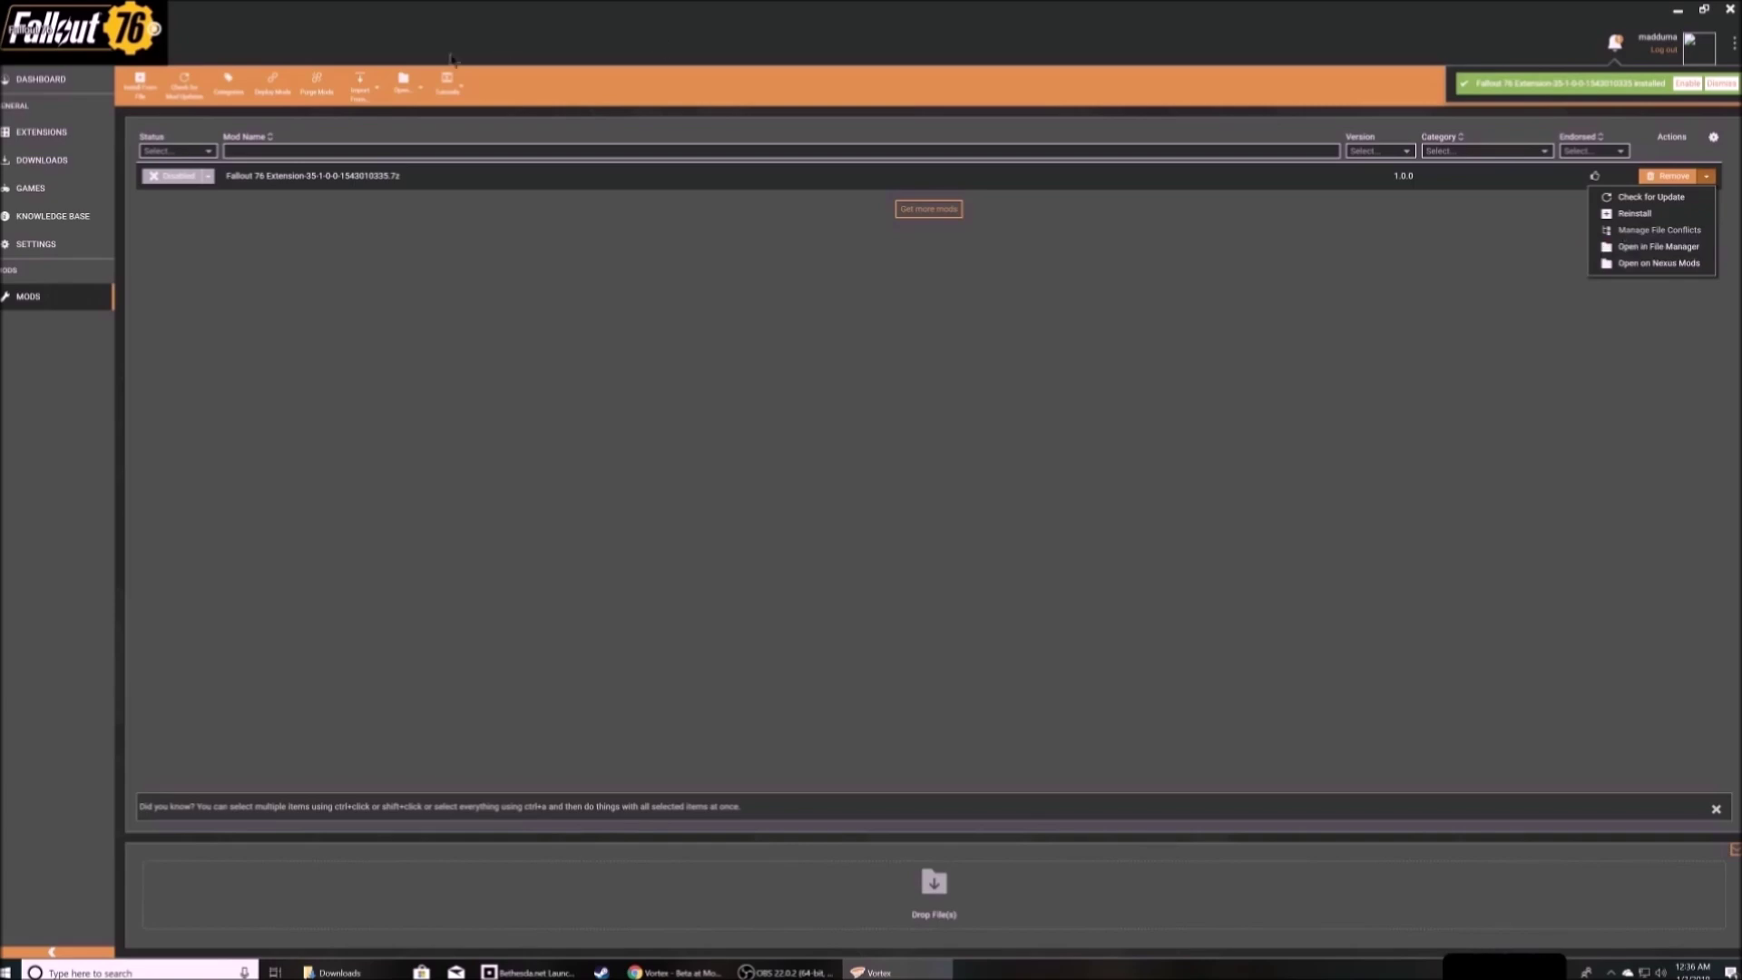
pyautogui.click(398, 96)
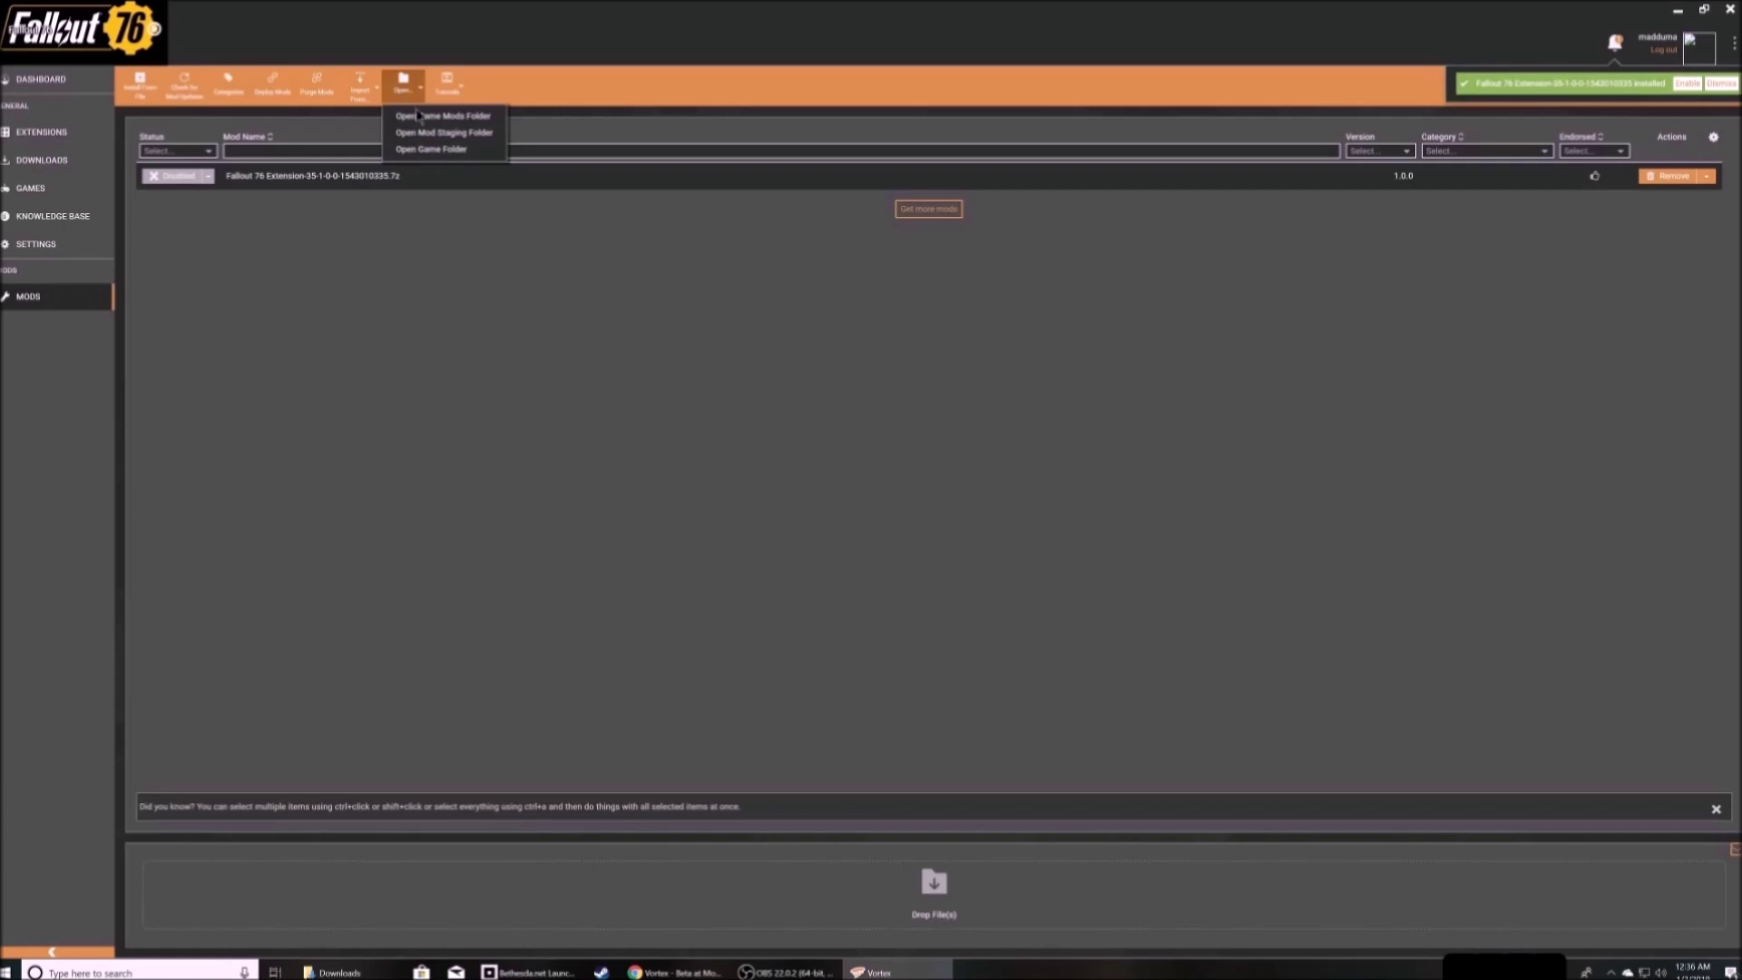
# - Open the game's mods folder and place Vortex and the Data folder side by side
pyautogui.click(418, 116)
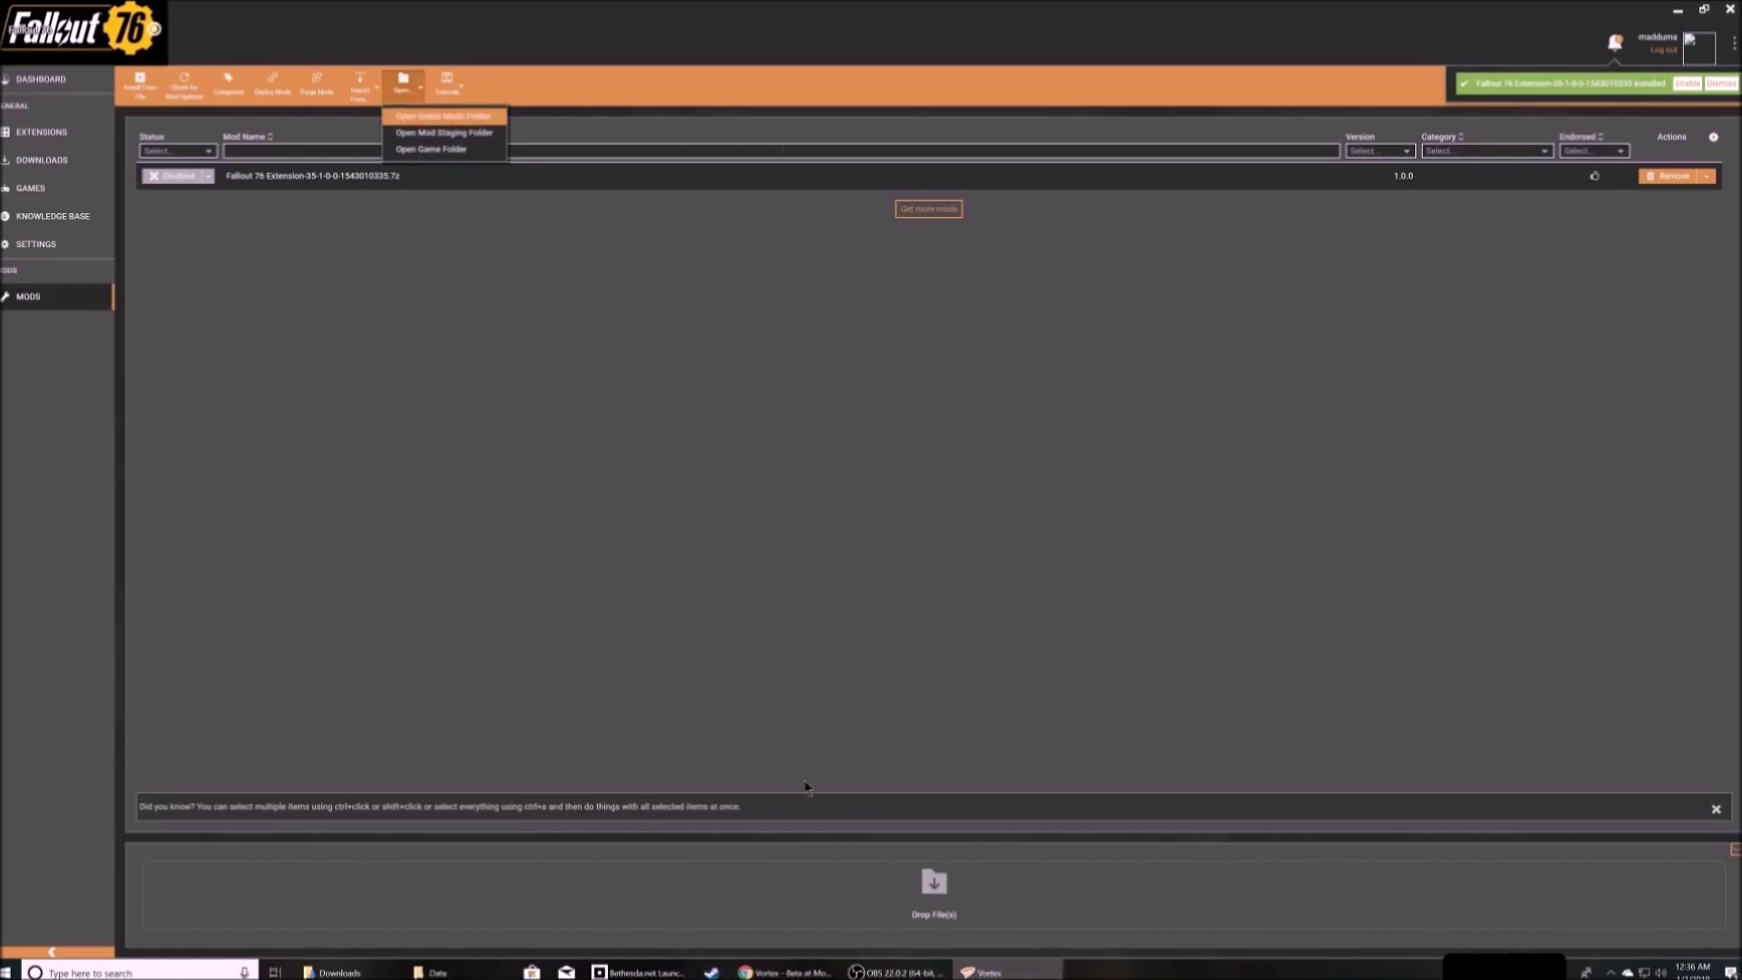
pyautogui.click(448, 971)
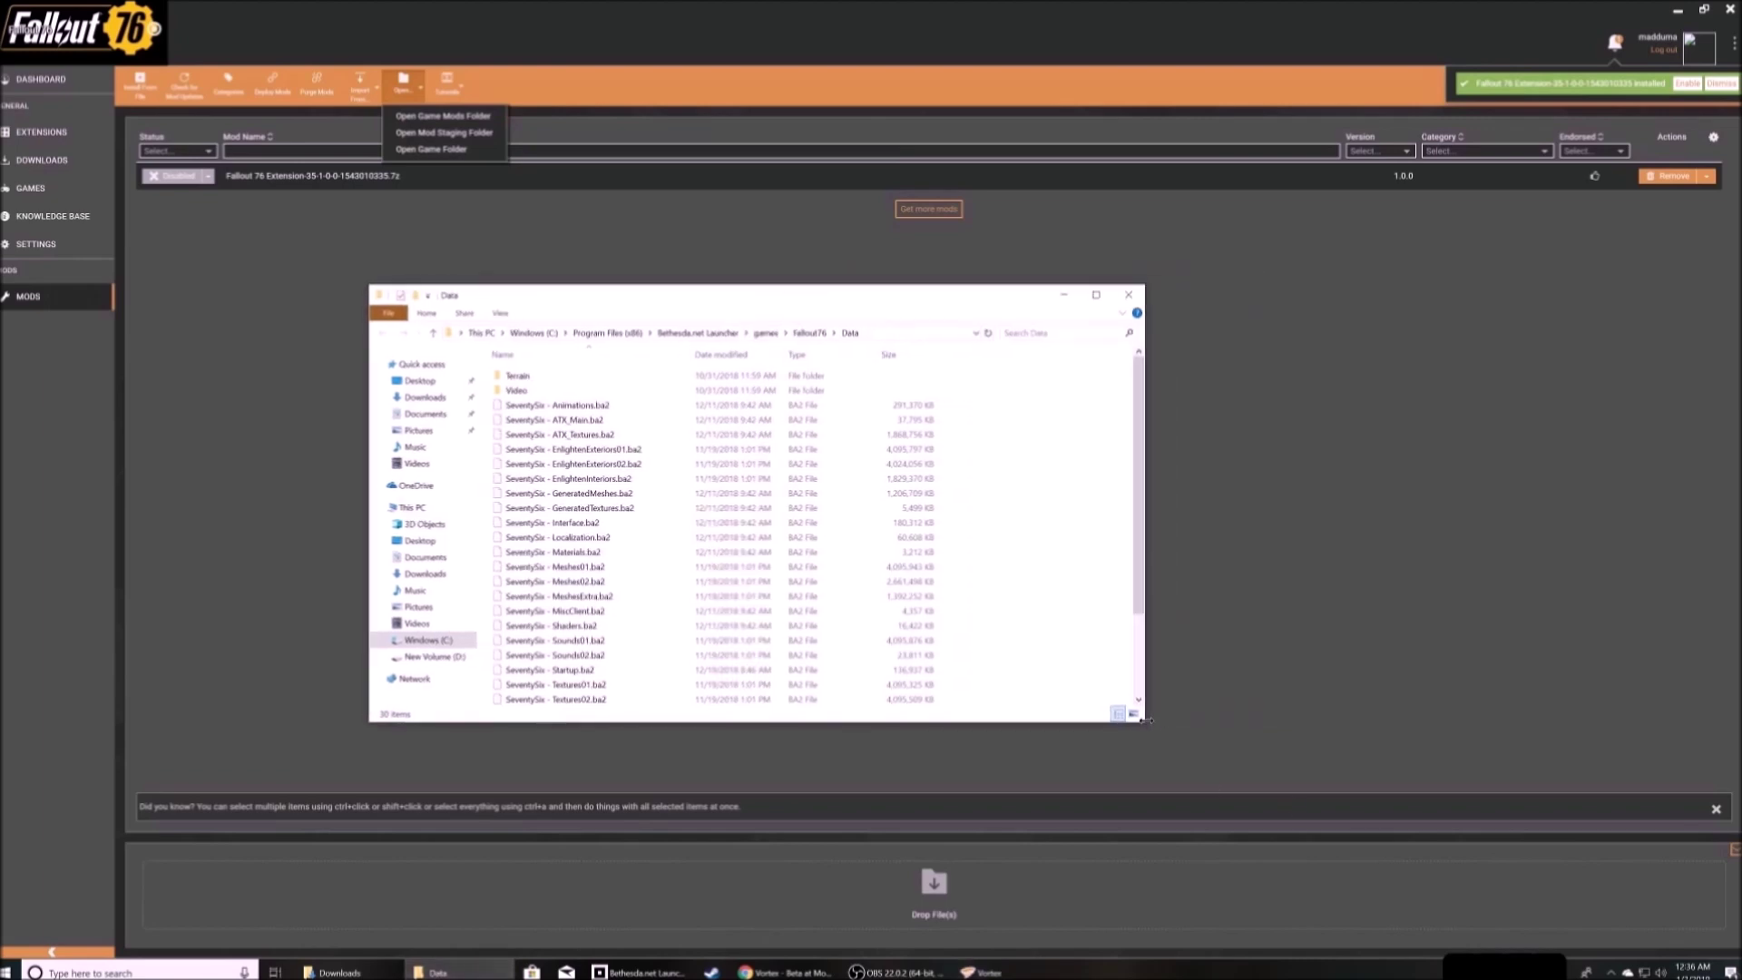
pyautogui.click(1150, 726)
pyautogui.press('super+Left')
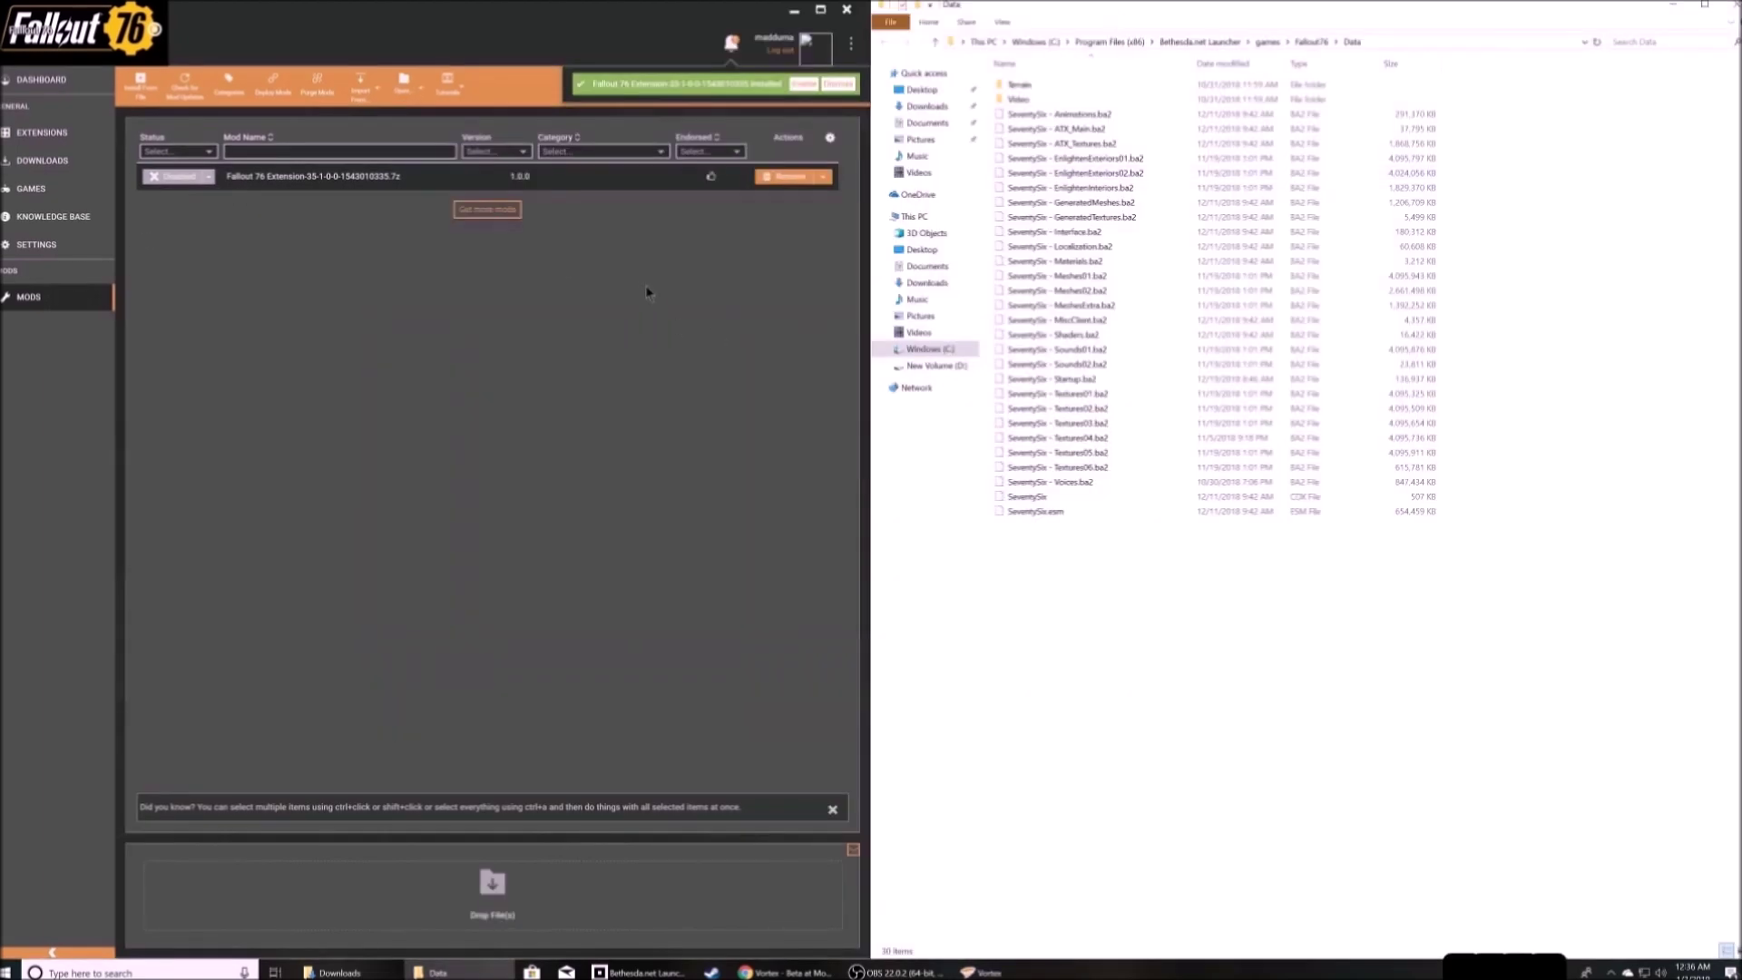
# - Enable the Fallout 76 extension, deploy it with admin elevation, then disable it again
pyautogui.click(169, 182)
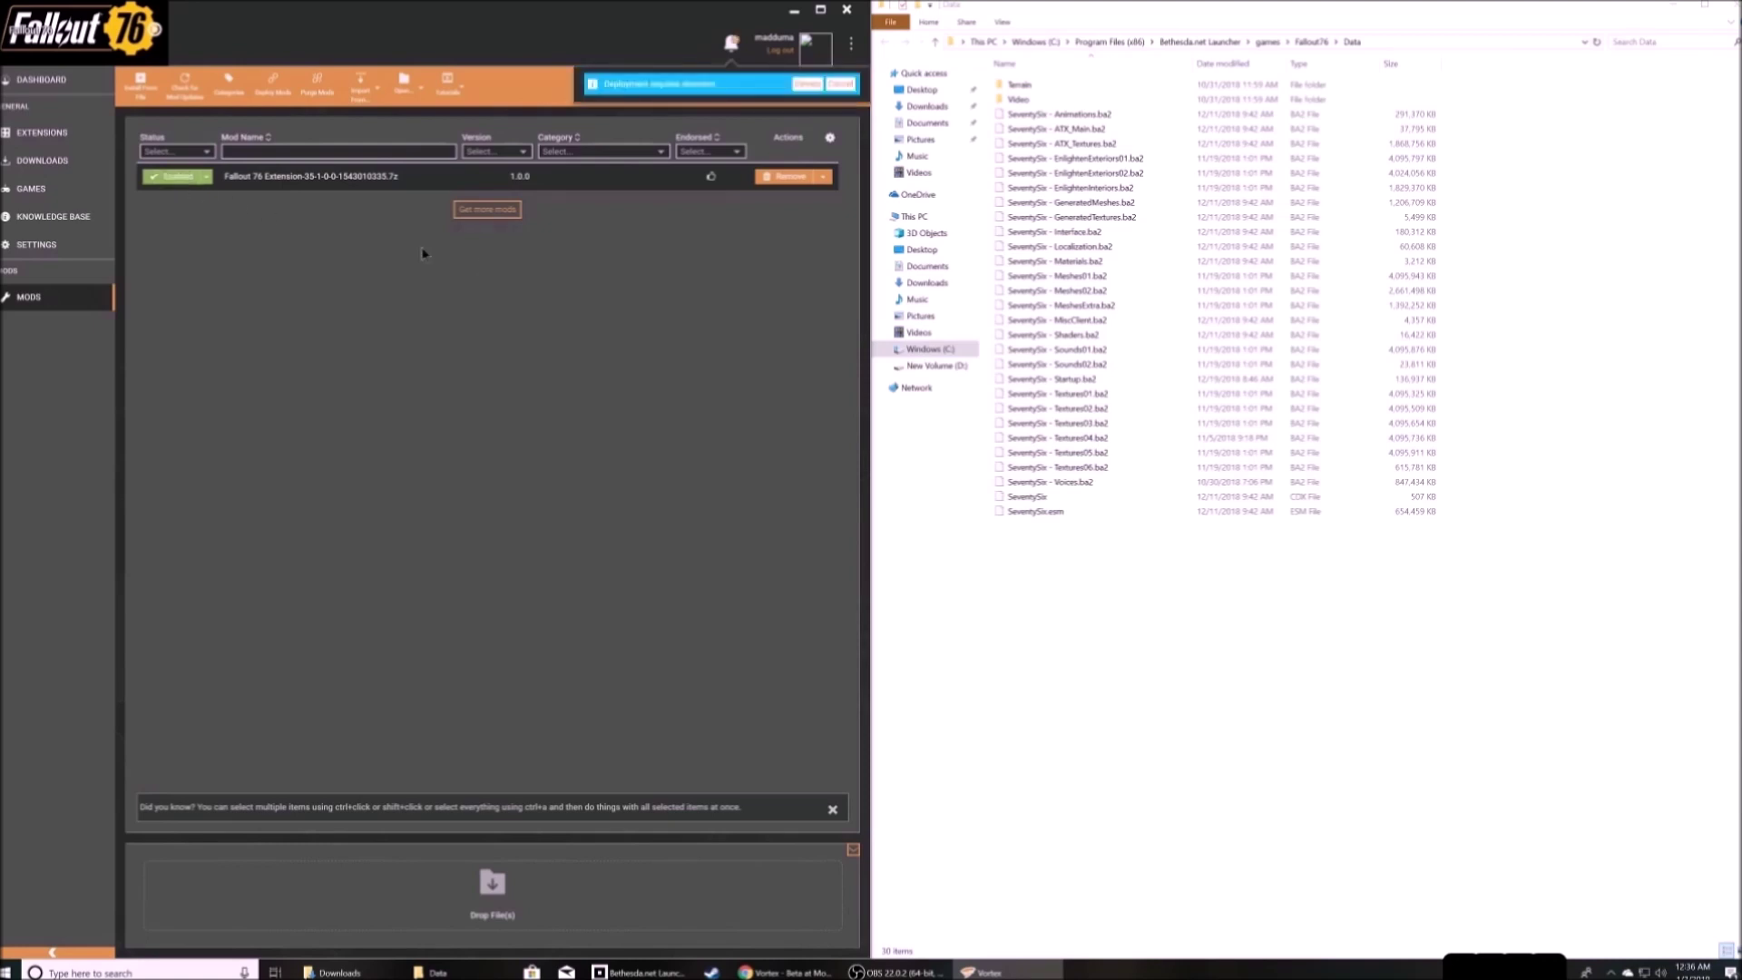
pyautogui.click(808, 84)
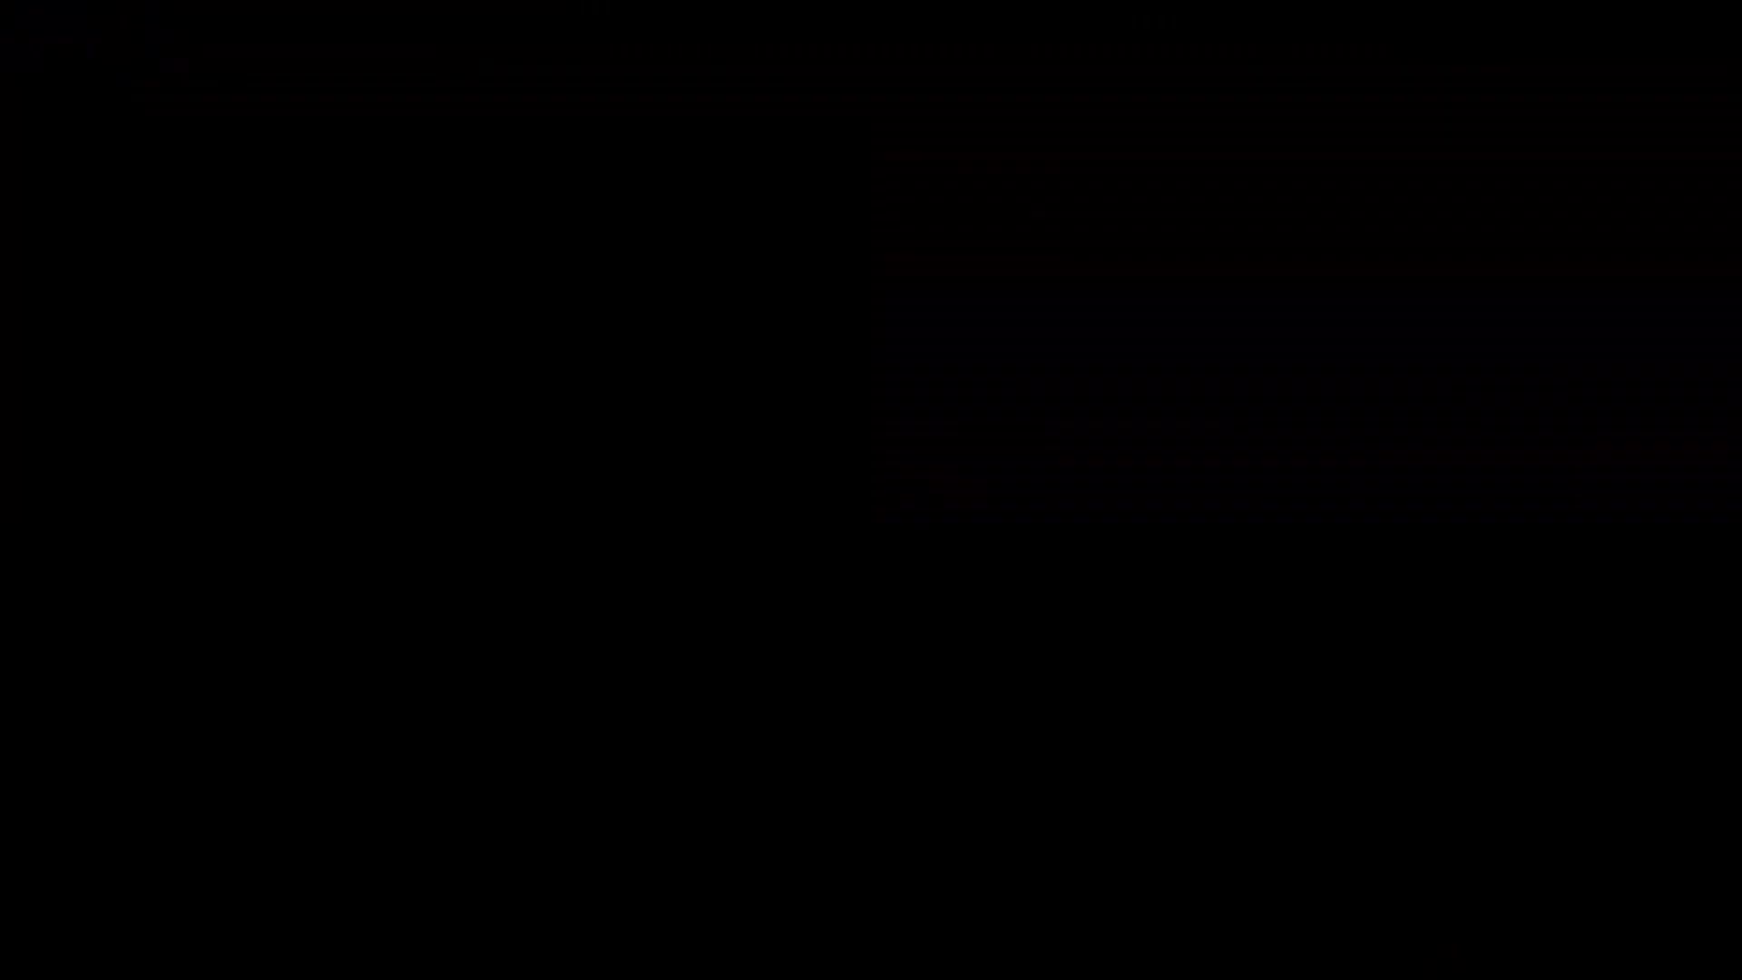
pyautogui.click(802, 558)
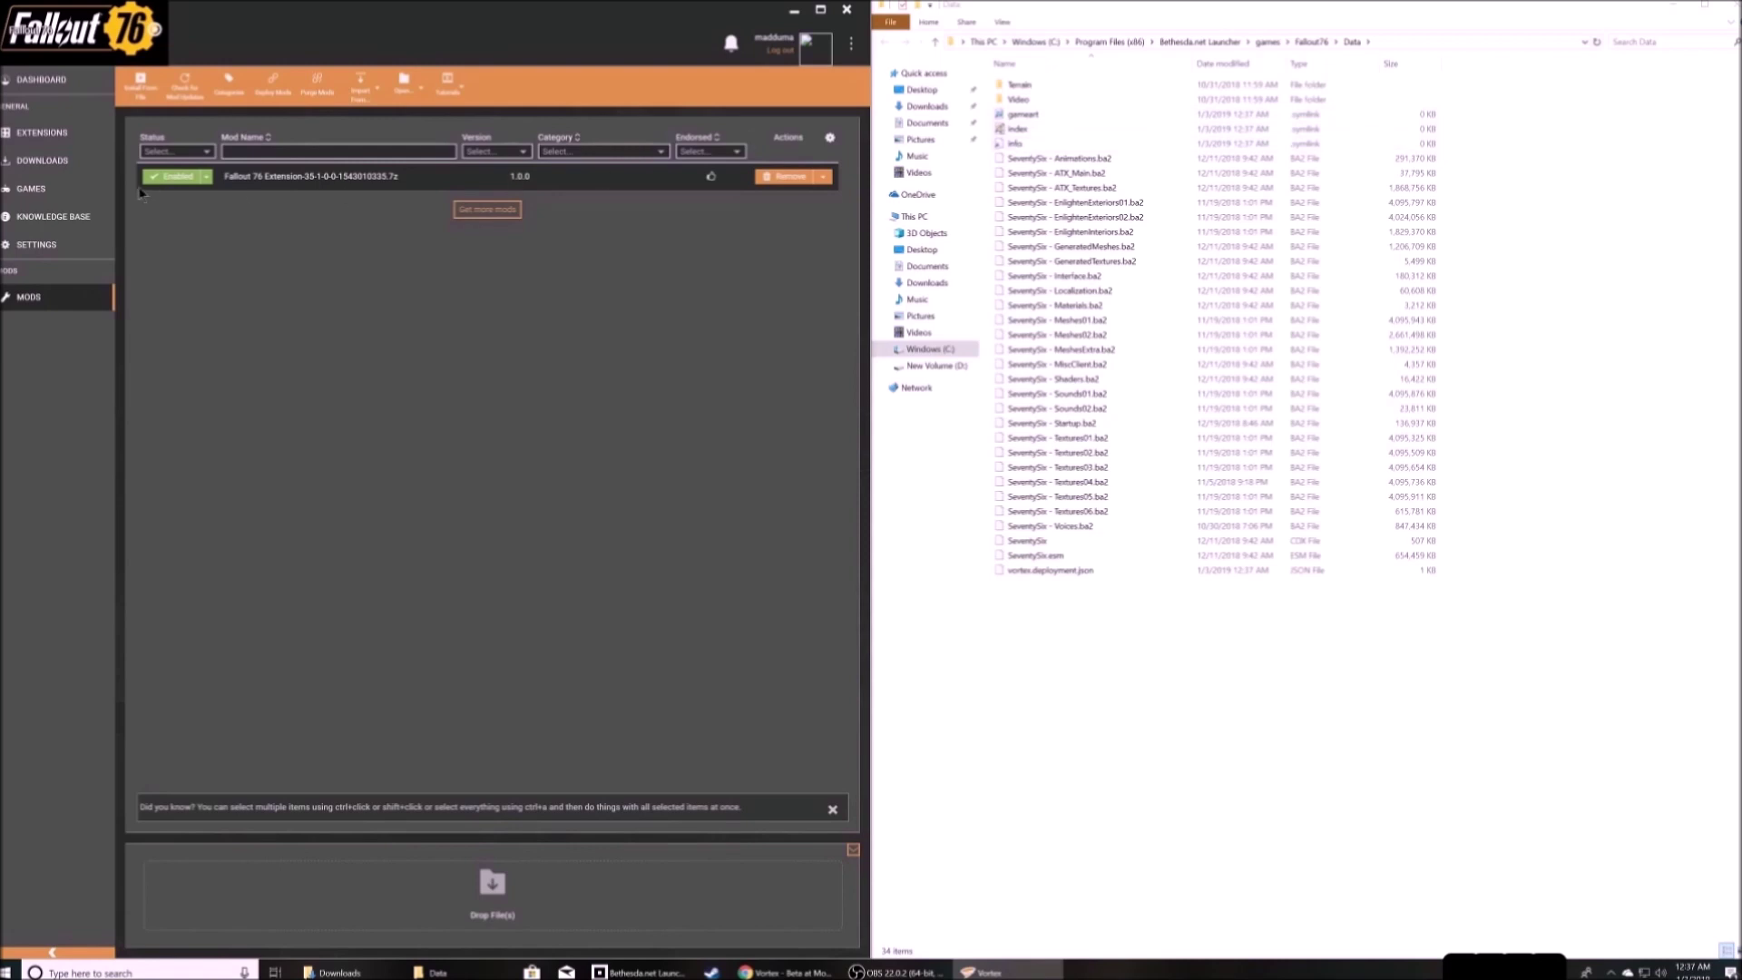
pyautogui.click(175, 176)
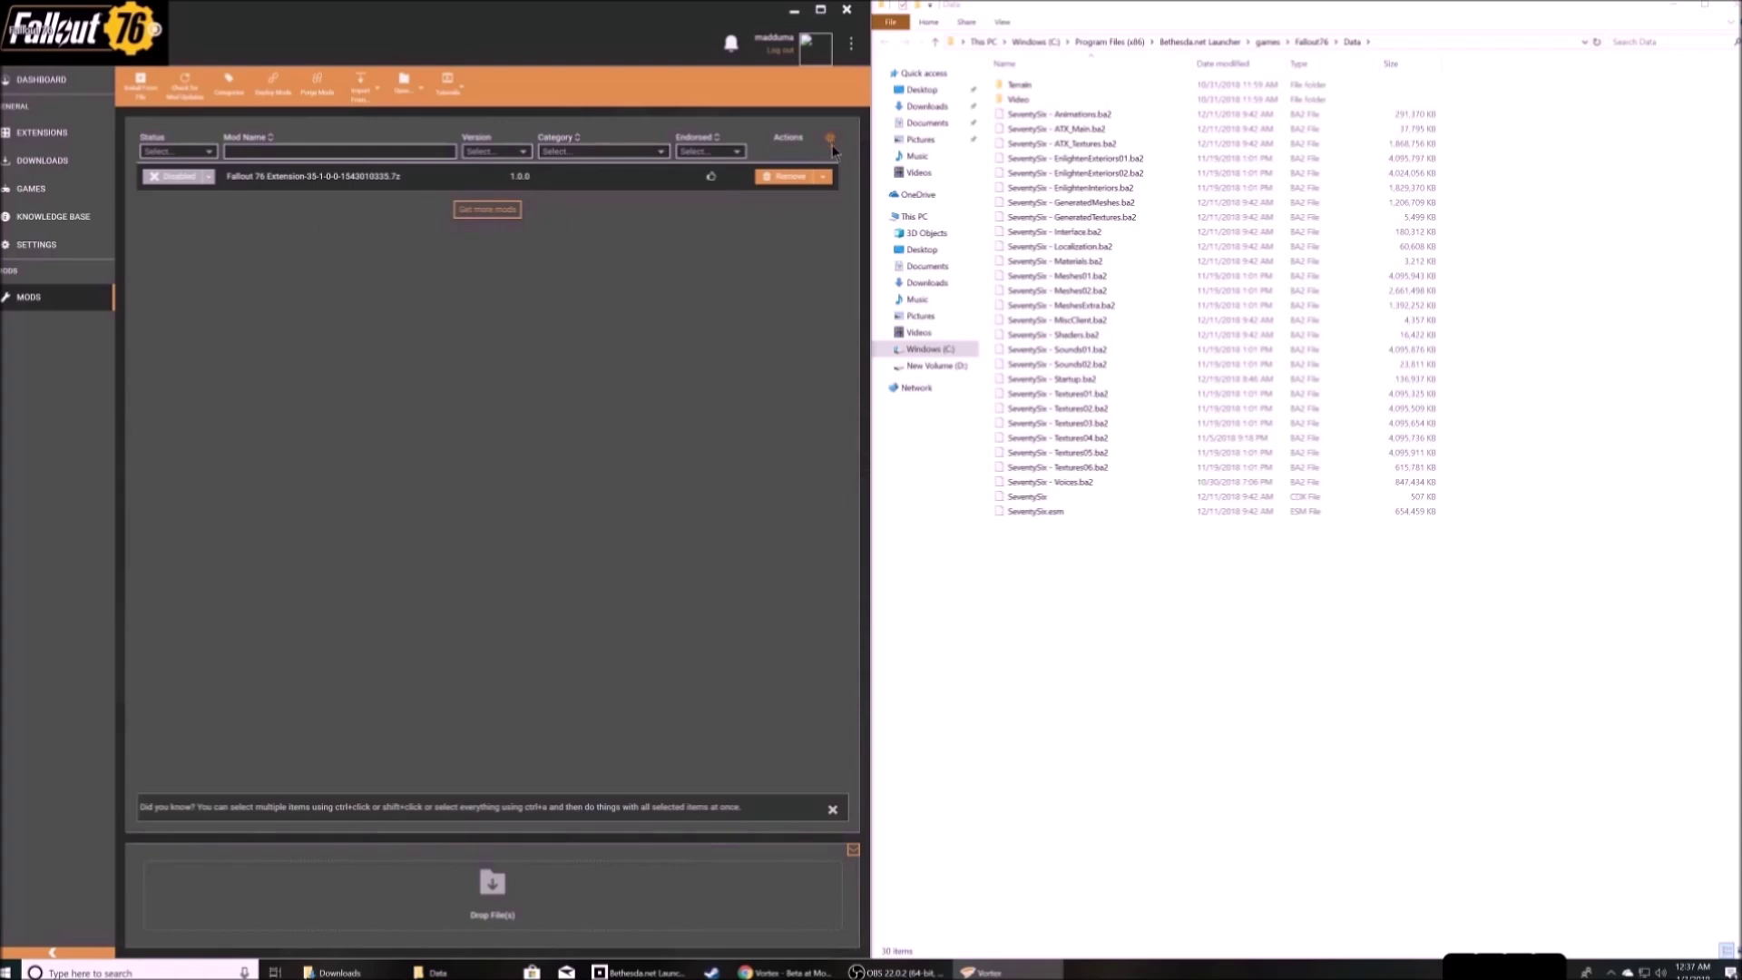
# - Open the extension's mod folder in File Explorer and delete its three files
pyautogui.click(823, 176)
pyautogui.click(795, 245)
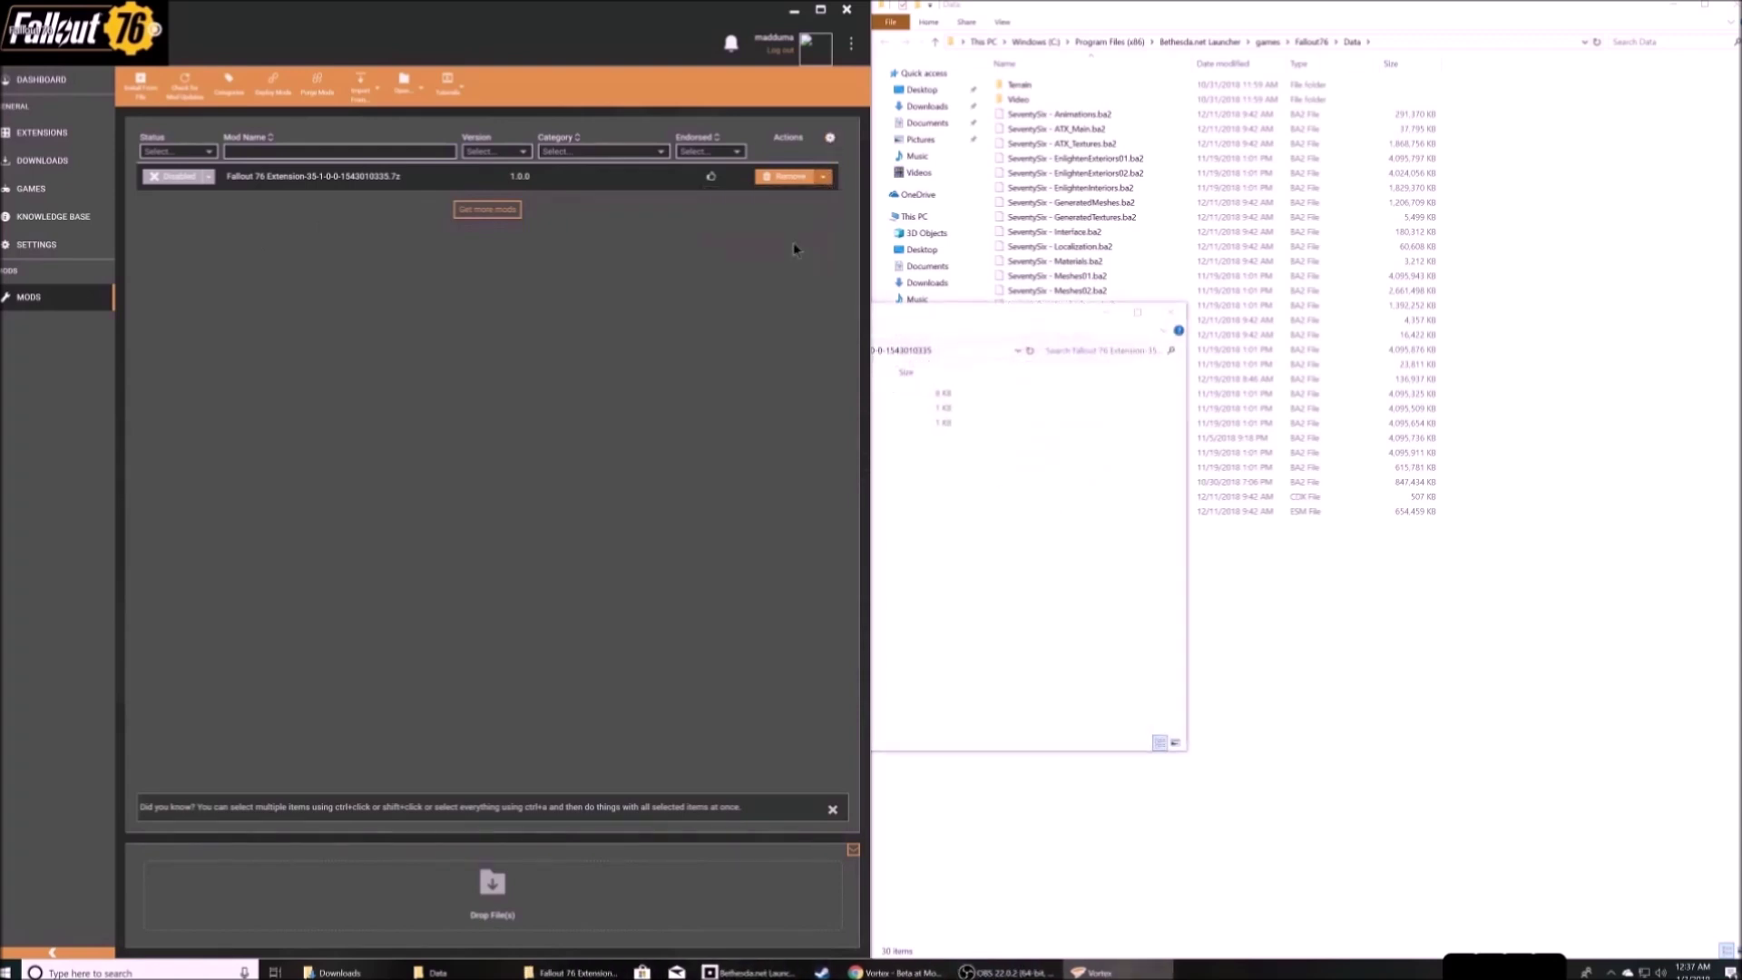
pyautogui.moveTo(583, 482); pyautogui.dragTo(533, 397)
pyautogui.rightClick(533, 396)
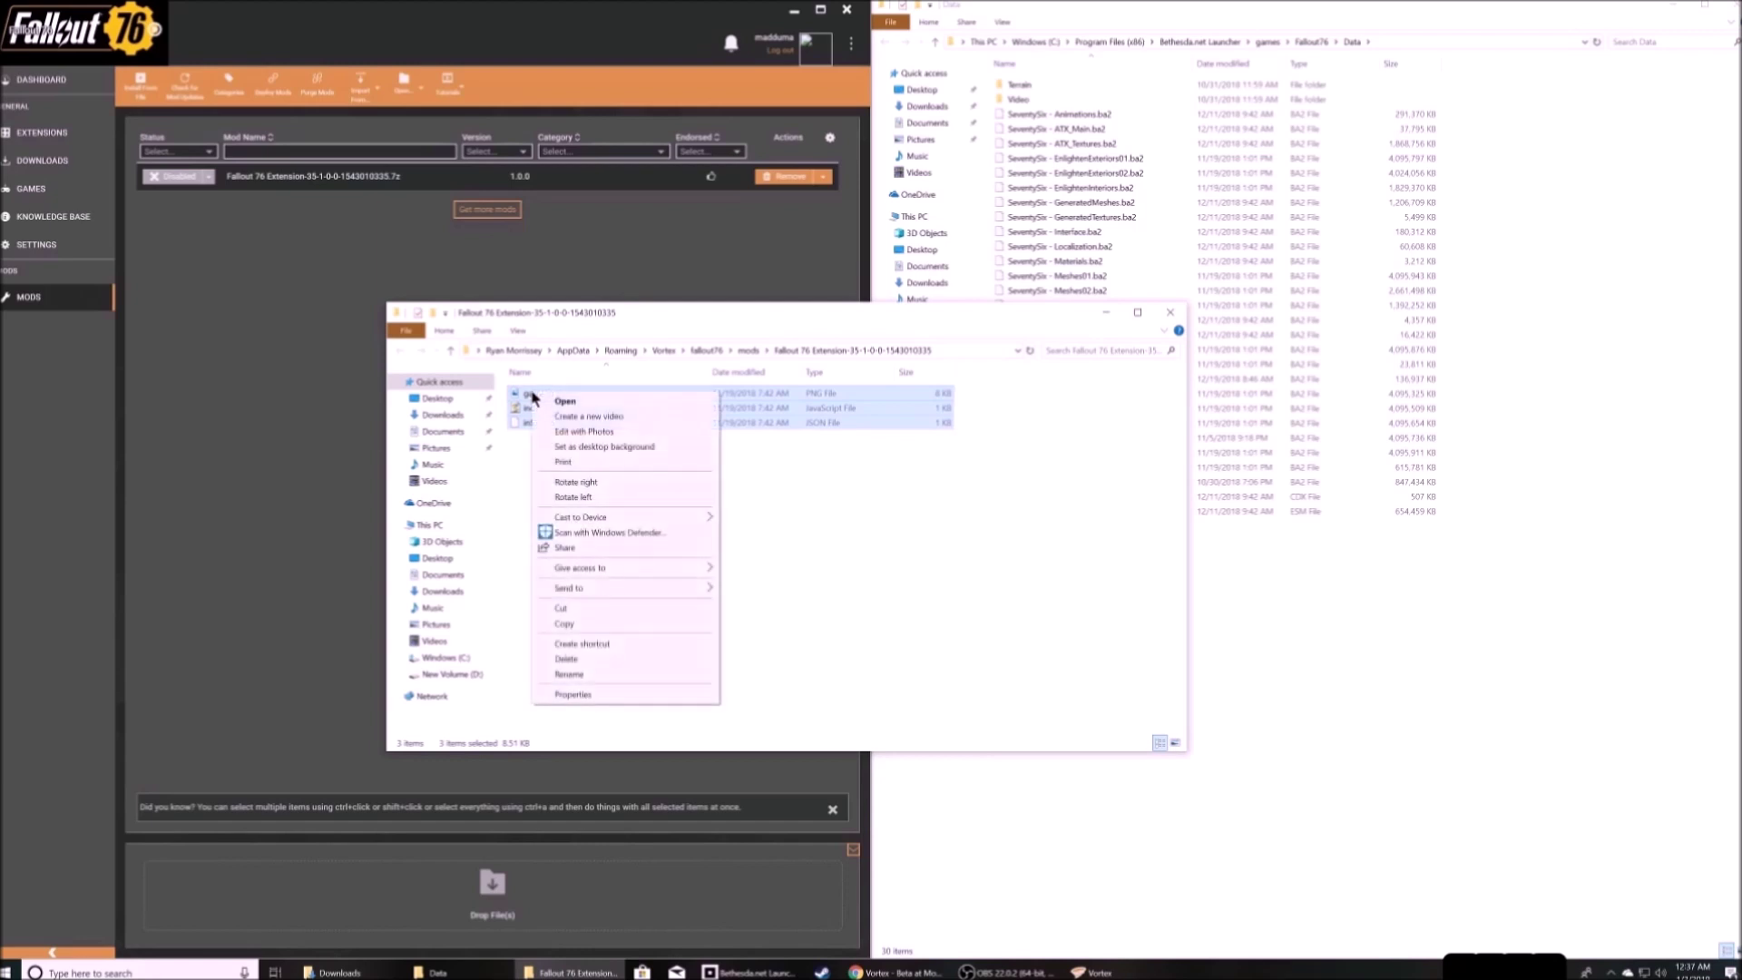
pyautogui.click(584, 657)
# - Close the emptied folder window, then open and dismiss the extension's actions list
pyautogui.click(1172, 313)
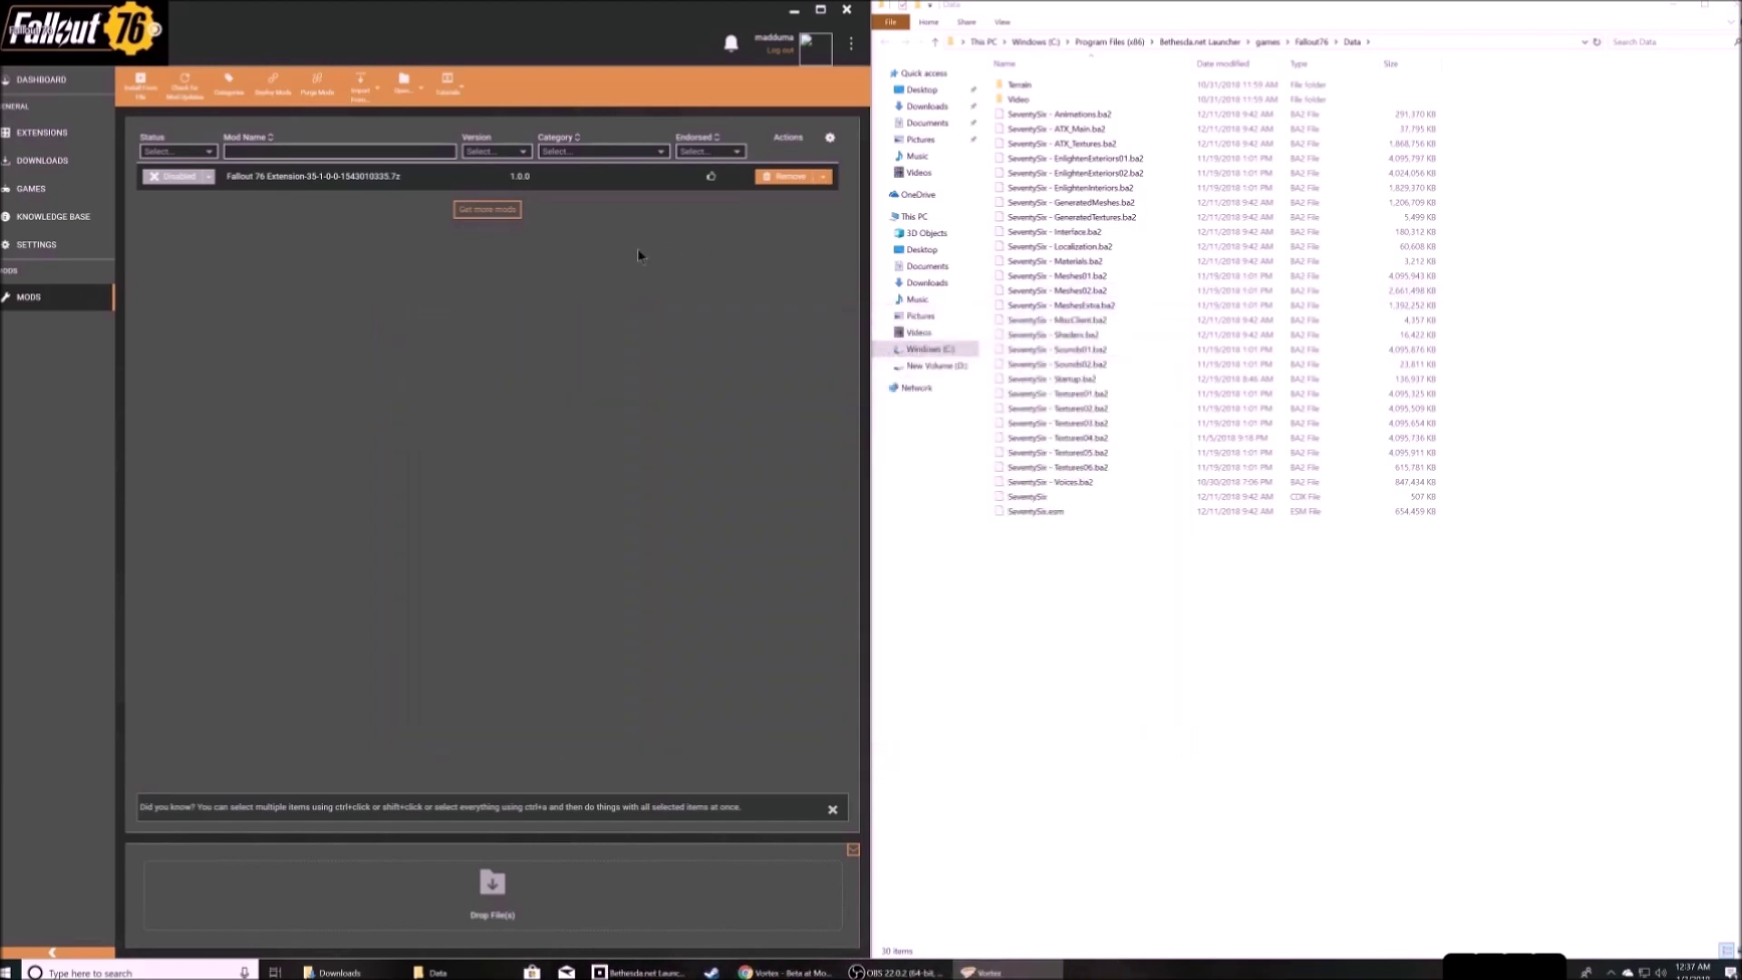
pyautogui.click(822, 176)
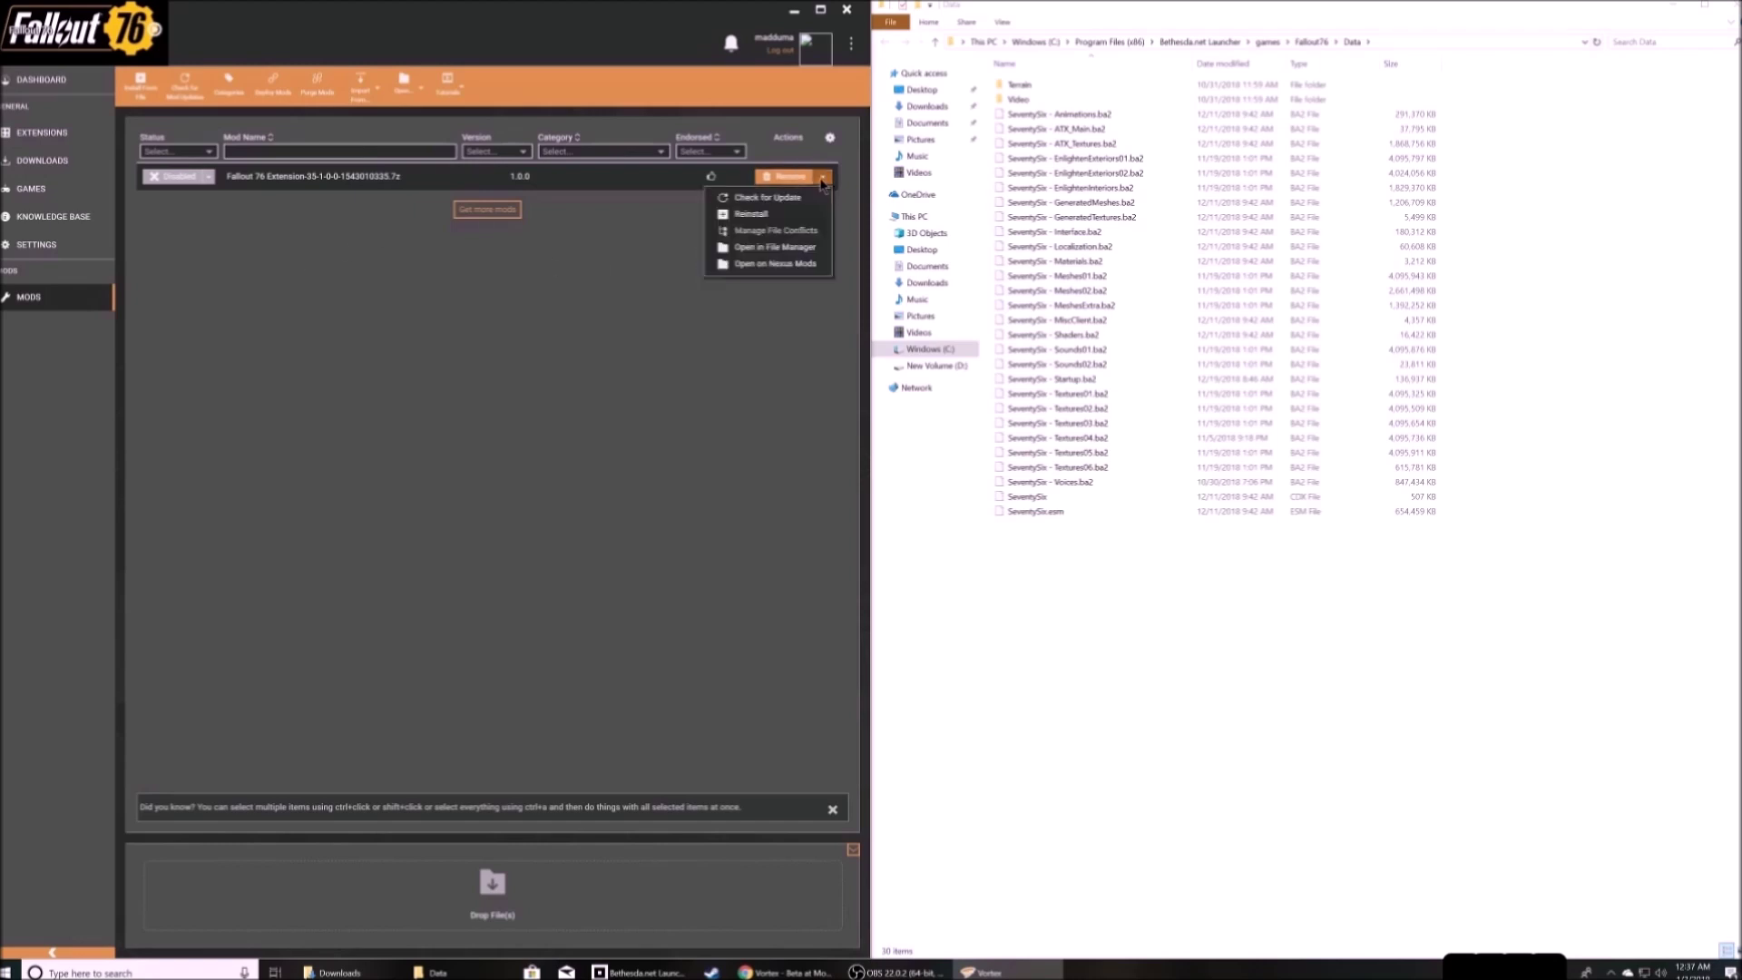
pyautogui.click(823, 178)
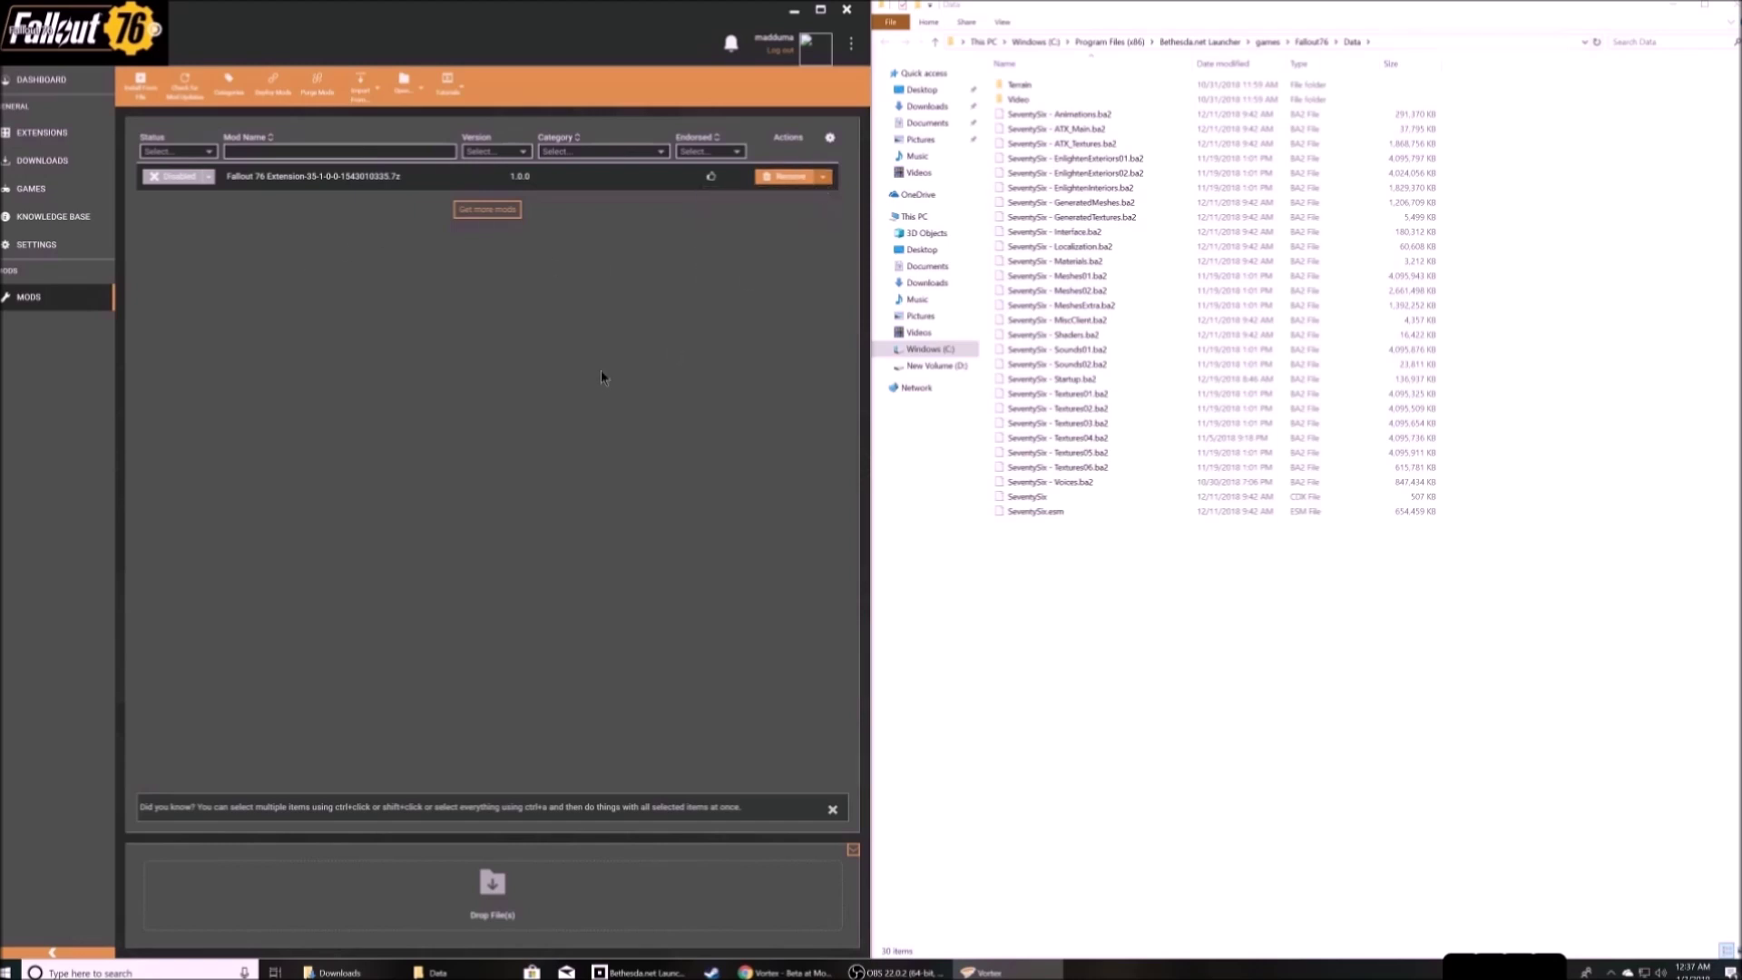
# - Switch to the browser and open the Fallout 76 tile under Your Favourites on Nexus Mods
pyautogui.click(785, 971)
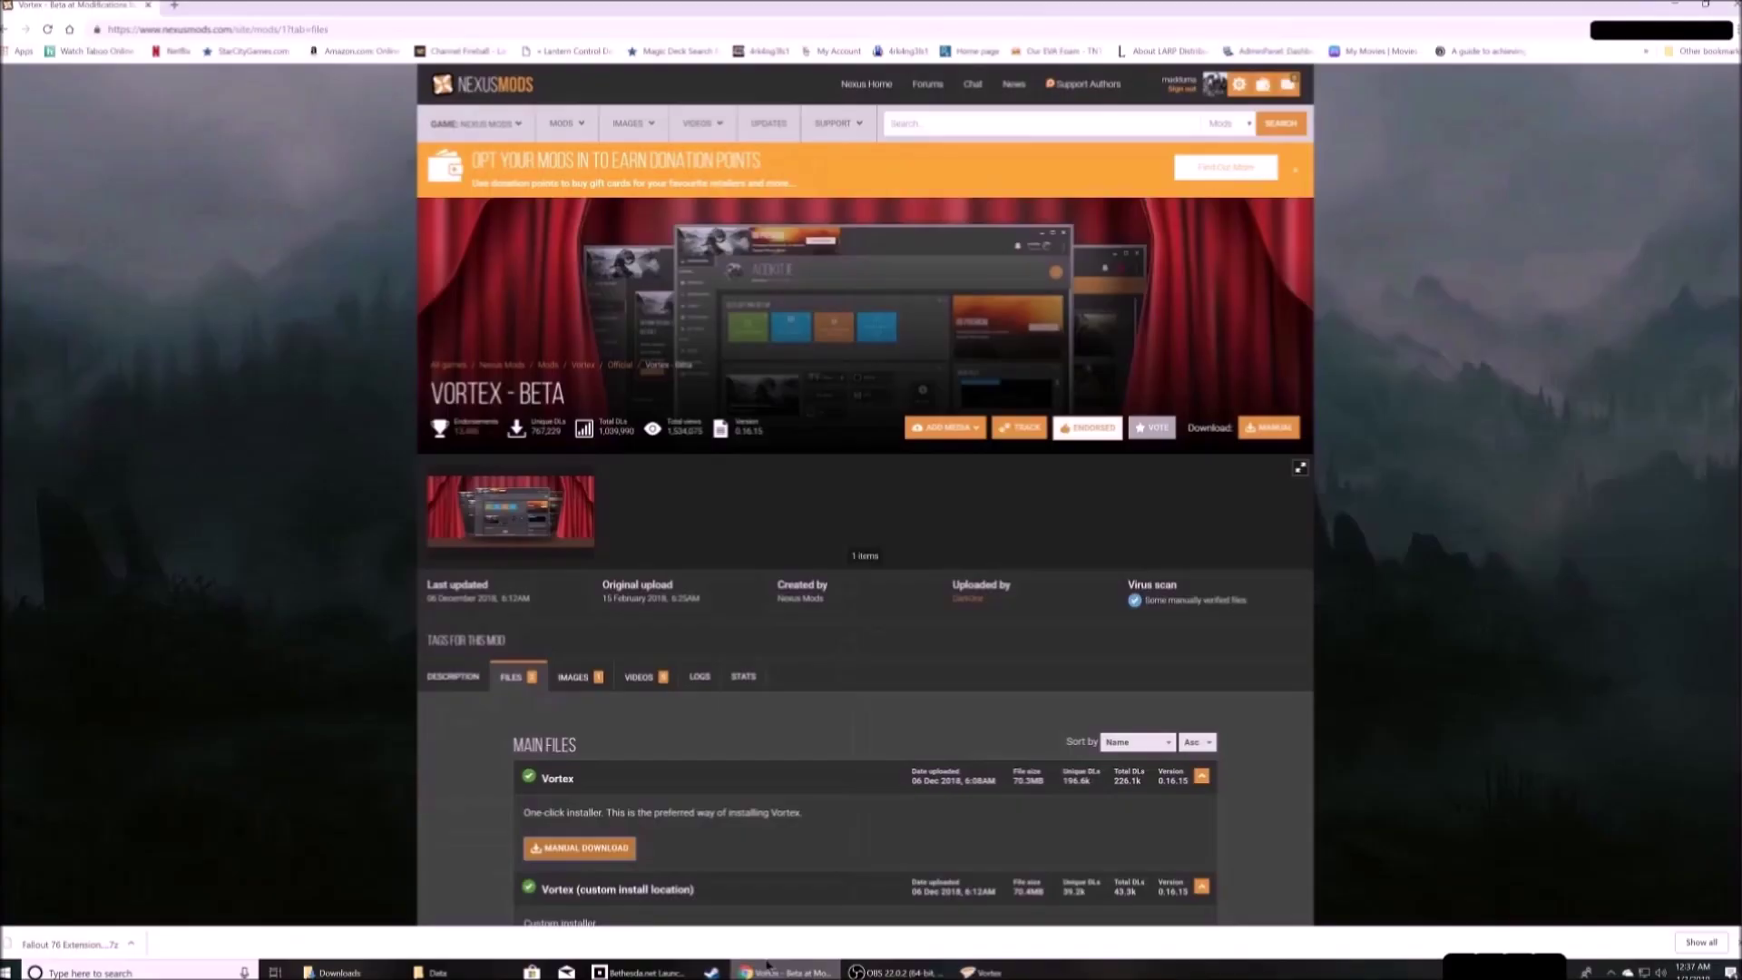
pyautogui.moveTo(465, 125)
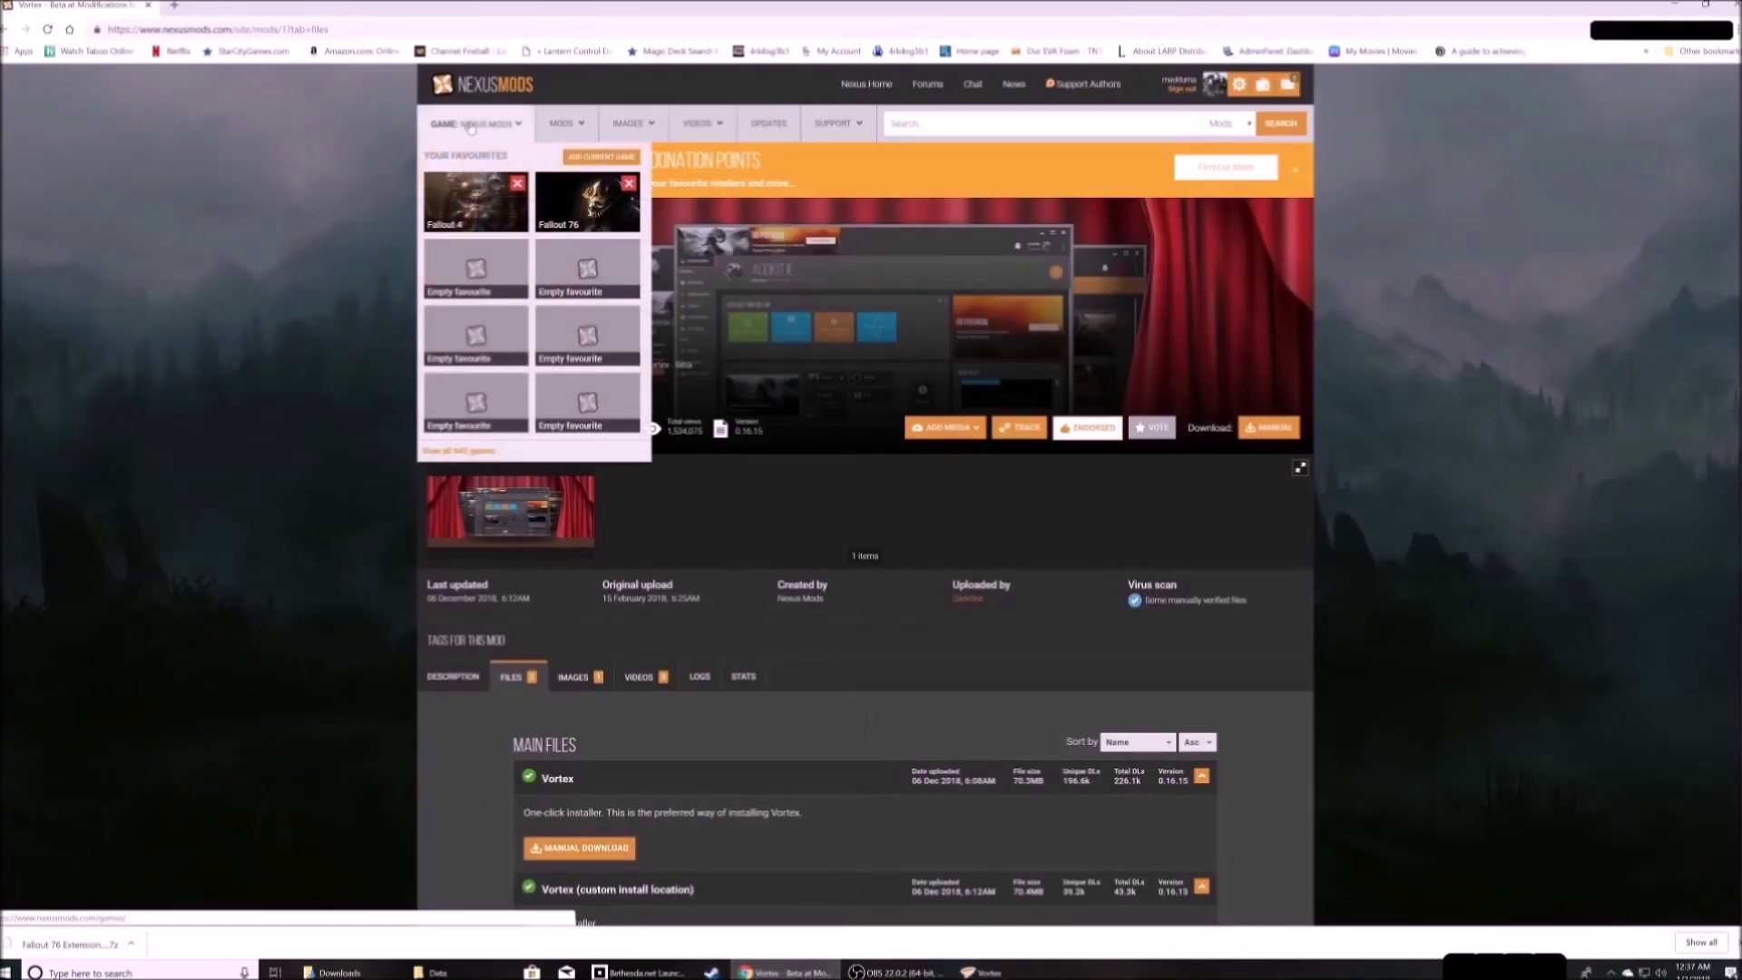
pyautogui.click(571, 209)
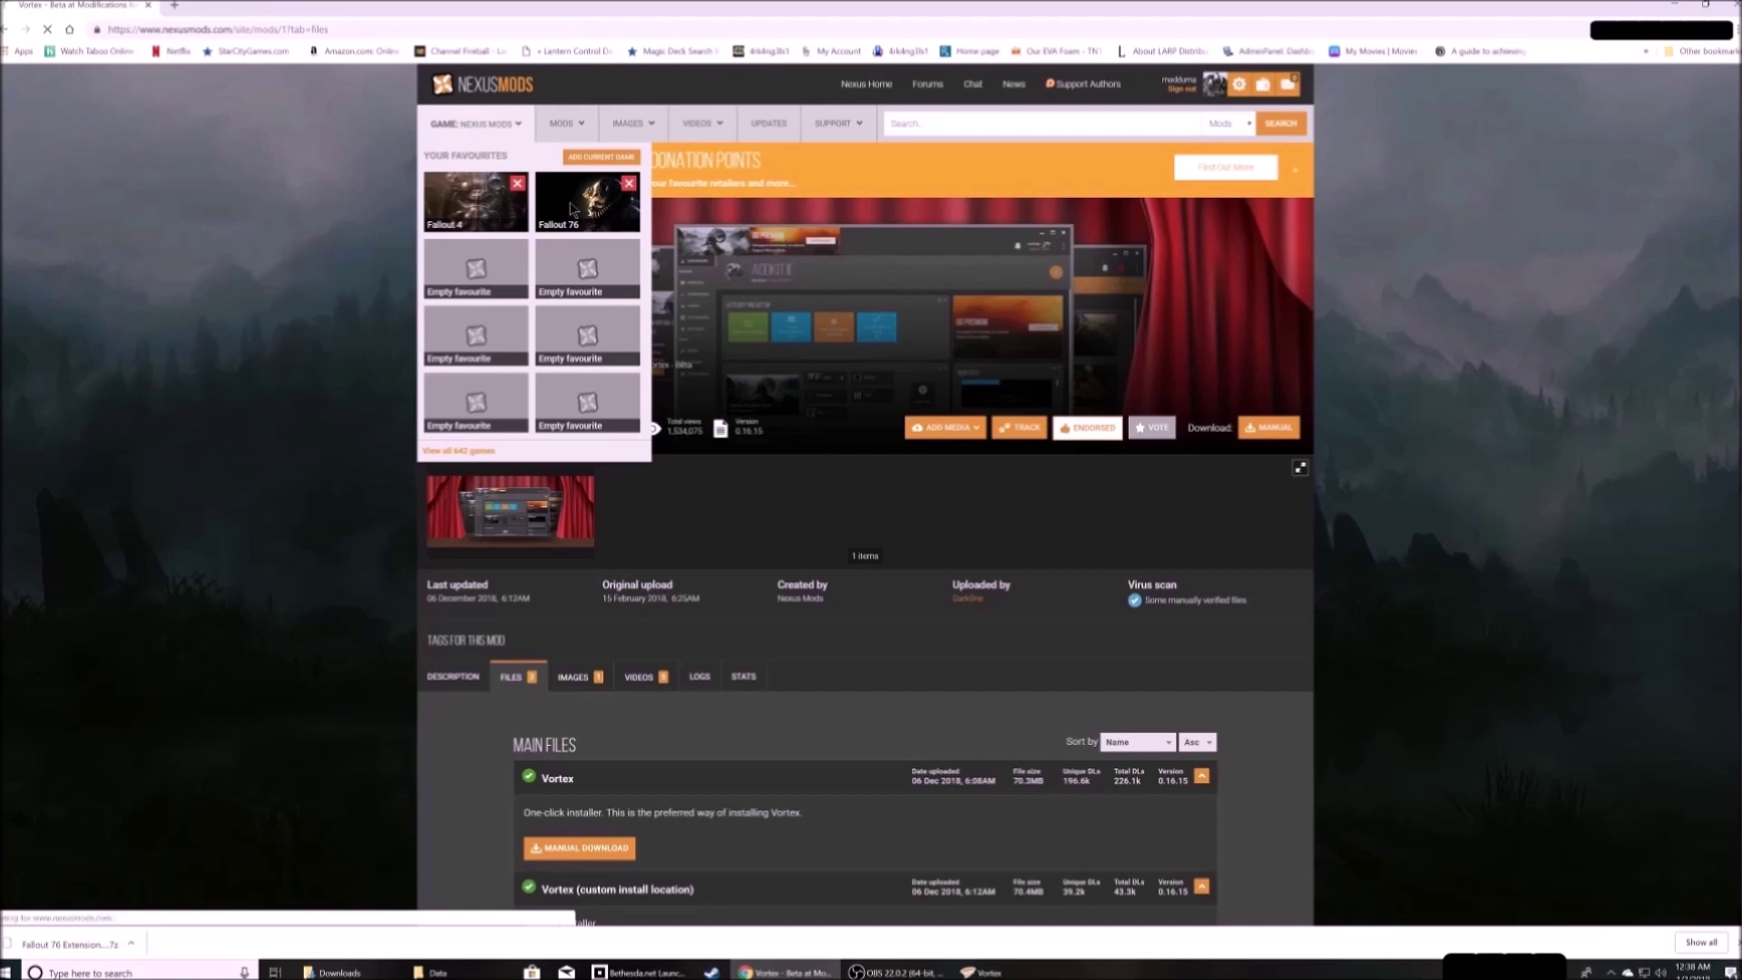